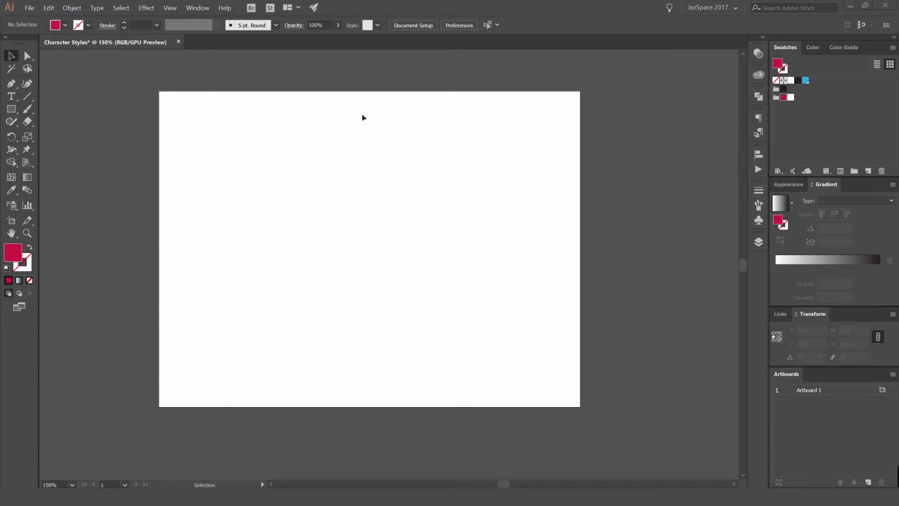
# Open the Character panel and place it over the artboard's right edge
pyautogui.click(197, 9)
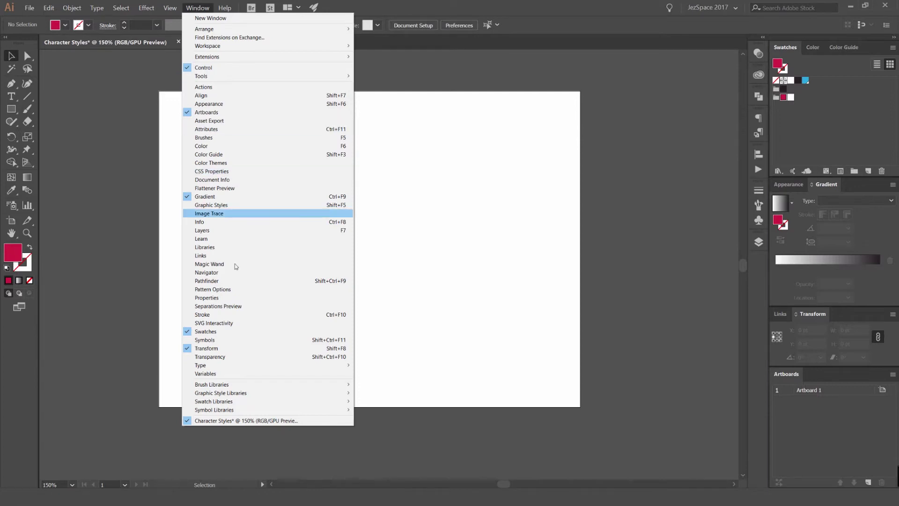
pyautogui.moveTo(225, 367)
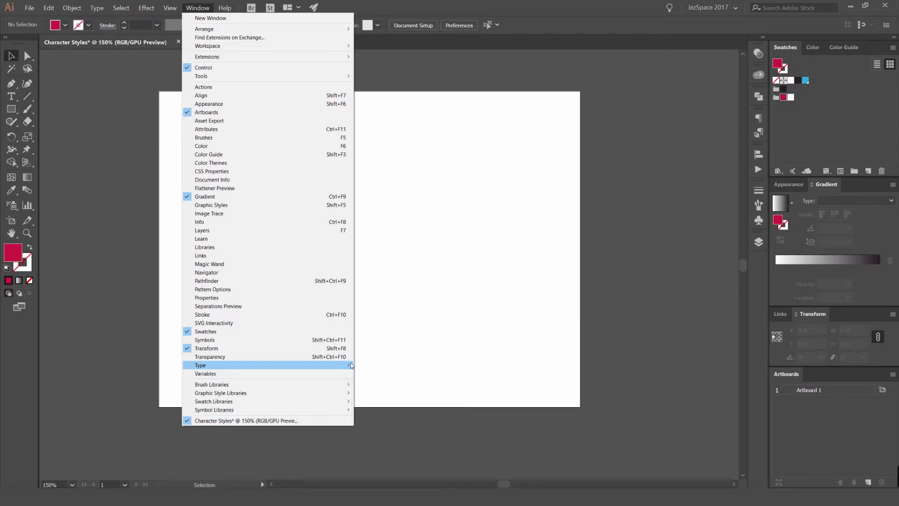
pyautogui.moveTo(328, 366)
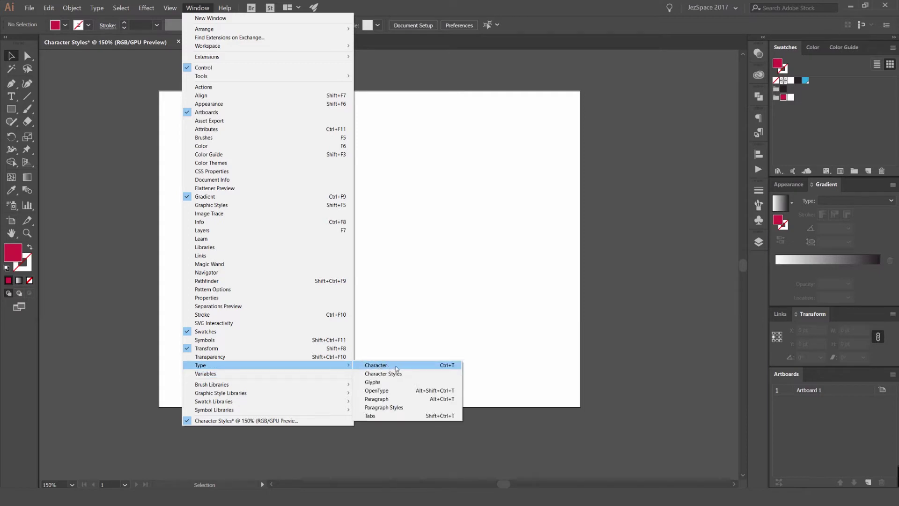
pyautogui.click(449, 370)
pyautogui.moveTo(651, 130); pyautogui.dragTo(588, 127)
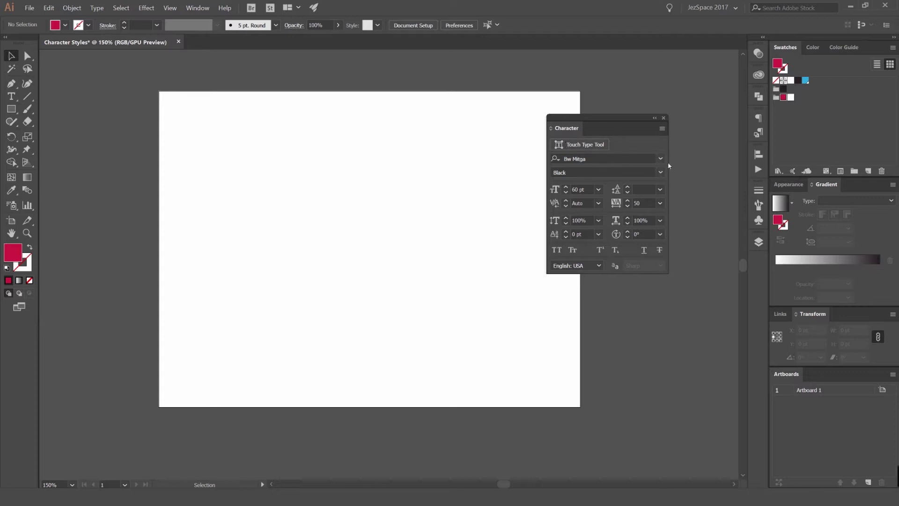
# Hide the Character panel's additional options, and show them again
pyautogui.click(662, 130)
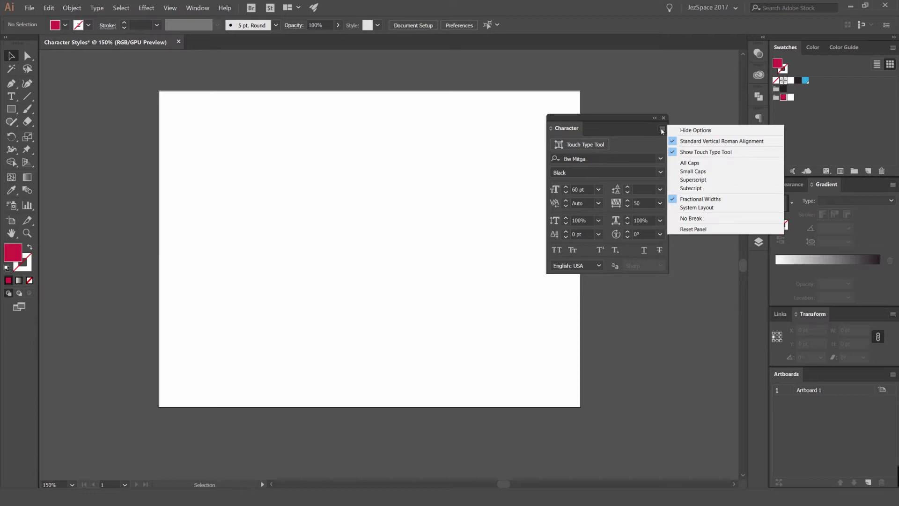
pyautogui.click(696, 134)
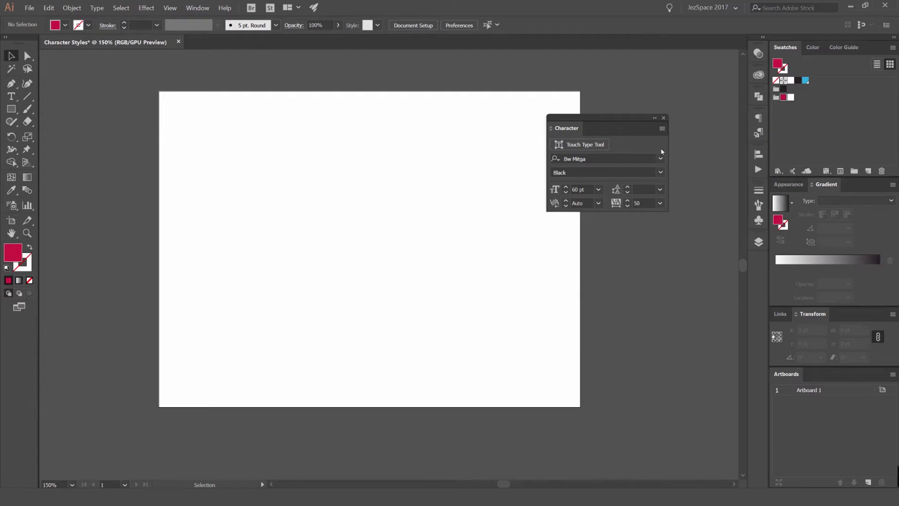
pyautogui.click(662, 130)
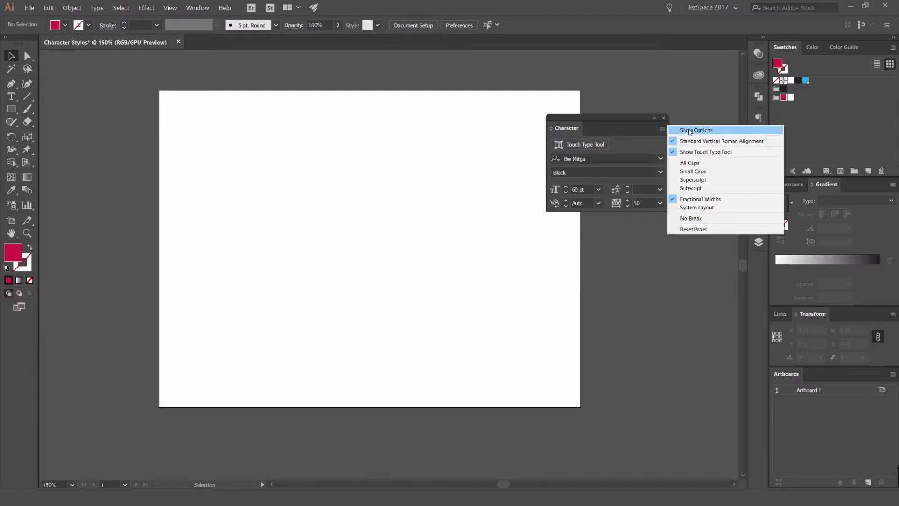
pyautogui.click(728, 133)
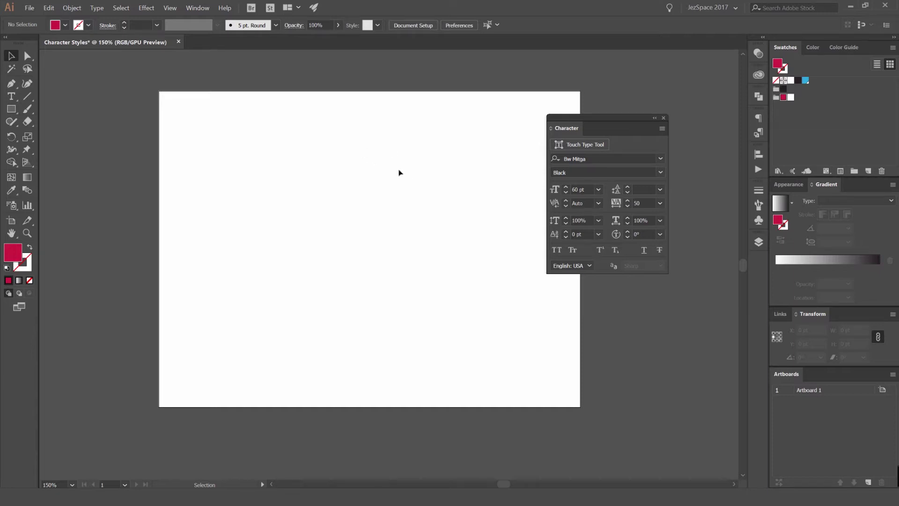
# Place a placeholder Lorem ipsum point text on the artboard and move it left to about X 151 pt
pyautogui.moveTo(616, 123); pyautogui.dragTo(626, 142)
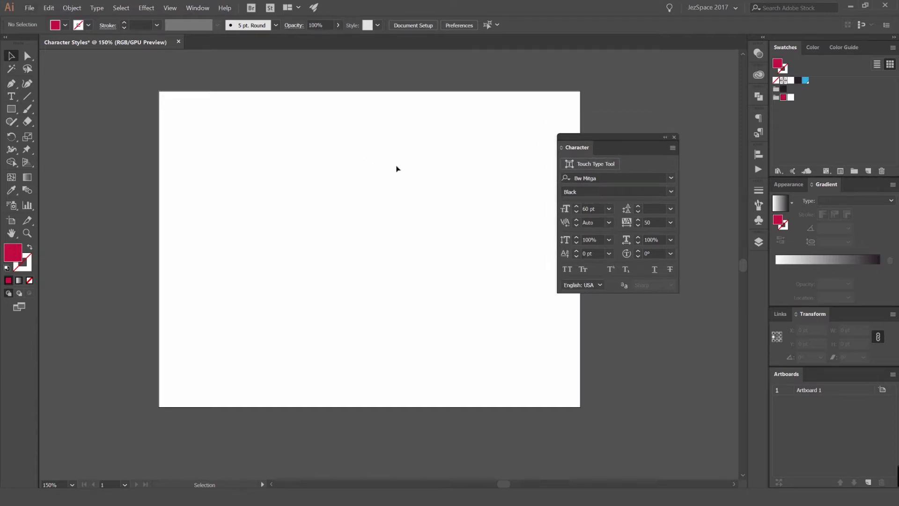
pyautogui.moveTo(390, 177); pyautogui.dragTo(412, 173)
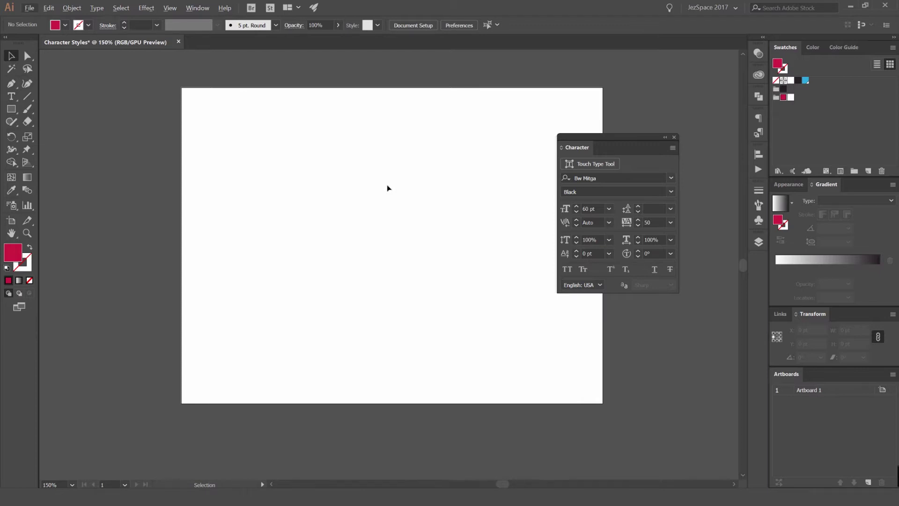
pyautogui.hotkey('alt', 't')
pyautogui.press('Escape')
pyautogui.press('t')
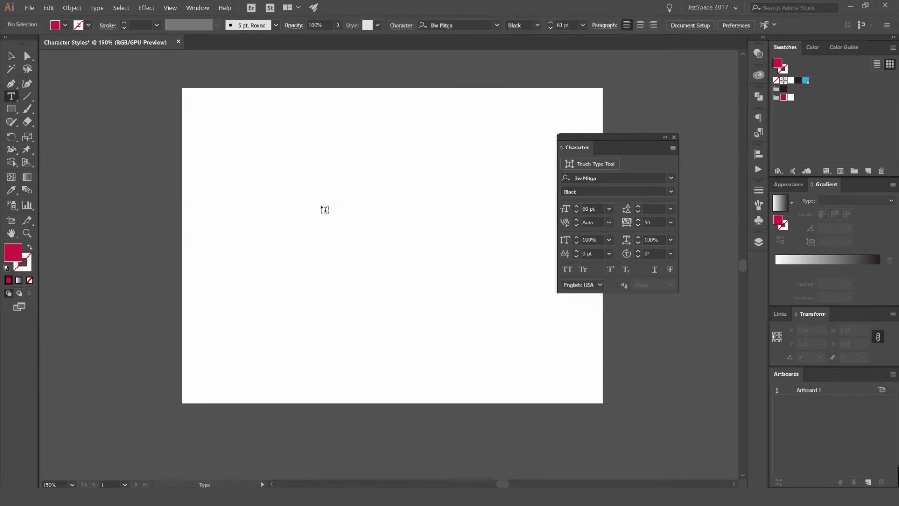
pyautogui.click(321, 208)
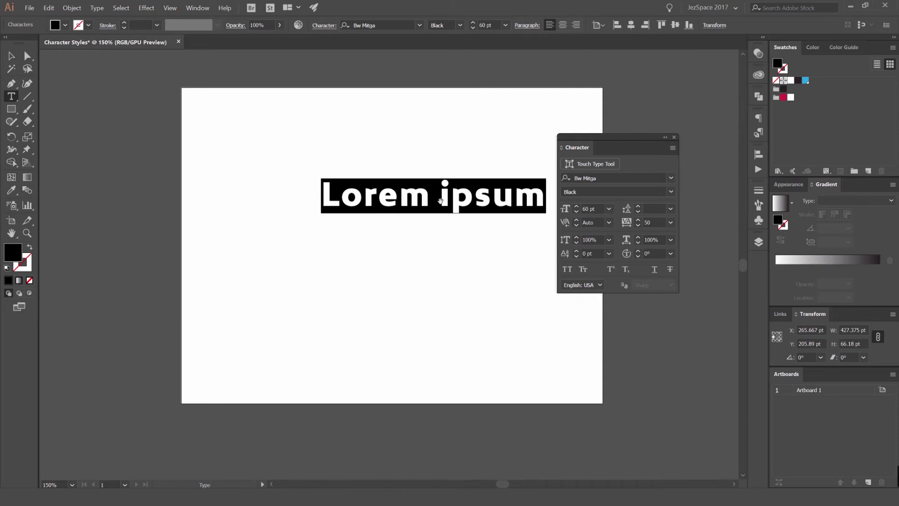
pyautogui.hotkey('ctrl', '=')
pyautogui.press('Escape')
pyautogui.moveTo(449, 192); pyautogui.dragTo(342, 192)
pyautogui.scroll(-1, 330, 145)
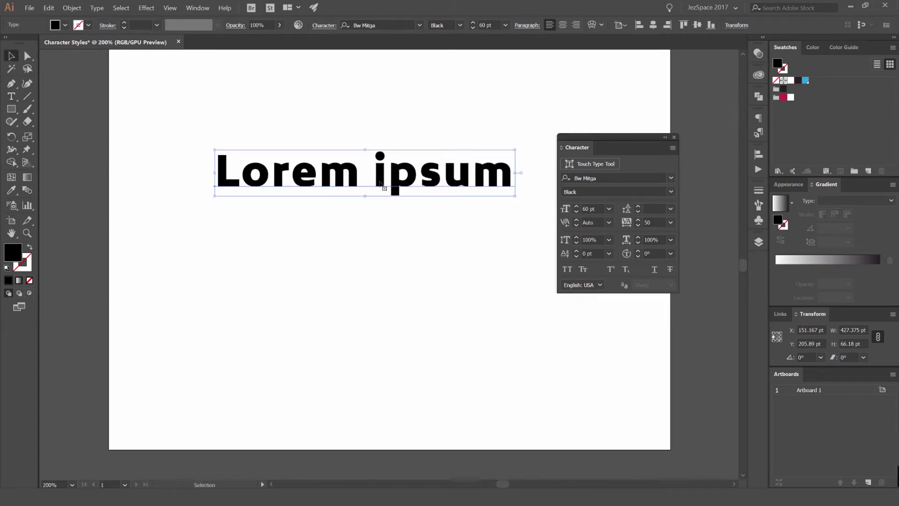
# Replace the whole placeholder text with the word "typograpy"
pyautogui.scroll(1, 349, 147)
pyautogui.moveTo(393, 131); pyautogui.dragTo(344, 111)
pyautogui.scroll(-1, 490, 144)
pyautogui.moveTo(473, 137); pyautogui.dragTo(460, 163)
pyautogui.doubleClick(391, 209)
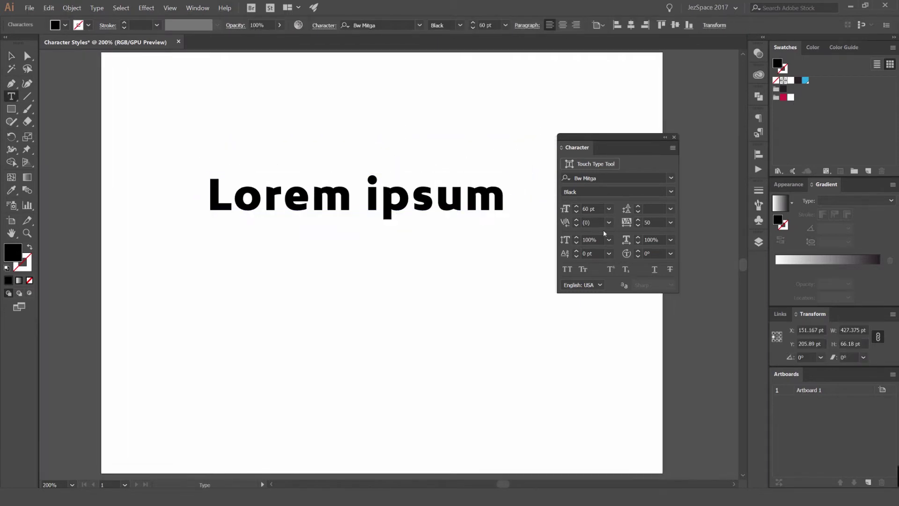
pyautogui.hotkey('ctrl', 'a')
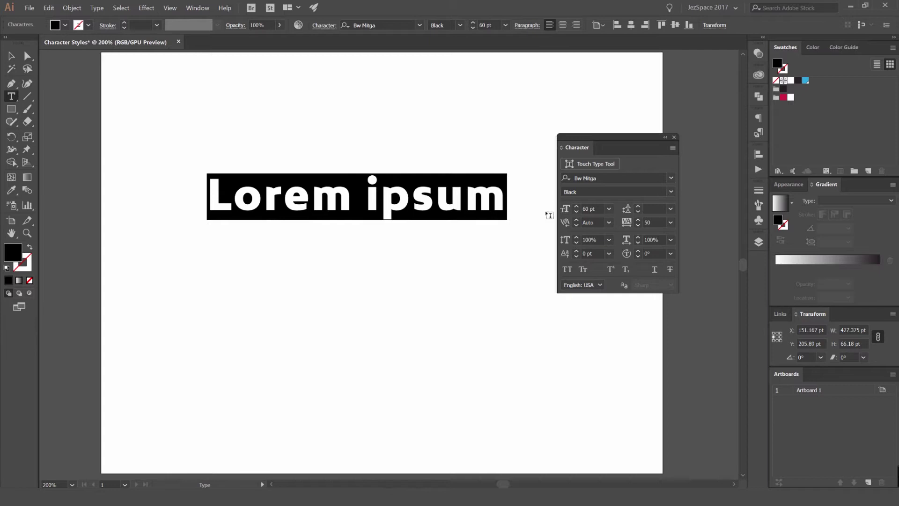
pyautogui.write('typorgaphy')
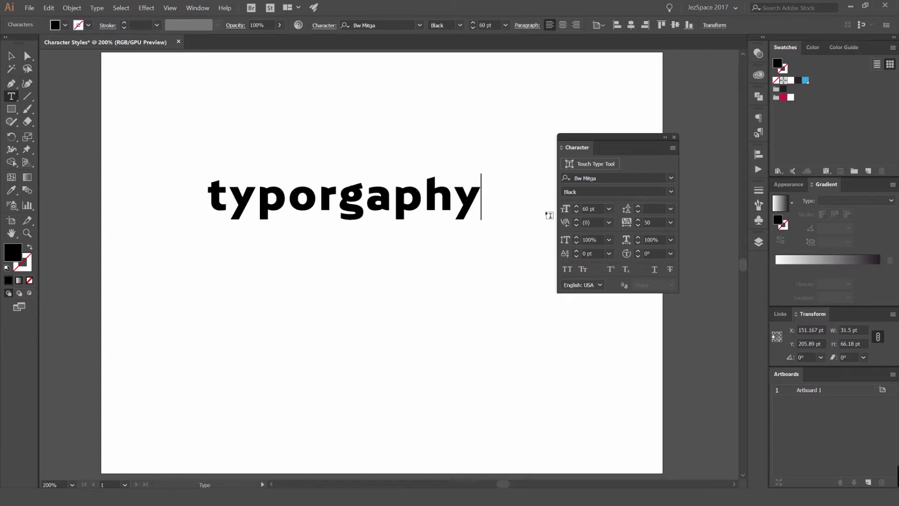
pyautogui.press('BackSpace')
pyautogui.press('BackSpace')
pyautogui.press('BackSpace')
pyautogui.press('BackSpace')
pyautogui.press('BackSpace')
pyautogui.press('BackSpace')
pyautogui.write('grapy')
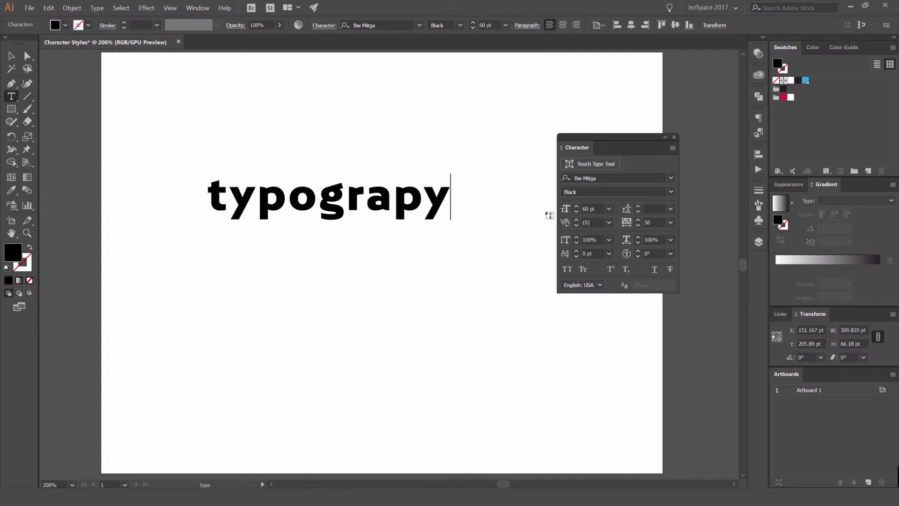
# Move the word "typograpy" right to about X 207 pt and Y 202 pt, keeping it selected
pyautogui.press('Escape')
pyautogui.moveTo(375, 200); pyautogui.dragTo(427, 200)
pyautogui.hotkey('ctrl', '+')
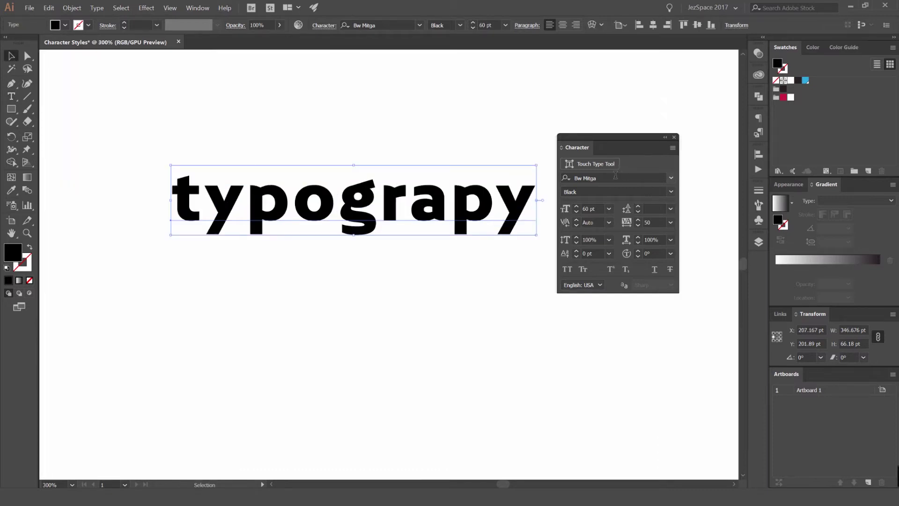
pyautogui.click(616, 176)
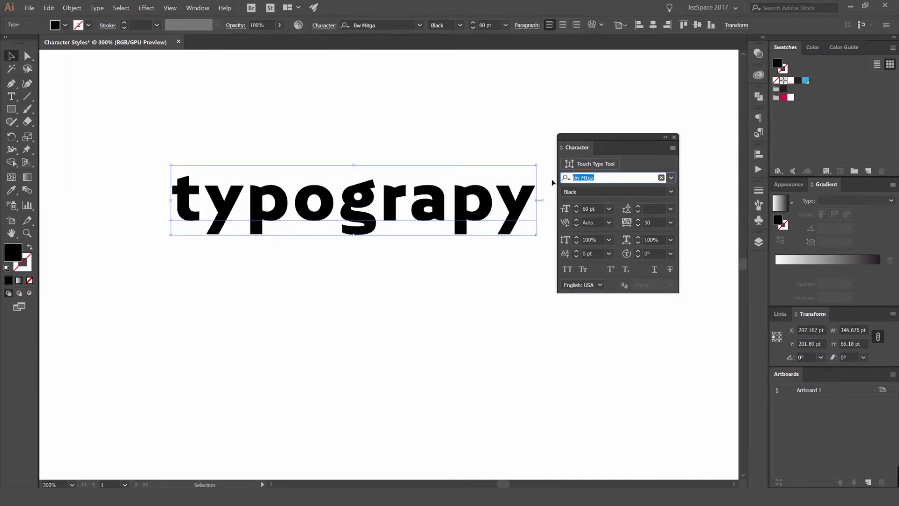
pyautogui.click(555, 106)
pyautogui.click(504, 194)
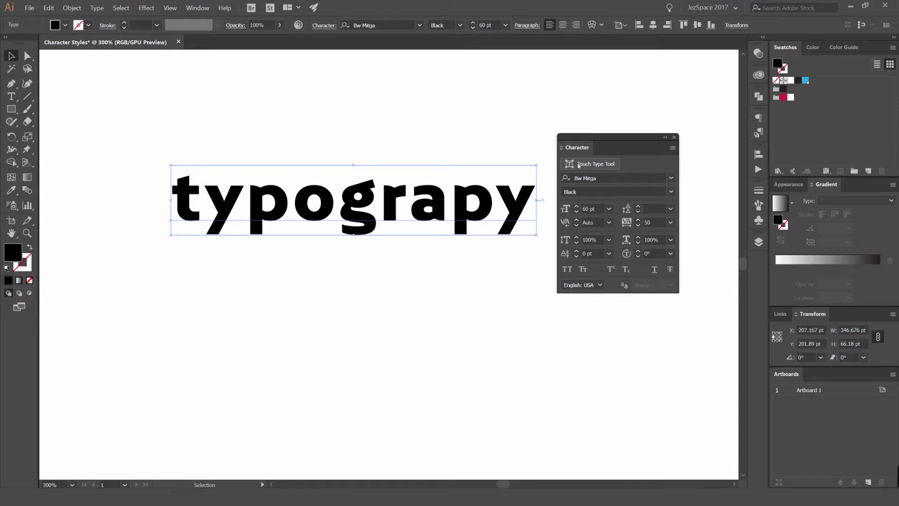
# Rotate the first letter p by about -48.5° with the Touch Type tool
pyautogui.click(578, 165)
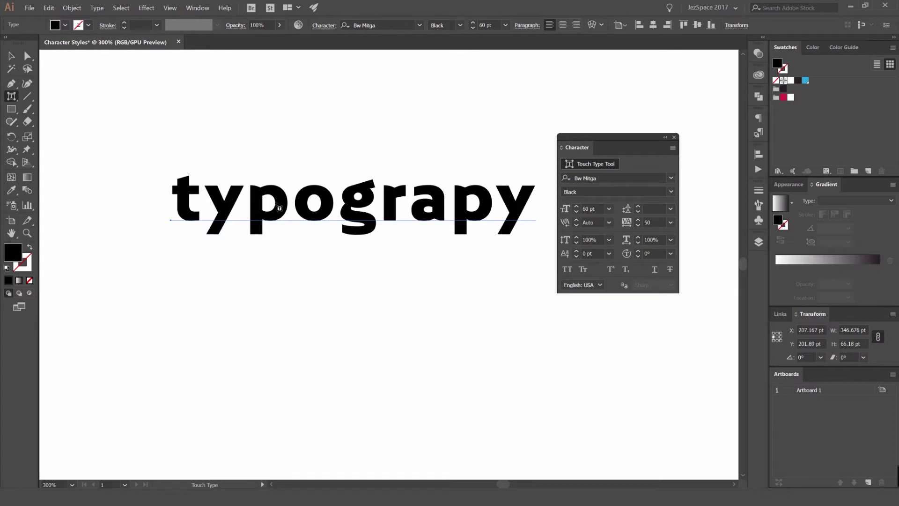
pyautogui.click(279, 207)
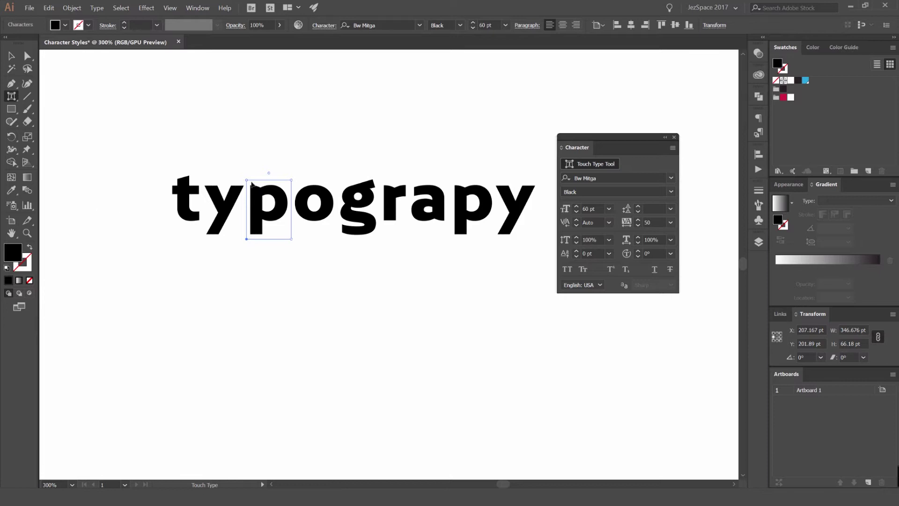
pyautogui.keyDown('ctrl'); pyautogui.click(173, 195); pyautogui.keyUp('ctrl')
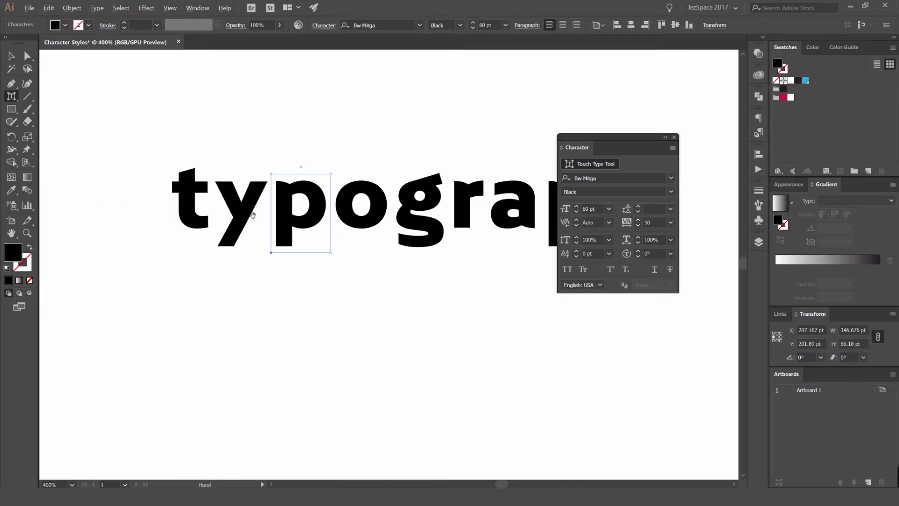
pyautogui.keyDown('ctrl'); pyautogui.click(279, 214); pyautogui.keyUp('ctrl')
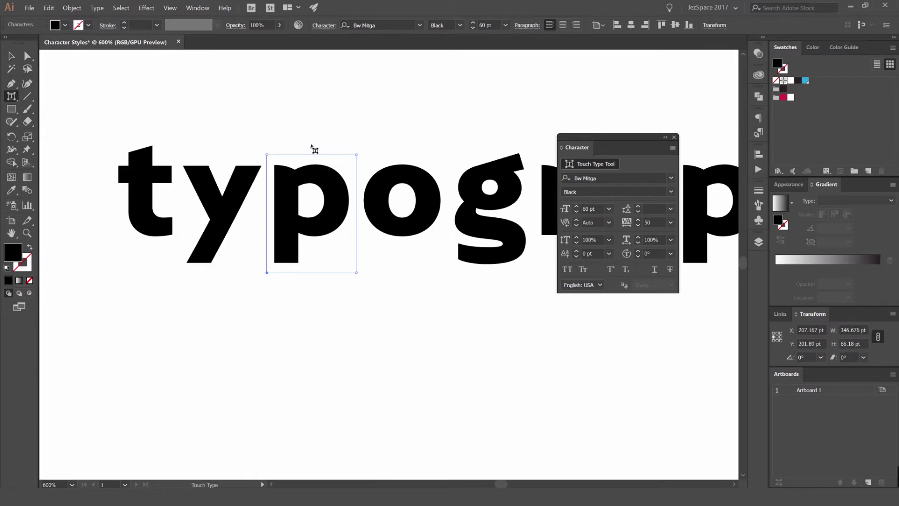
pyautogui.scroll(1, 313, 147)
pyautogui.moveTo(312, 146); pyautogui.dragTo(379, 177)
pyautogui.scroll(-3, 394, 206)
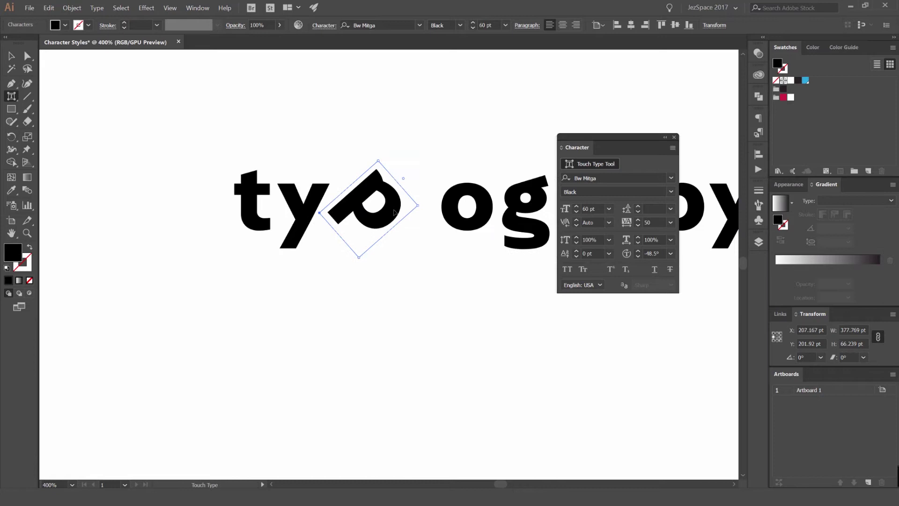
pyautogui.scroll(1, 337, 199)
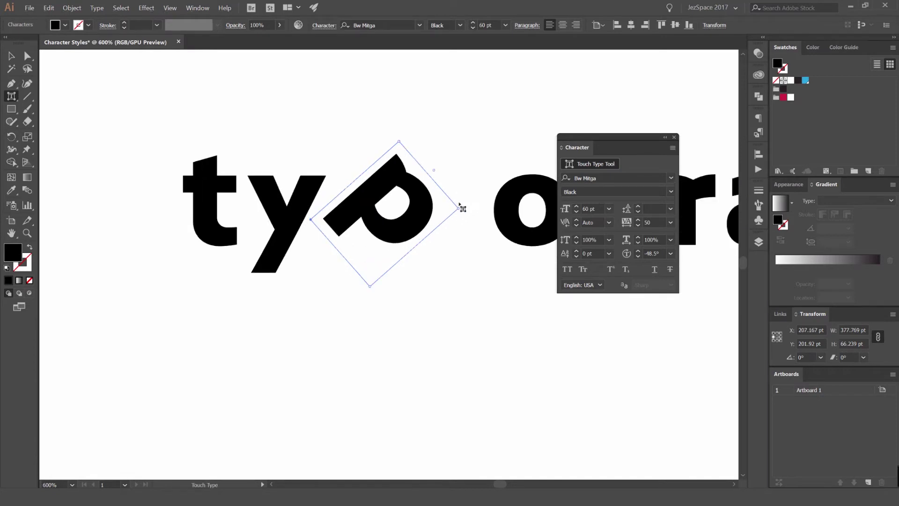
# Undo the rotation of the first letter p and move that letter down below the rest of the word
pyautogui.hotkey('ctrl', 'z')
pyautogui.moveTo(421, 166); pyautogui.dragTo(393, 189)
pyautogui.moveTo(329, 274); pyautogui.dragTo(349, 384)
pyautogui.hotkey('ctrl', '-')
pyautogui.click(361, 238)
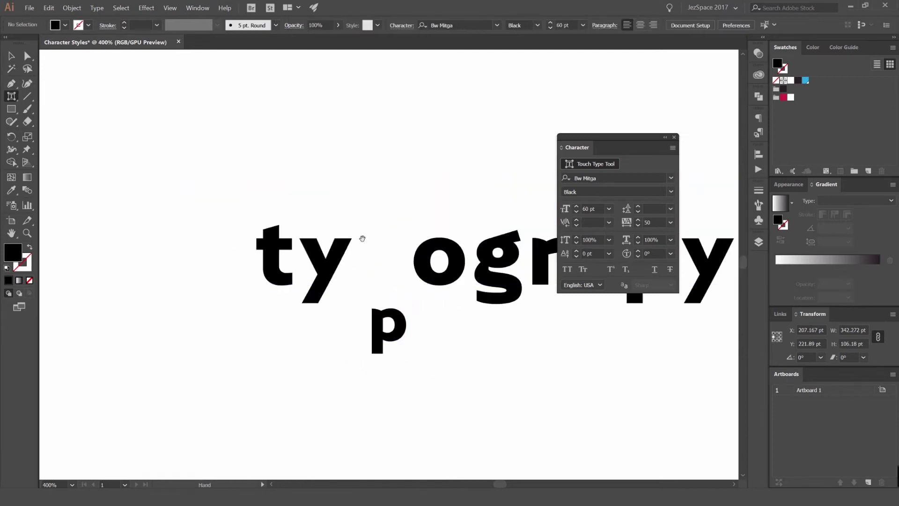
pyautogui.moveTo(445, 309); pyautogui.dragTo(406, 262)
# Undo the edits to the first letter p and the earlier move of the whole word
pyautogui.hotkey('ctrl', 'z')
pyautogui.hotkey('ctrl', 'z')
pyautogui.hotkey('ctrl', 'z')
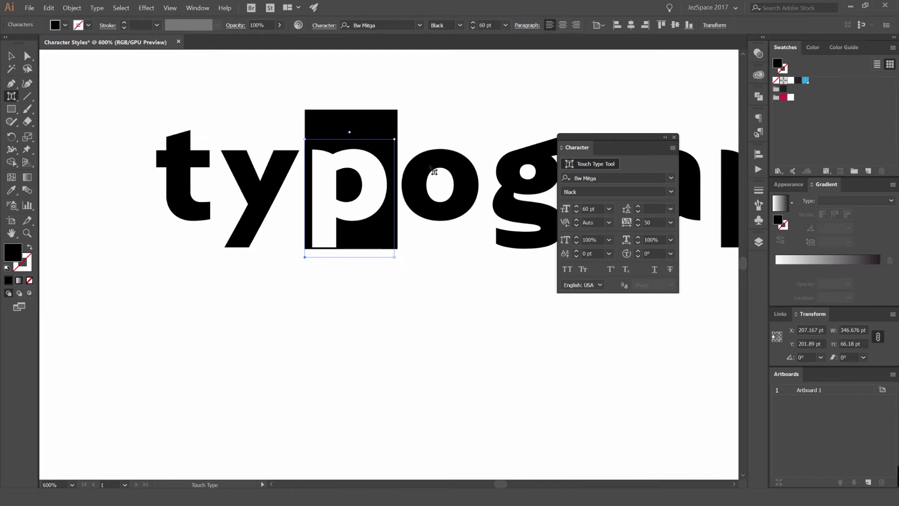
pyautogui.hotkey('ctrl', 'z')
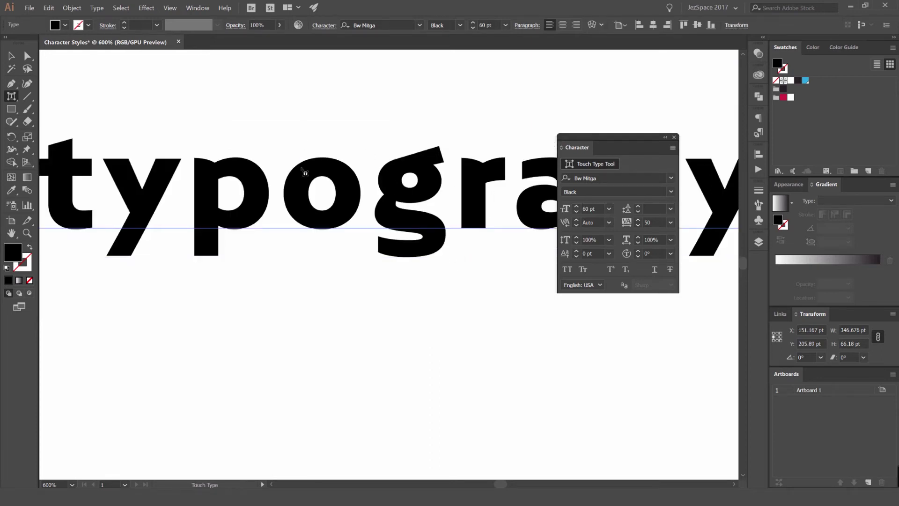
# Rotate the letter r on its own with the Touch Type tool
pyautogui.click(404, 162)
pyautogui.click(488, 173)
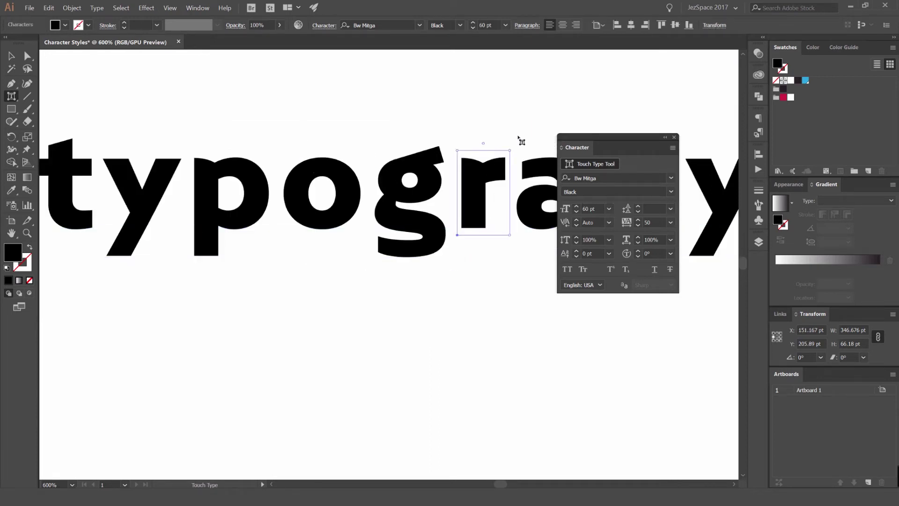
pyautogui.click(531, 180)
pyautogui.click(497, 163)
pyautogui.moveTo(484, 143); pyautogui.dragTo(531, 109)
# Enlarge the letter g with the Touch Type tool, and deselect the text
pyautogui.click(437, 174)
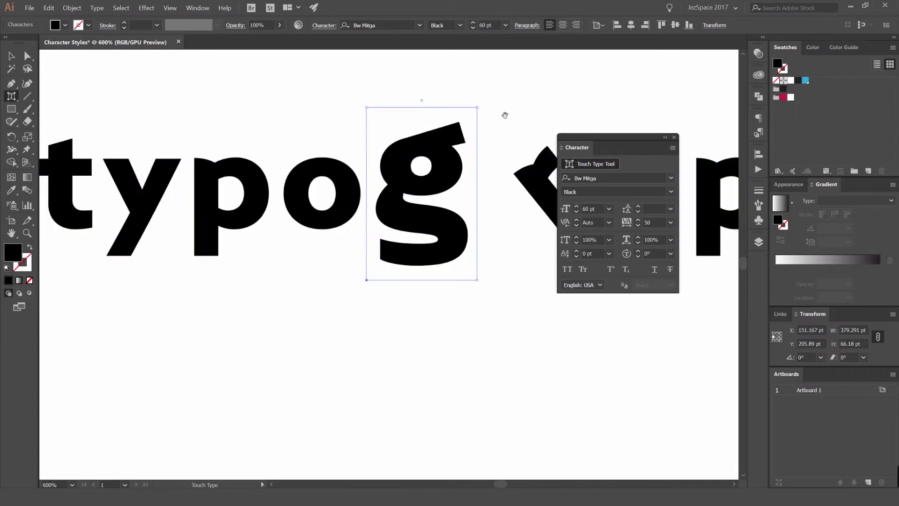
pyautogui.scroll(-2, 471, 117)
pyautogui.moveTo(454, 129); pyautogui.dragTo(331, 129)
pyautogui.hotkey('ctrl', 'z')
pyautogui.click(426, 100)
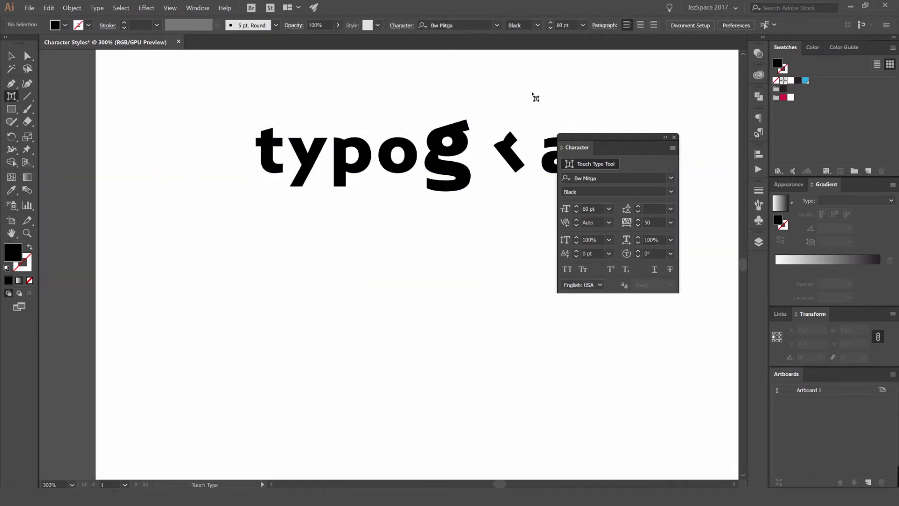
# Undo the Touch Type edits to the letters g and r and the stray letter v, and deselect the word
pyautogui.moveTo(600, 139); pyautogui.dragTo(606, 214)
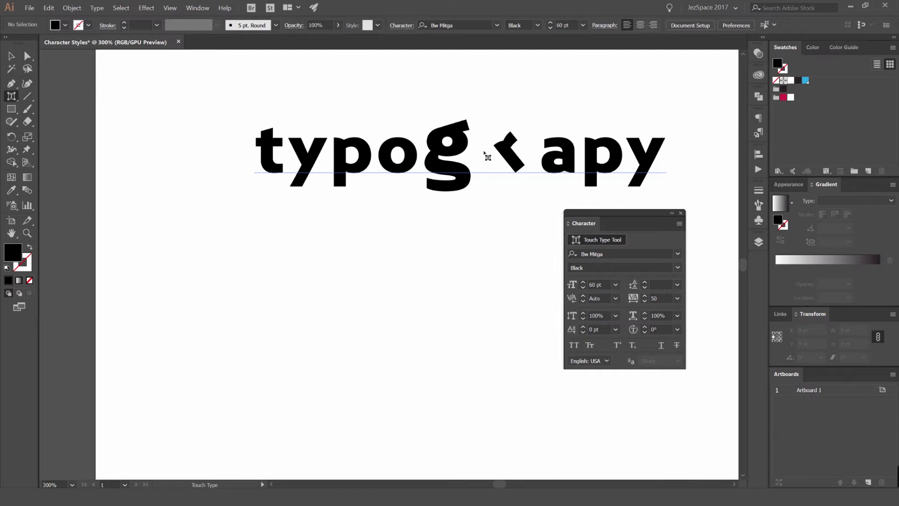
pyautogui.click(485, 153)
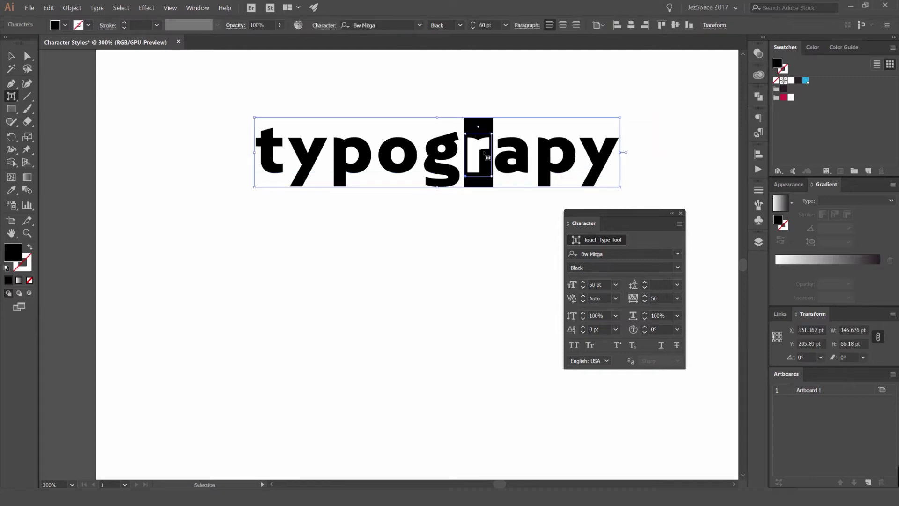
pyautogui.hotkey('ctrl', 'z')
pyautogui.hotkey('ctrl', 'z')
pyautogui.hotkey('ctrl', 'z')
pyautogui.hotkey('ctrl', 'z')
pyautogui.hotkey('ctrl', 'shift', 'z')
pyautogui.hotkey('ctrl', 'shift', 'z')
pyautogui.hotkey('ctrl', 'shift', 'z')
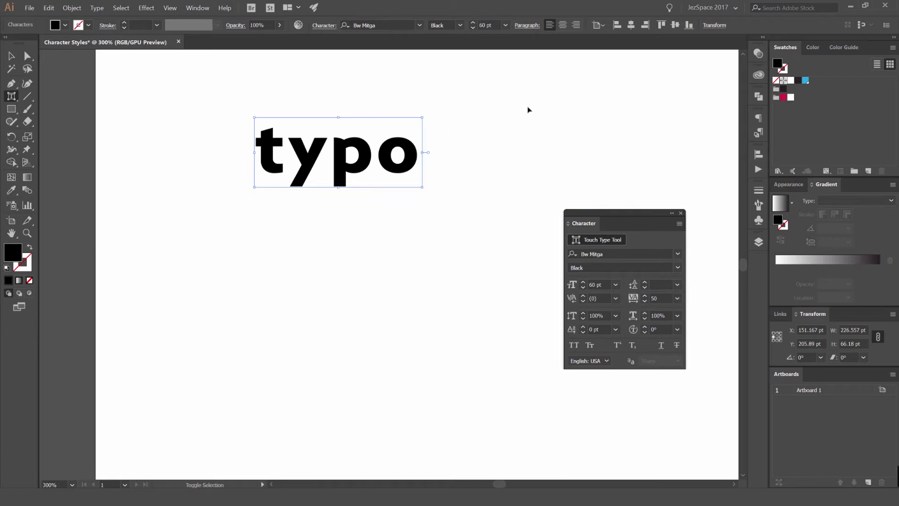
pyautogui.hotkey('ctrl', 'z')
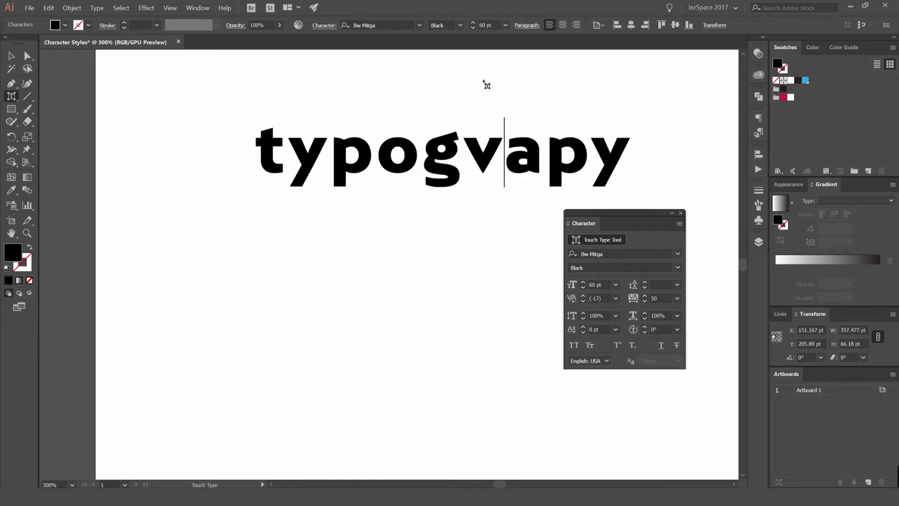
pyautogui.hotkey('ctrl', 'z')
pyautogui.click(487, 81)
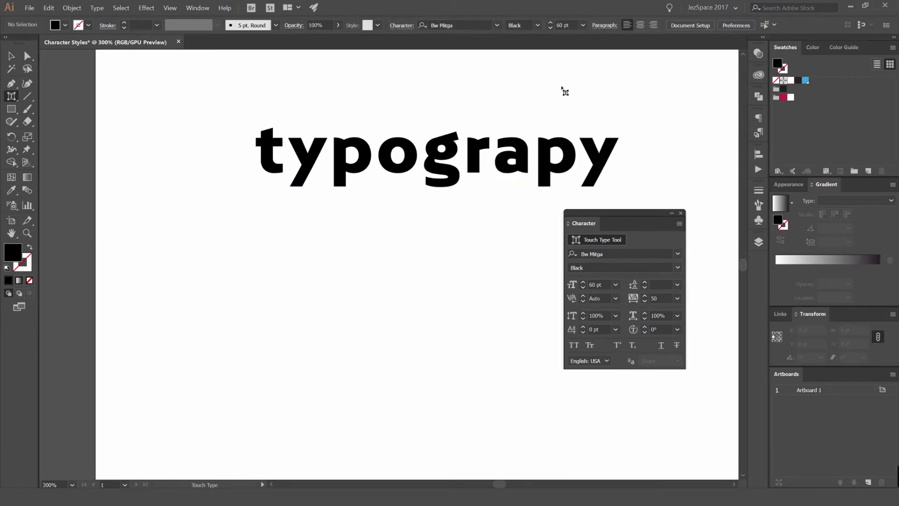
# Select the whole word and separate it from the Character panel so the two do not overlap
pyautogui.scroll(1, 571, 123)
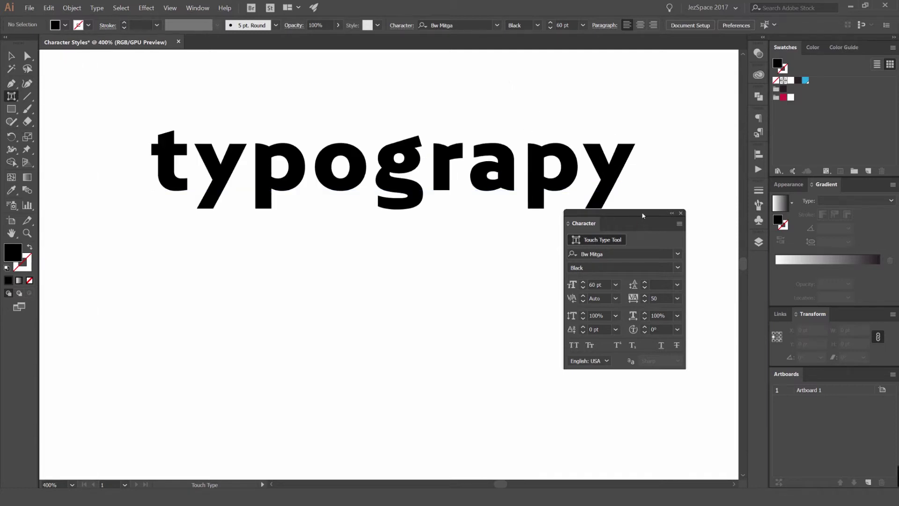
pyautogui.moveTo(642, 215); pyautogui.dragTo(674, 139)
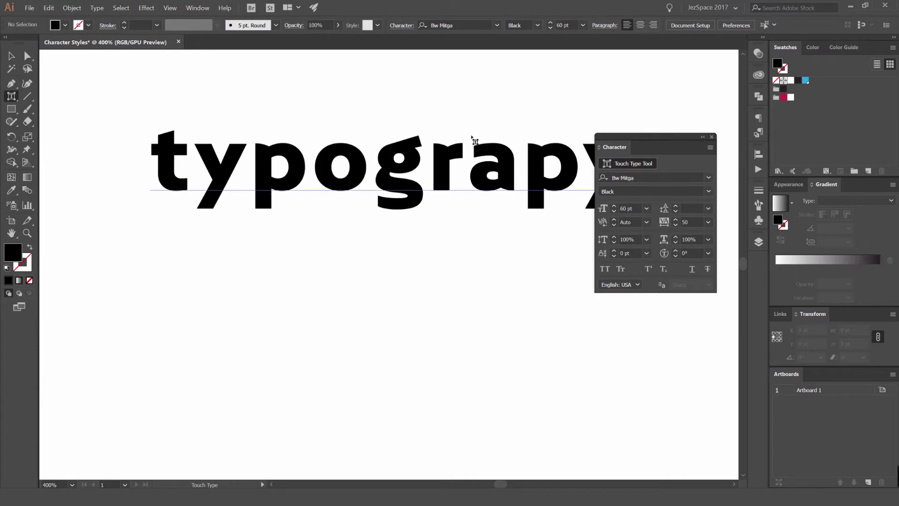
pyautogui.press('v')
pyautogui.click(492, 187)
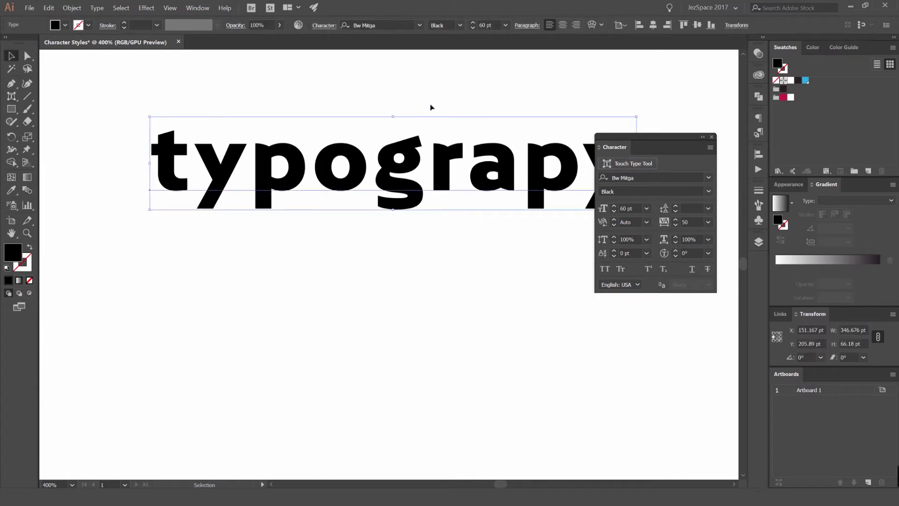
pyautogui.moveTo(433, 140); pyautogui.dragTo(370, 159)
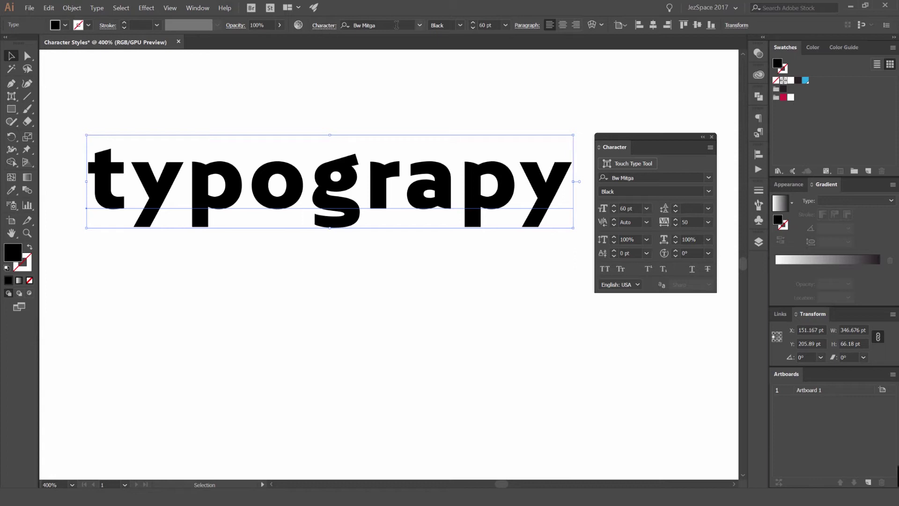
# Scale the word proportionally to about 195 pt wide, at a type size of about 36 pt
pyautogui.click(419, 27)
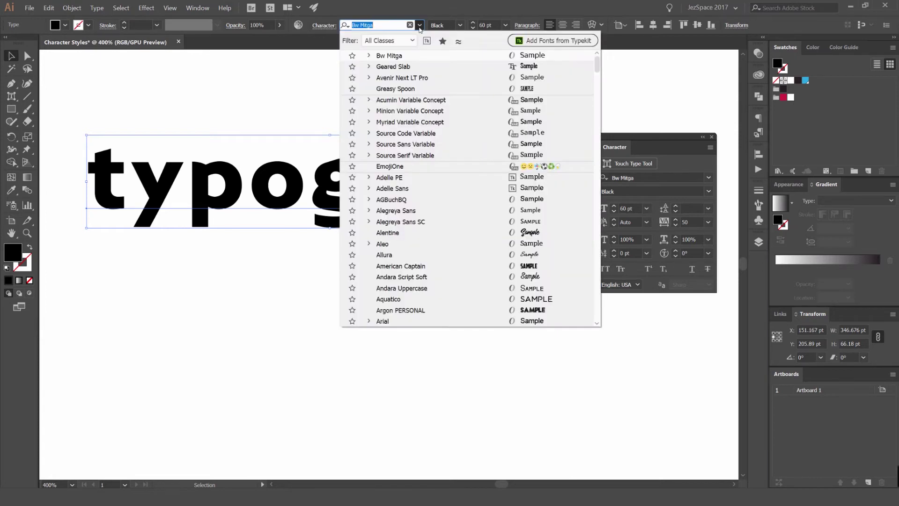
pyautogui.click(419, 26)
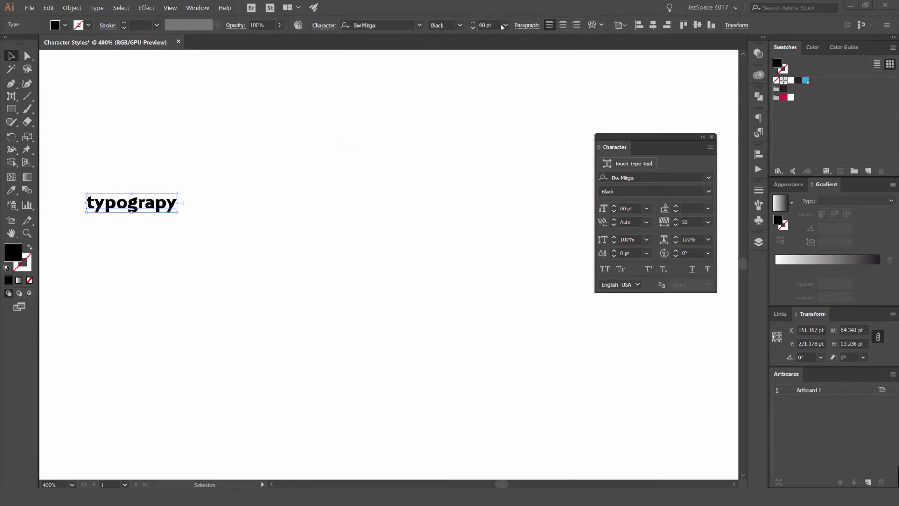
pyautogui.press('a')
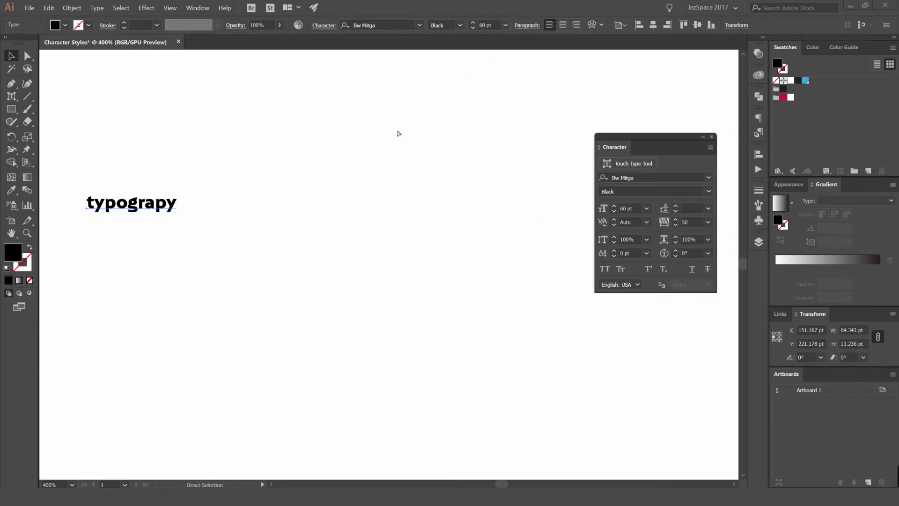
pyautogui.moveTo(184, 186); pyautogui.dragTo(570, 144)
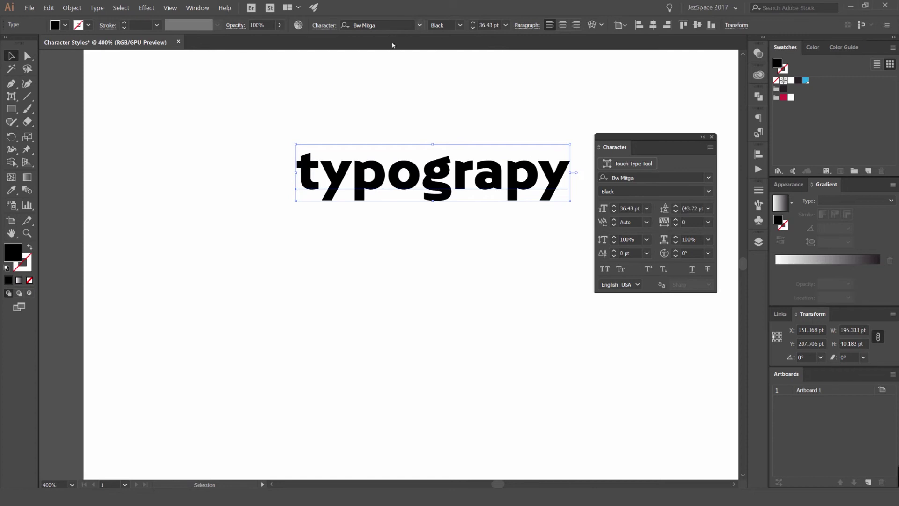
# Place the Character panel just beside the enlarged word, with the whole word in view
pyautogui.moveTo(643, 151); pyautogui.dragTo(618, 135)
pyautogui.hotkey('ctrl', '+')
pyautogui.hotkey('ctrl', '+')
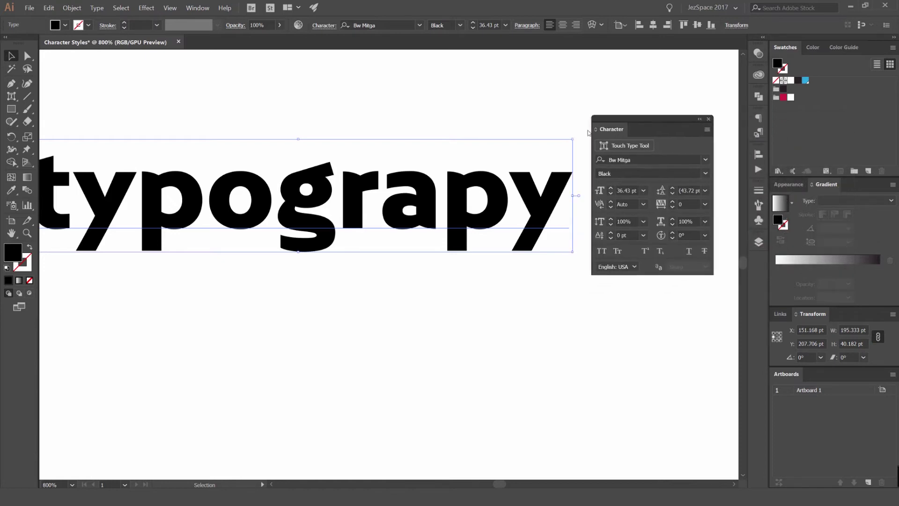
pyautogui.press('space')
pyautogui.moveTo(481, 128)
pyautogui.mouseDown()
pyautogui.moveTo(503, 137)
pyautogui.moveTo(490, 134)
pyautogui.mouseUp()
pyautogui.hotkey('ctrl', '-')
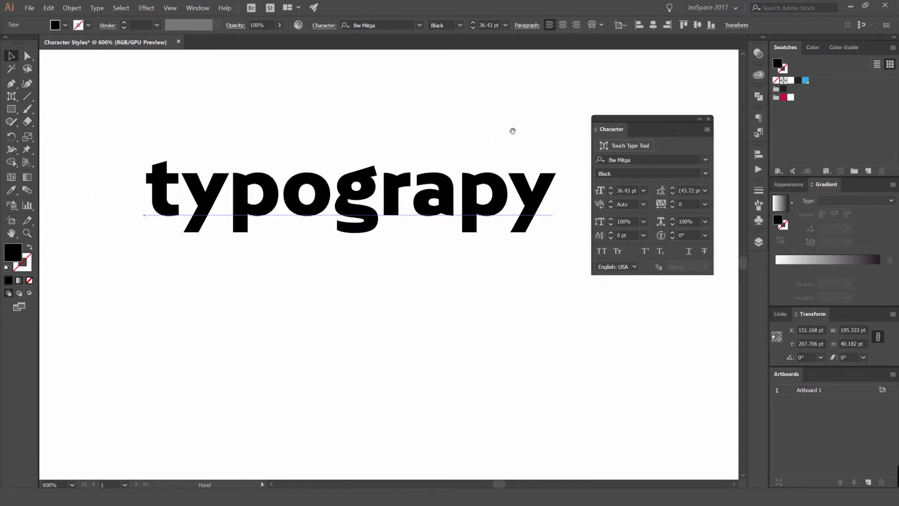
pyautogui.moveTo(632, 126); pyautogui.dragTo(617, 119)
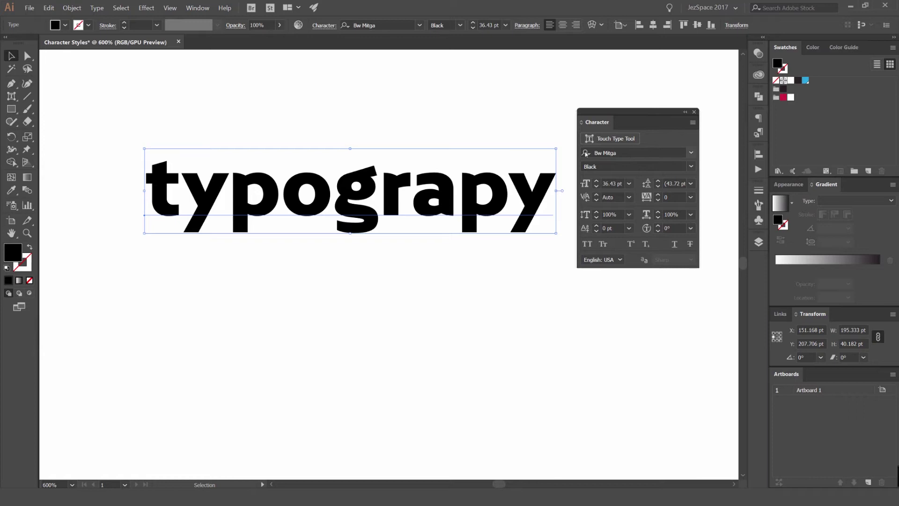
# Filter the selected word's font list to the Serif class and apply the Wild Pitch font
pyautogui.click(473, 88)
pyautogui.click(430, 173)
pyautogui.click(691, 154)
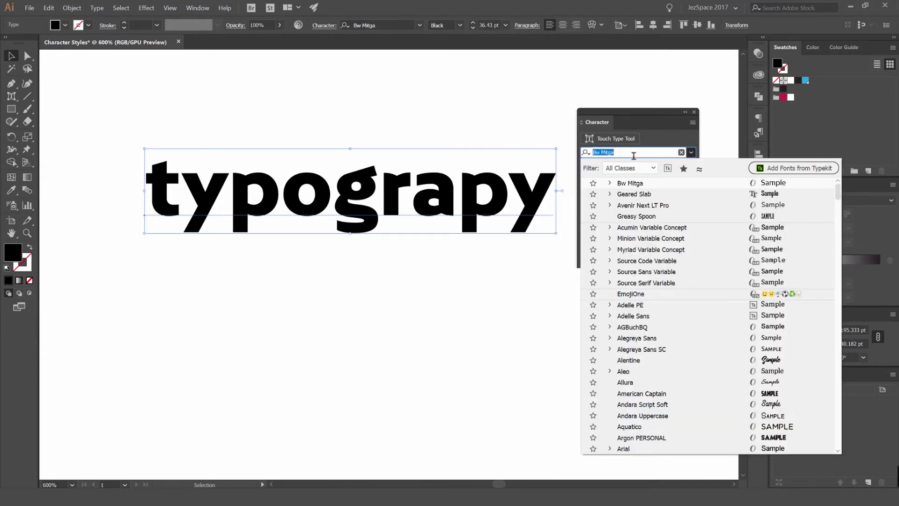
pyautogui.scroll(-20, 654, 241)
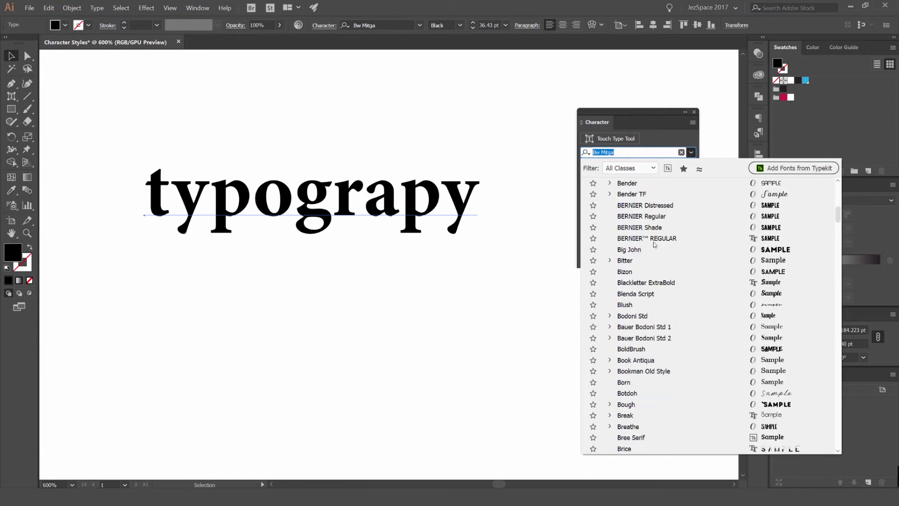
pyautogui.scroll(-12, 654, 244)
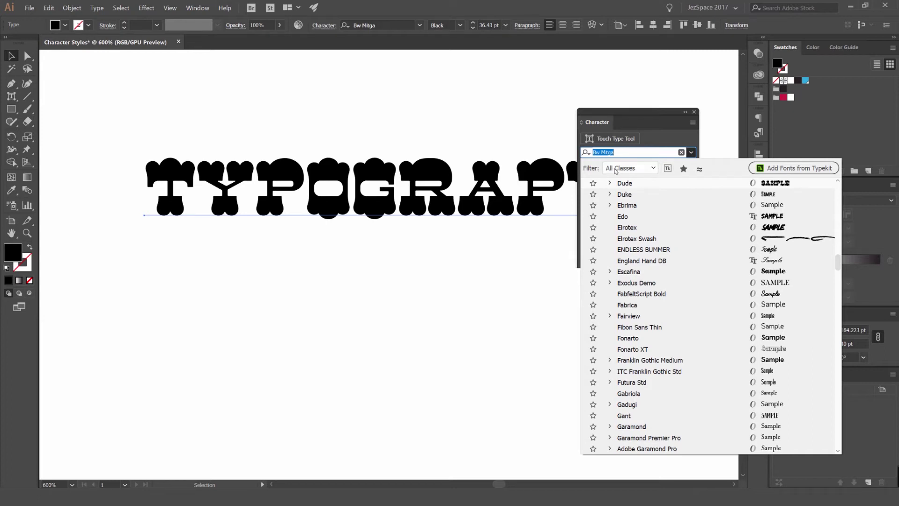
pyautogui.click(640, 168)
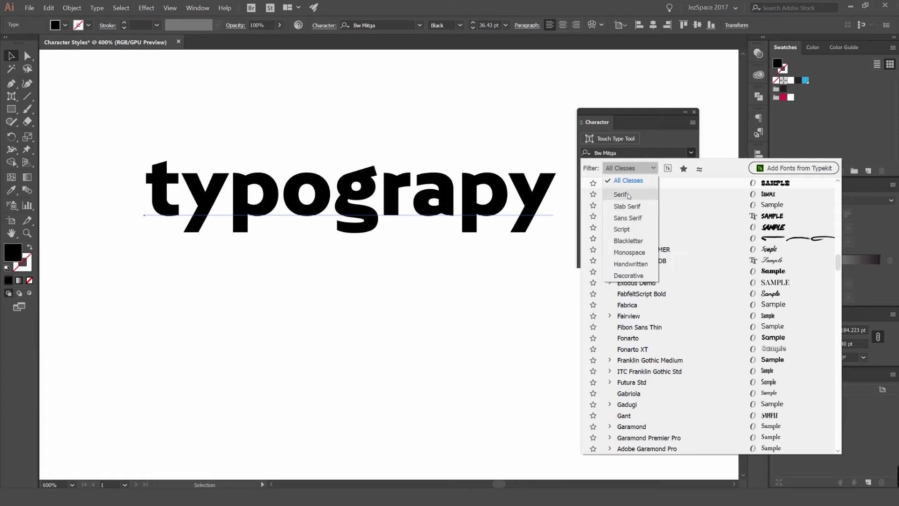
pyautogui.click(628, 194)
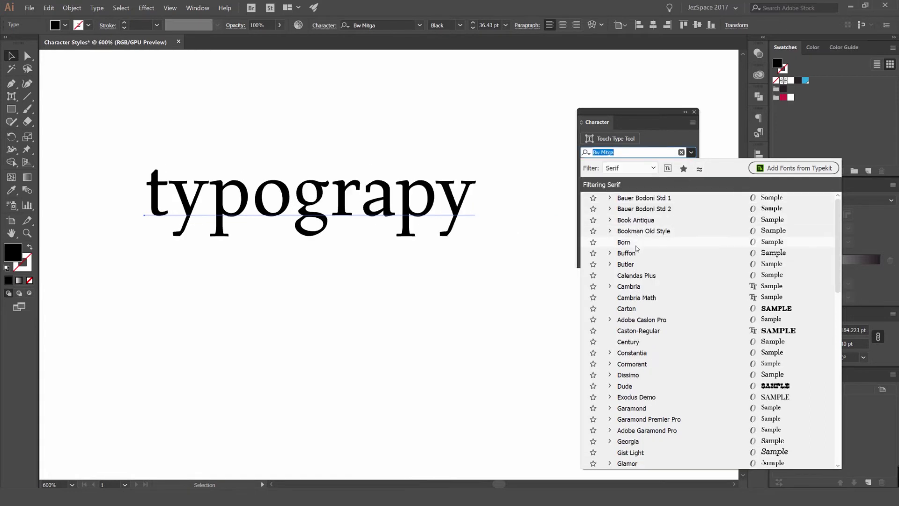
pyautogui.scroll(-8, 649, 332)
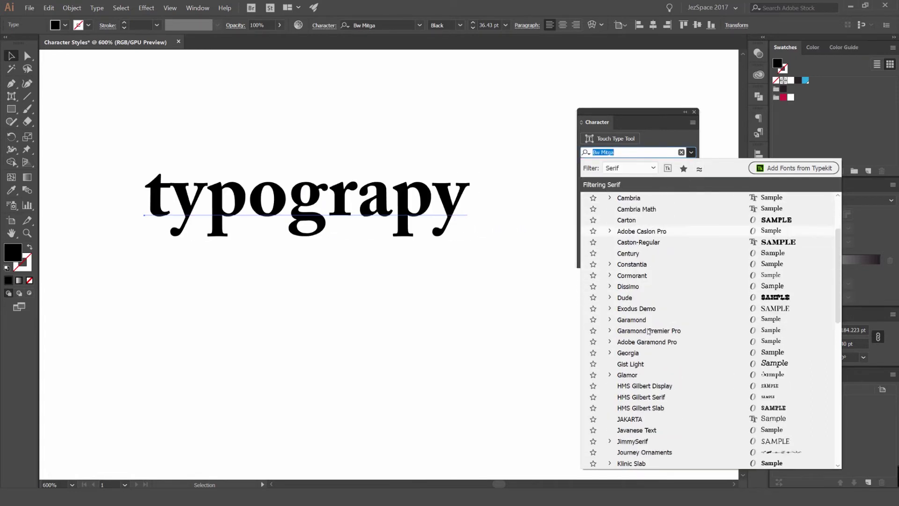
pyautogui.scroll(-7, 648, 331)
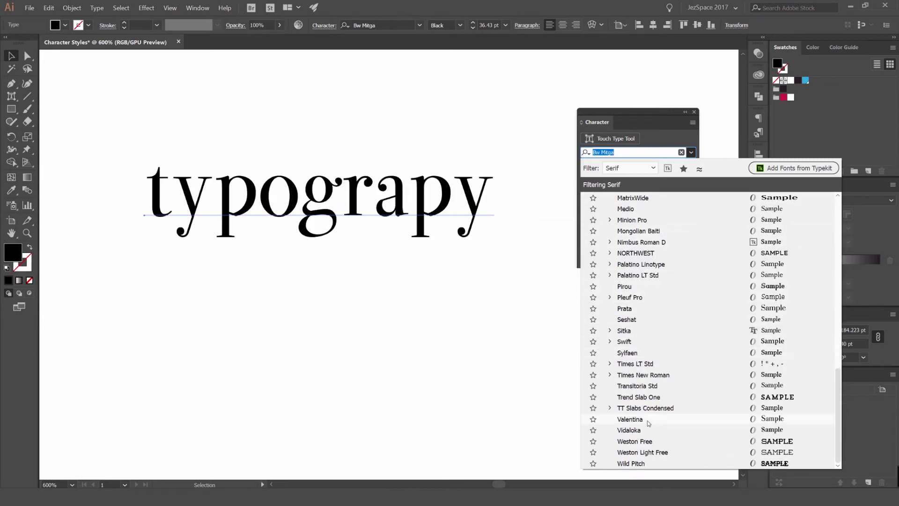
pyautogui.click(644, 464)
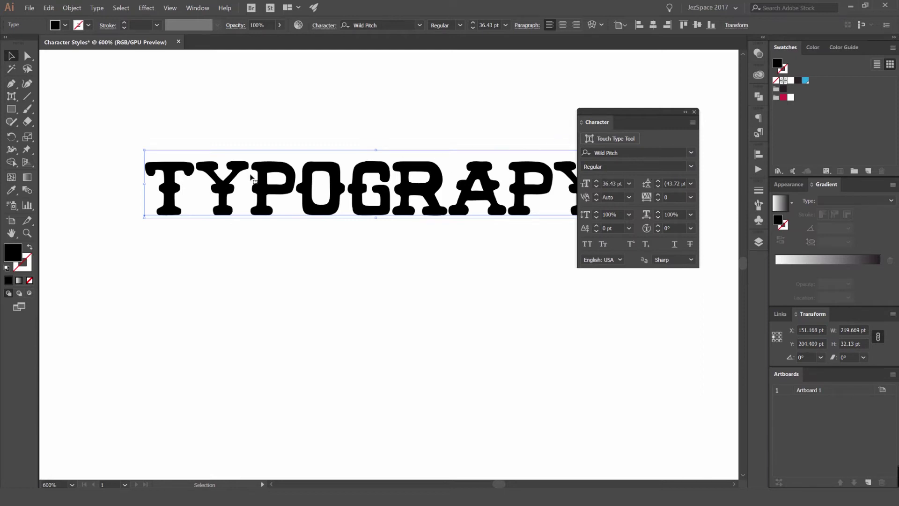
# Examine the font family and font style settings of the word, including the styles available for Wild Pitch
pyautogui.click(615, 153)
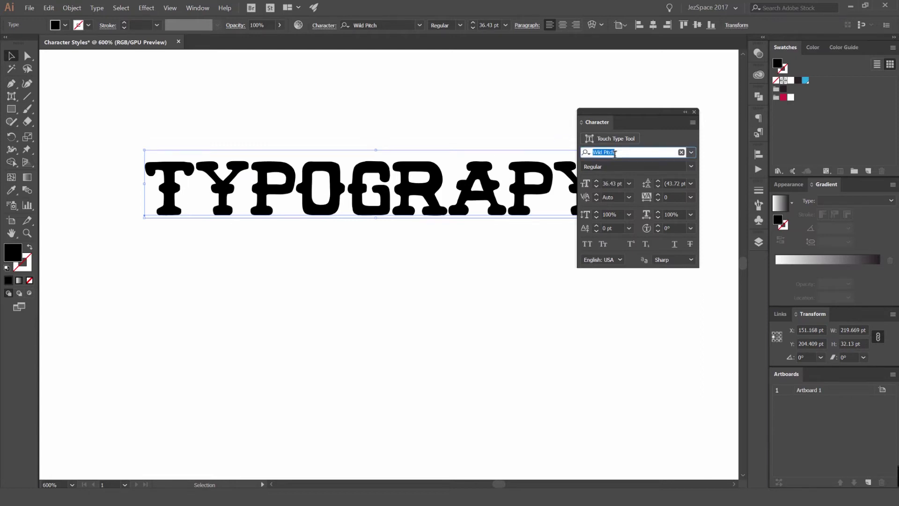
pyautogui.click(627, 154)
pyautogui.click(598, 165)
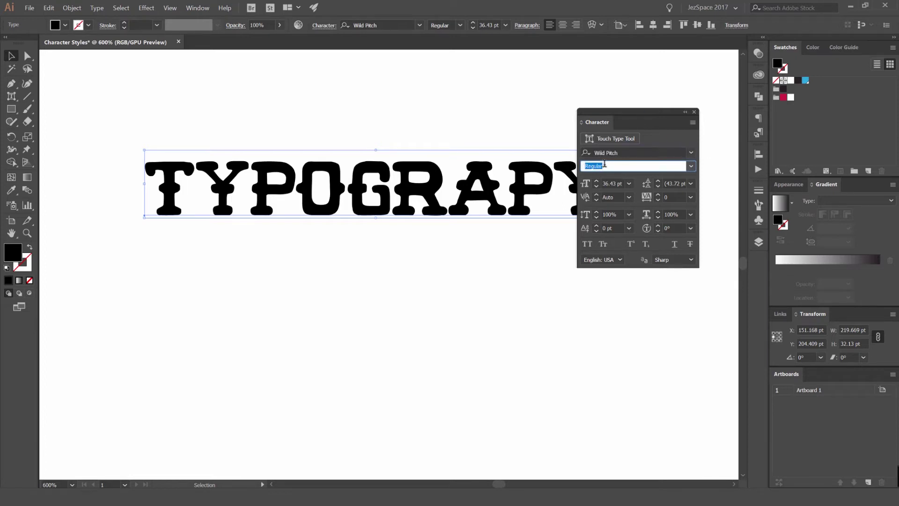
pyautogui.click(618, 165)
pyautogui.moveTo(615, 165); pyautogui.dragTo(582, 167)
pyautogui.click(691, 167)
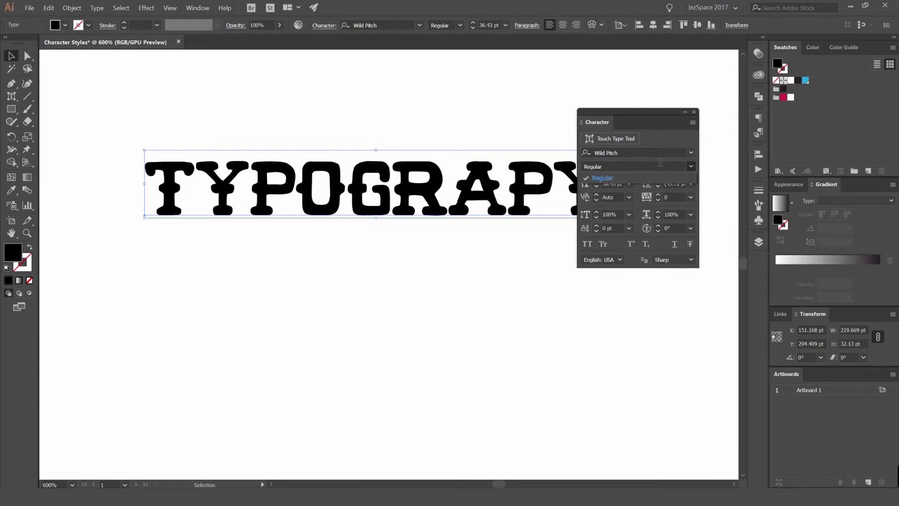
pyautogui.click(691, 155)
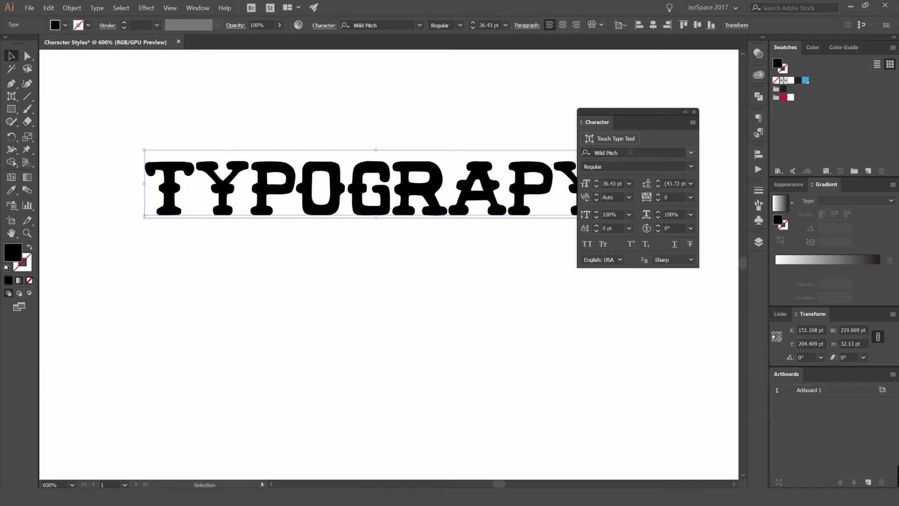
# Filter the selected word's font list to the Sans Serif class and apply Montserrat in the Black style
pyautogui.click(673, 151)
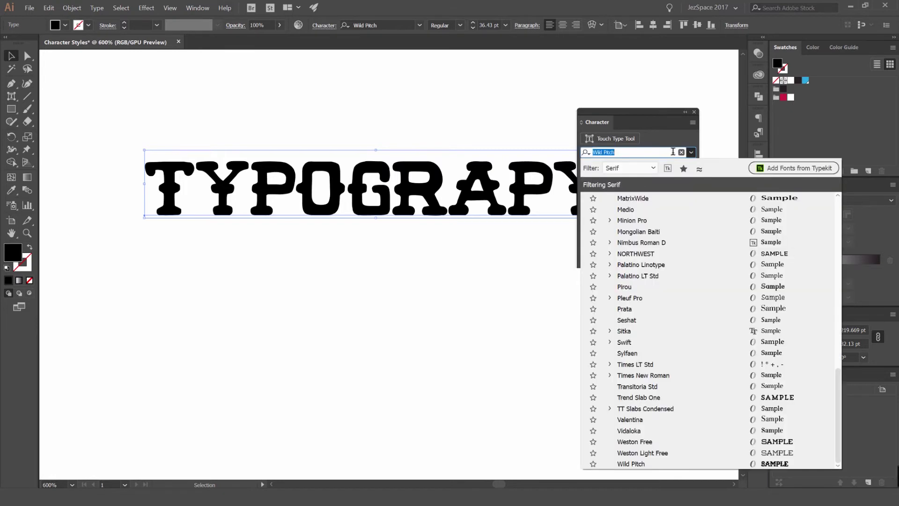
pyautogui.click(649, 169)
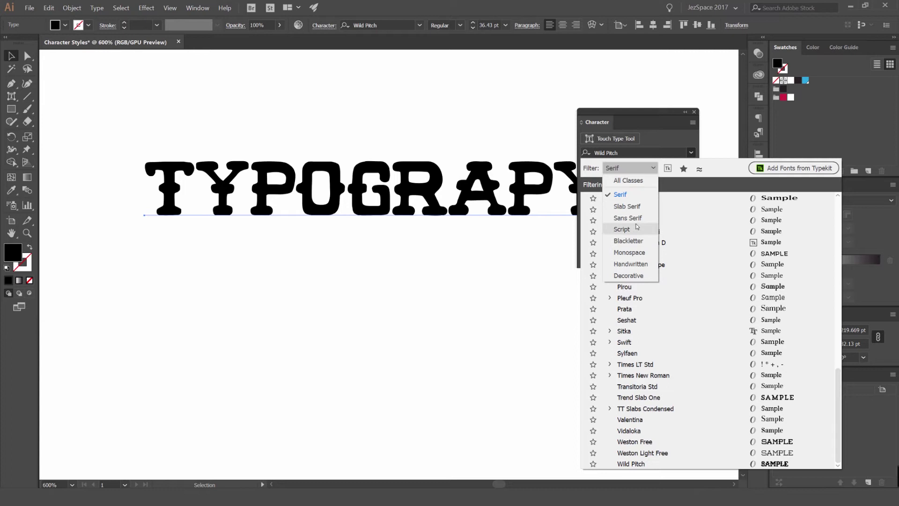
pyautogui.click(639, 218)
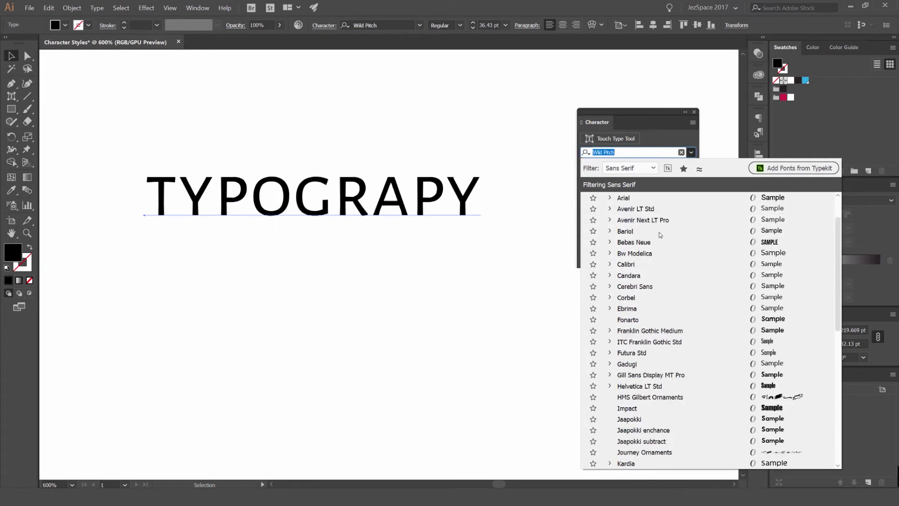
pyautogui.scroll(-4, 658, 234)
pyautogui.scroll(3, 653, 241)
pyautogui.scroll(-5, 650, 248)
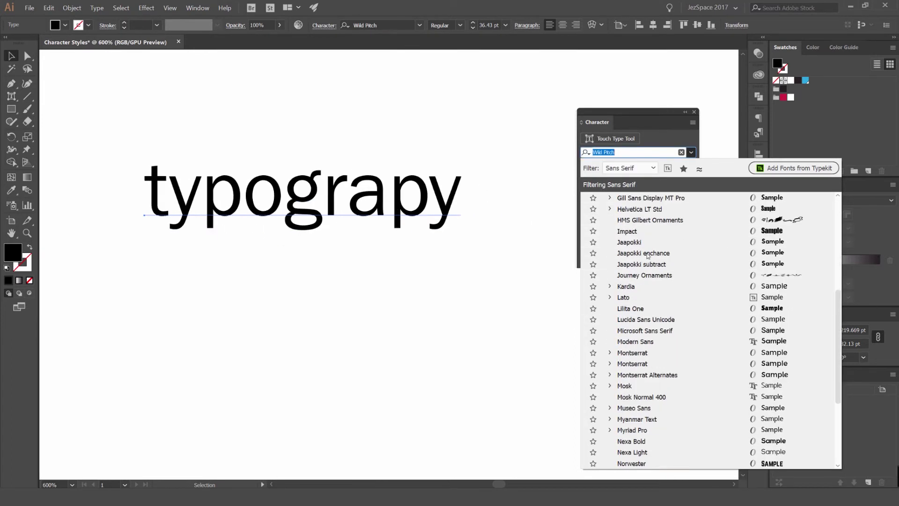
pyautogui.scroll(-4, 647, 255)
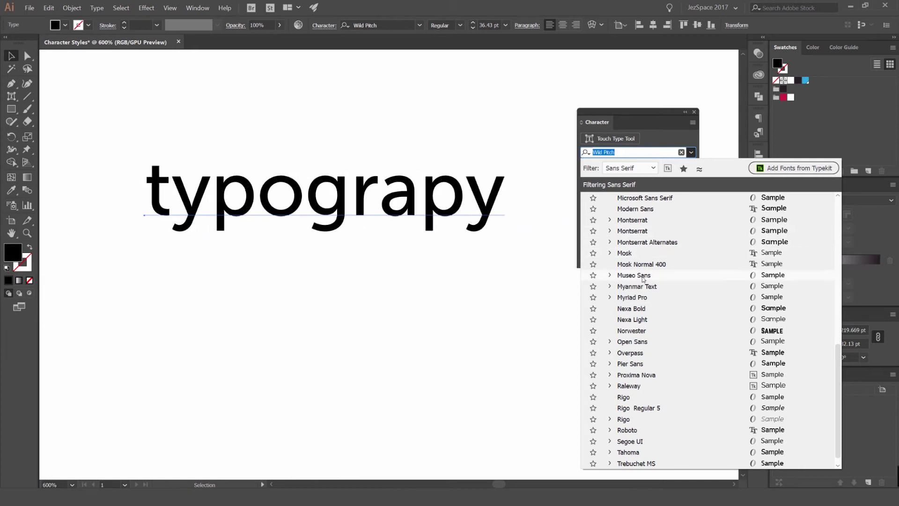
pyautogui.scroll(4, 644, 279)
pyautogui.scroll(3, 643, 246)
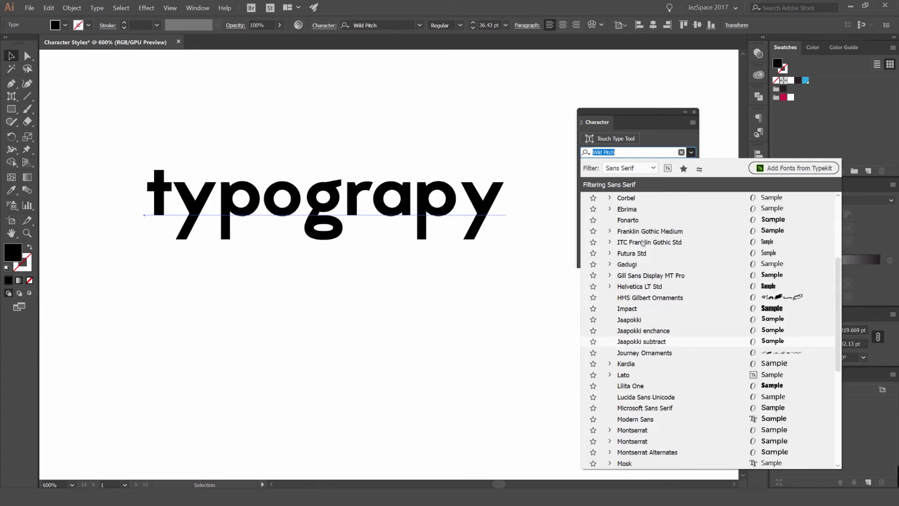
pyautogui.scroll(-3, 642, 318)
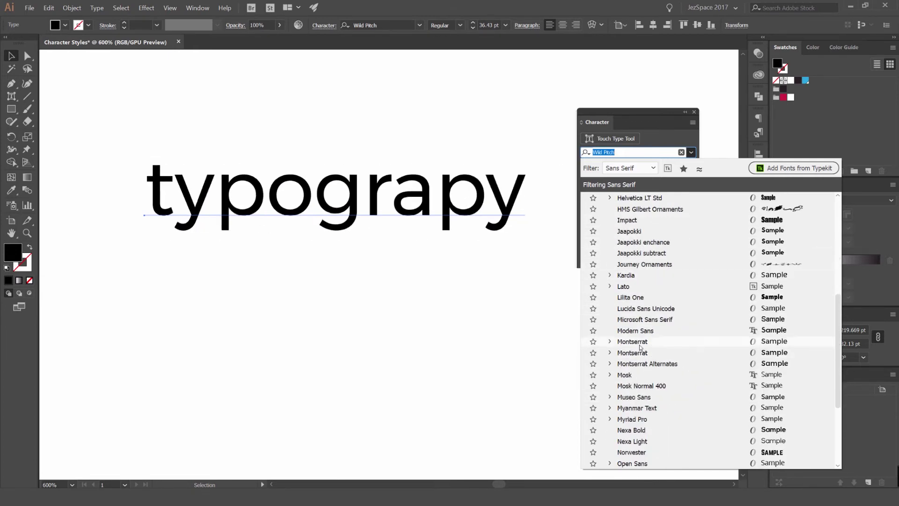
pyautogui.click(639, 346)
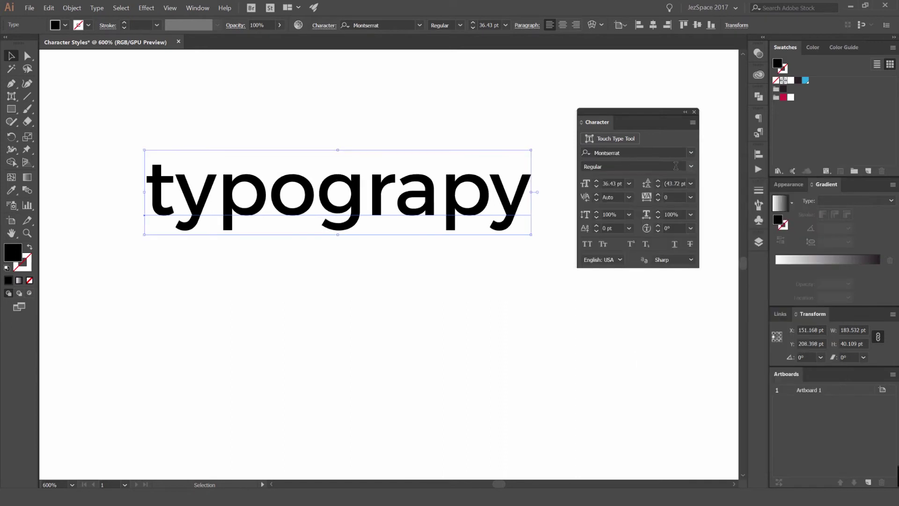
pyautogui.click(690, 167)
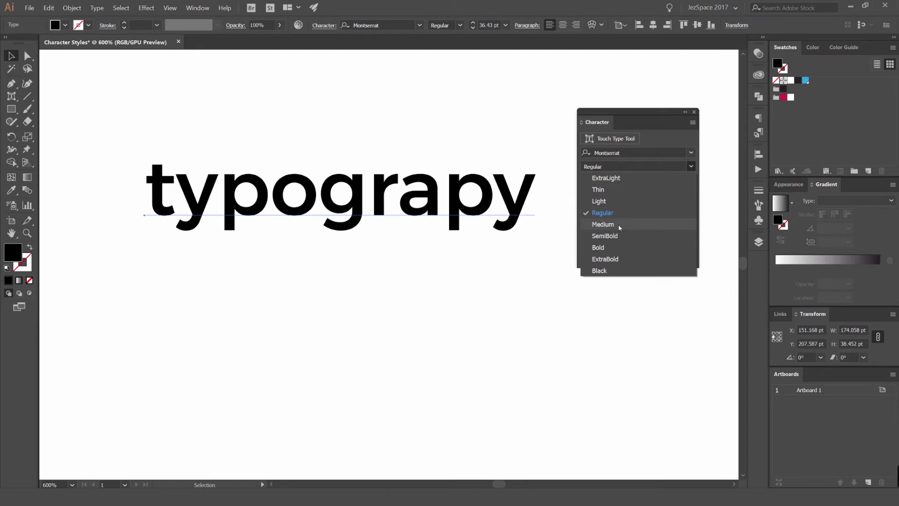
pyautogui.click(611, 274)
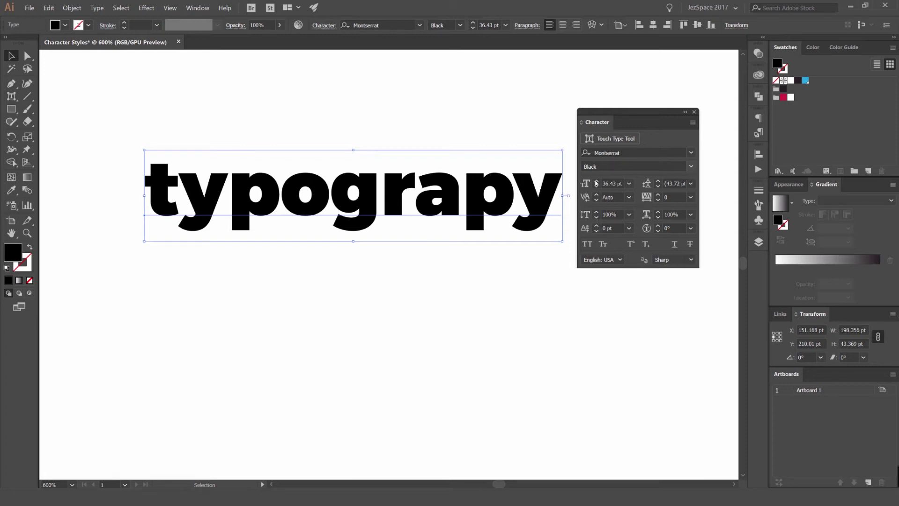
# Try a smaller Montserrat Light copy of the word just below the original and delete the copy
pyautogui.keyDown('alt'); pyautogui.moveTo(412, 199); pyautogui.dragTo(411, 262); pyautogui.keyUp('alt')
pyautogui.click(691, 166)
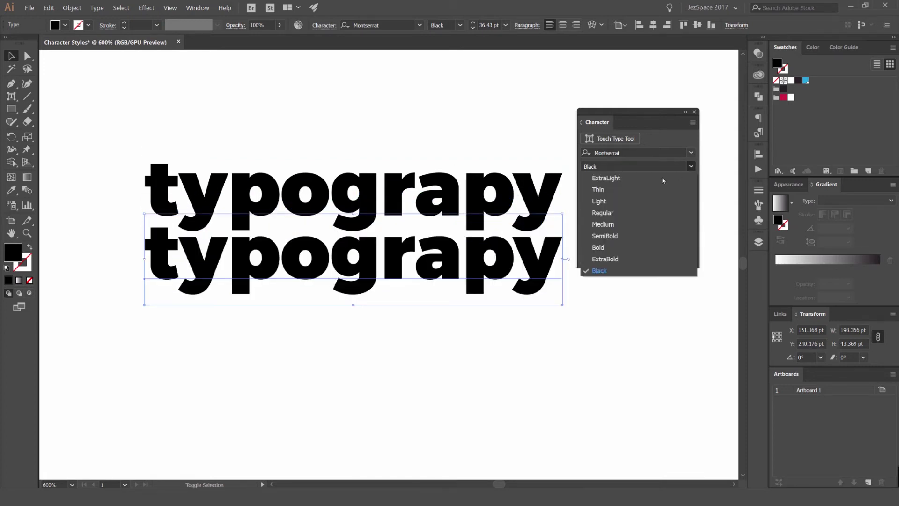
pyautogui.click(636, 201)
pyautogui.keyDown('alt'); pyautogui.moveTo(523, 217); pyautogui.dragTo(409, 239); pyautogui.keyUp('alt')
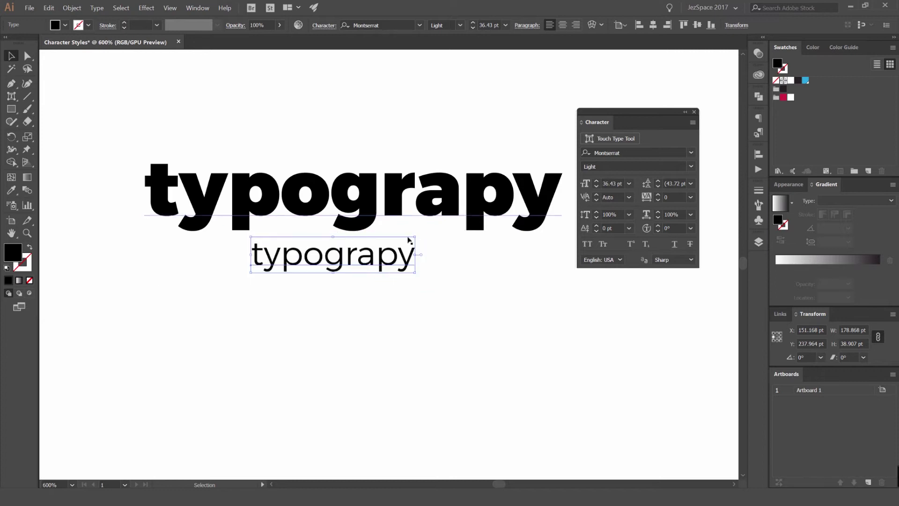
pyautogui.press('Delete')
pyautogui.hotkey('ctrl', 'z')
pyautogui.press('Delete')
# Draw an area text frame about 185.5 by 54.5 pt below the word and reduce its text size to 10 pt
pyautogui.press('t')
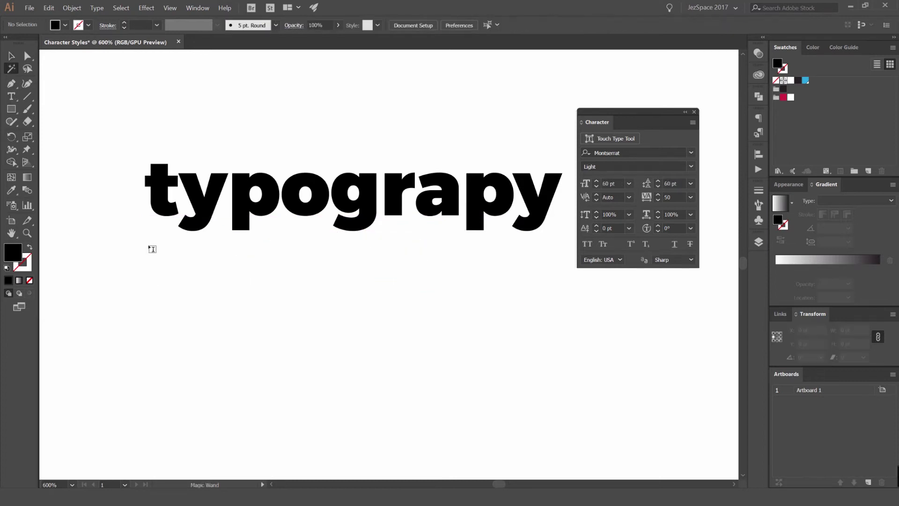
pyautogui.moveTo(156, 243); pyautogui.dragTo(546, 358)
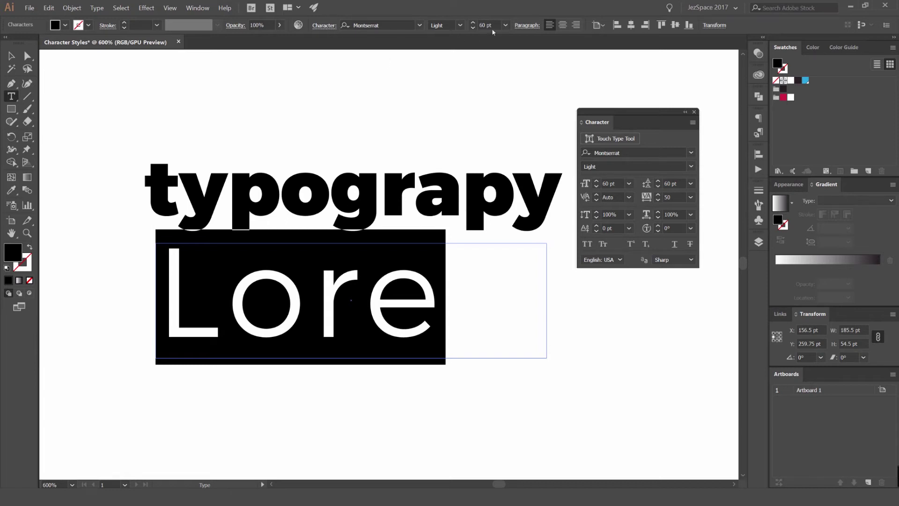
pyautogui.hotkey('ctrl', 'shift', ',')
pyautogui.hotkey('ctrl', 'shift', ',')
pyautogui.hotkey('ctrl', 'shift', ',')
pyautogui.hotkey('ctrl', 'shift', ',')
pyautogui.hotkey('ctrl', 'shift', ',')
pyautogui.hotkey('ctrl', 'shift', ',')
pyautogui.hotkey('ctrl', 'shift', ',')
pyautogui.hotkey('ctrl', 'shift', ',')
pyautogui.hotkey('ctrl', 'shift', ',')
pyautogui.hotkey('ctrl', 'shift', ',')
pyautogui.hotkey('ctrl', 'shift', ',')
pyautogui.hotkey('ctrl', 'shift', ',')
pyautogui.hotkey('ctrl', 'shift', ',')
pyautogui.hotkey('ctrl', 'shift', ',')
pyautogui.hotkey('ctrl', 'shift', ',')
pyautogui.hotkey('ctrl', 'shift', ',')
pyautogui.hotkey('ctrl', 'shift', ',')
pyautogui.hotkey('ctrl', 'shift', ',')
pyautogui.hotkey('ctrl', 'shift', ',')
pyautogui.hotkey('ctrl', 'shift', ',')
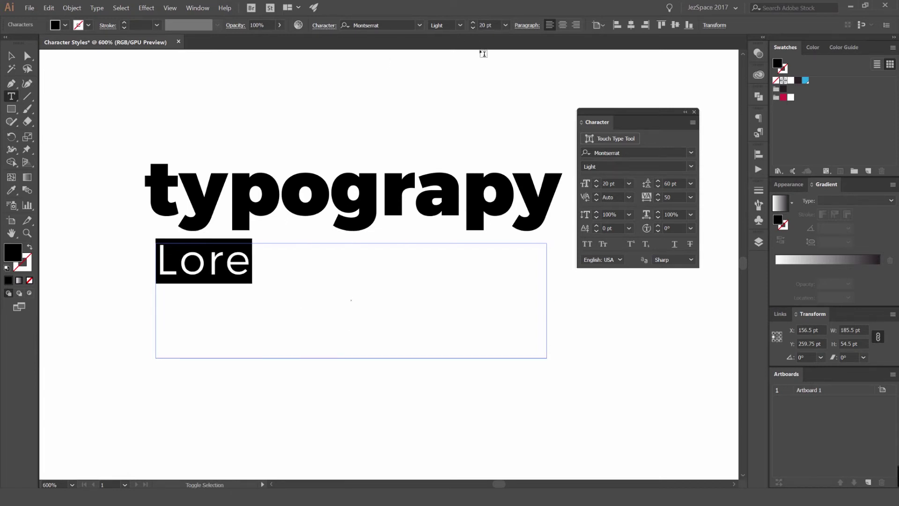
pyautogui.hotkey('ctrl', 'shift', ',')
pyautogui.hotkey('ctrl', 'shift', ',')
pyautogui.hotkey('ctrl', 'shift', ',')
pyautogui.hotkey('ctrl', 'shift', ',')
pyautogui.hotkey('ctrl', 'shift', ',')
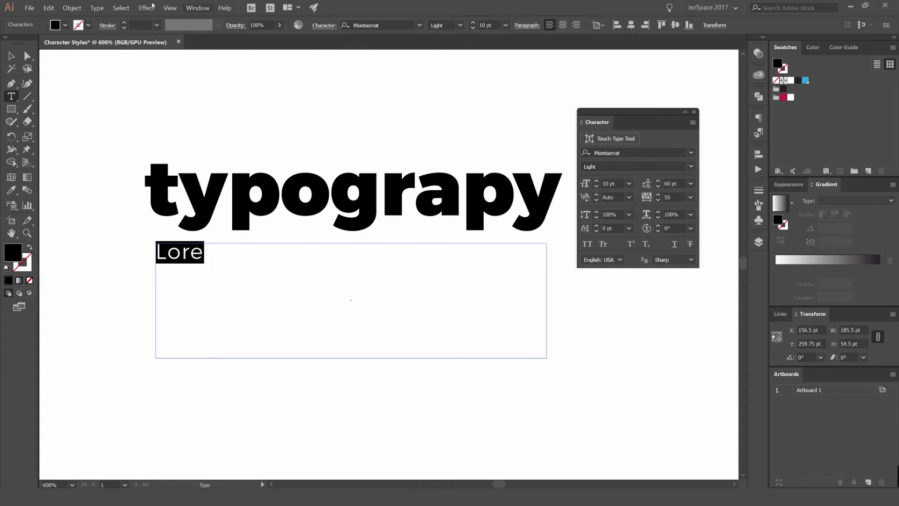
# Fill the text frame with placeholder text
pyautogui.click(97, 8)
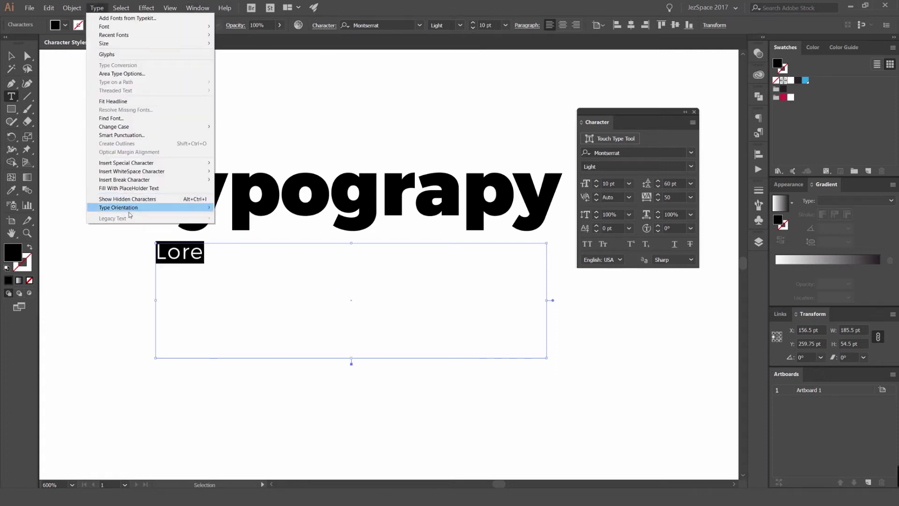
pyautogui.click(141, 189)
pyautogui.click(374, 271)
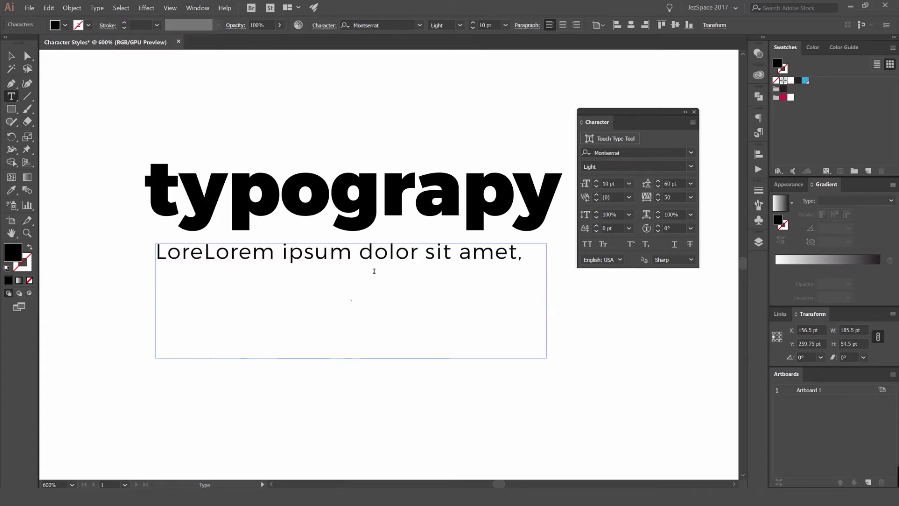
# Set the placeholder text's leading to 8 pt and its tracking to -30
pyautogui.hotkey('ctrl', 'a')
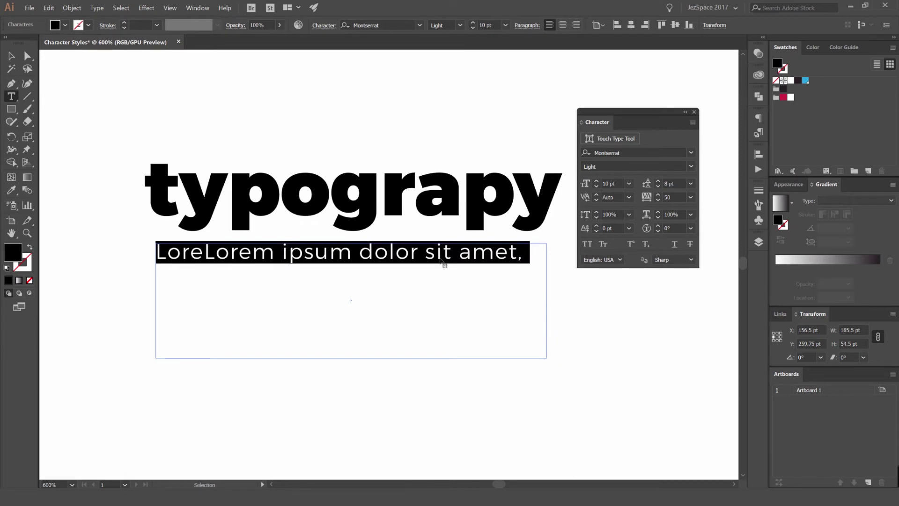
pyautogui.hotkey('alt', 'Left')
pyautogui.hotkey('alt', 'Left')
pyautogui.hotkey('alt', 'Left')
pyautogui.hotkey('alt', 'Left')
pyautogui.hotkey('alt', 'Left')
pyautogui.hotkey('alt', 'Left')
pyautogui.hotkey('alt', 'Left')
pyautogui.hotkey('alt', 'Right')
pyautogui.hotkey('alt', 'Right')
pyautogui.hotkey('alt', 'Right')
pyautogui.hotkey('alt', 'Right')
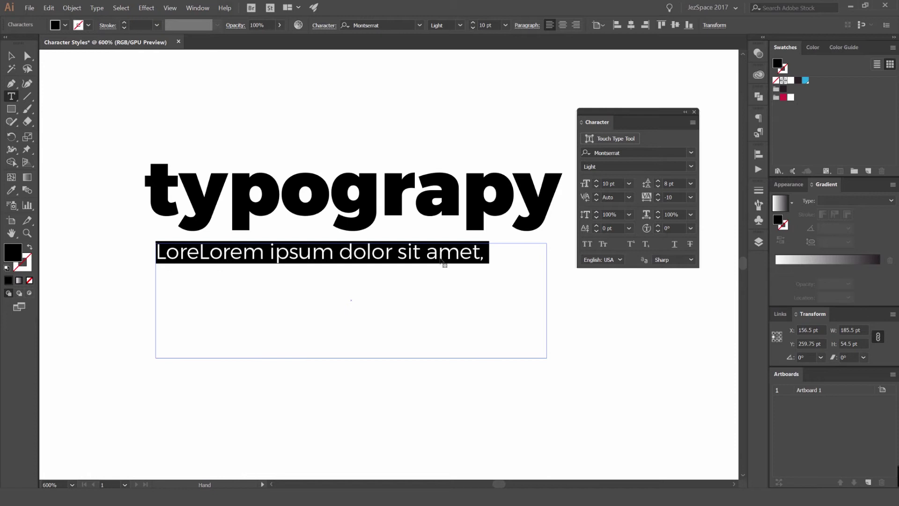
pyautogui.hotkey('alt', 'Left')
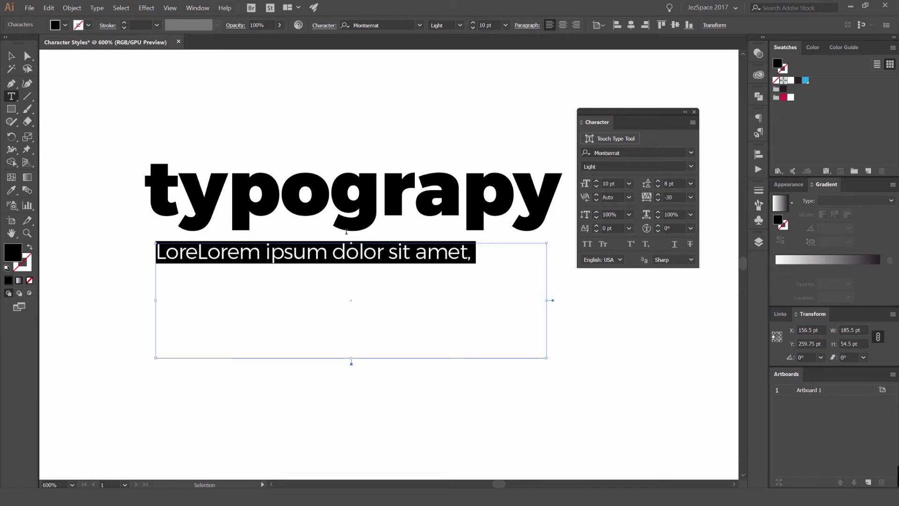
# Fill the rest of the frame with placeholder text and set the whole paragraph to 12 pt leading and -10 tracking
pyautogui.click(97, 8)
pyautogui.click(120, 188)
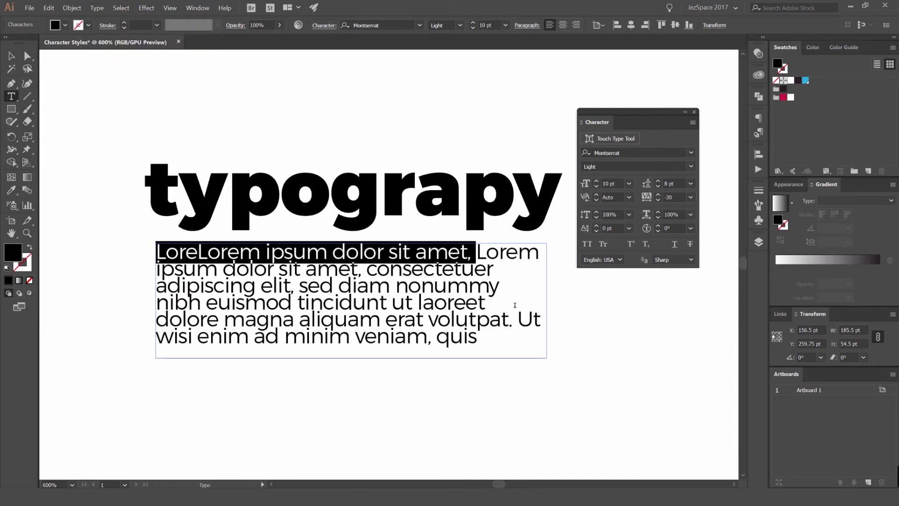
pyautogui.click(451, 294)
pyautogui.hotkey('ctrl', 'a')
pyautogui.hotkey('alt', 'Down')
pyautogui.hotkey('alt', 'Down')
pyautogui.hotkey('alt', 'Right')
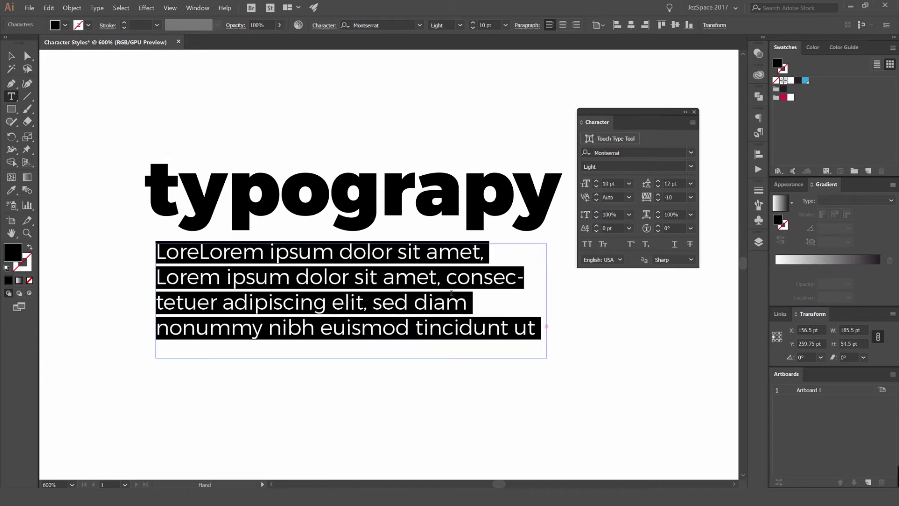
# Reduce the placeholder paragraph to a 6 pt type size with 8 pt leading and finish editing the text
pyautogui.hotkey('ctrl', 'shift', ',')
pyautogui.hotkey('ctrl', 'shift', ',')
pyautogui.hotkey('alt', 'Up')
pyautogui.hotkey('alt', 'Up')
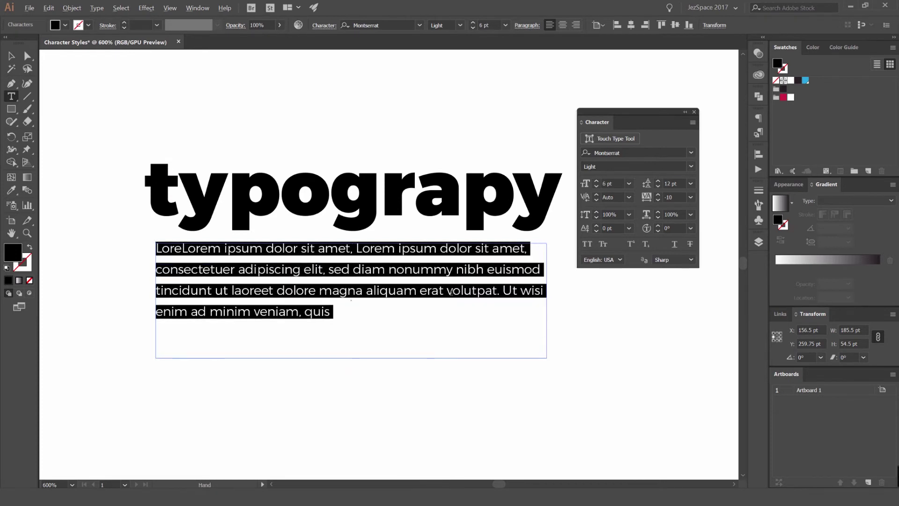
pyautogui.click(455, 292)
pyautogui.click(11, 56)
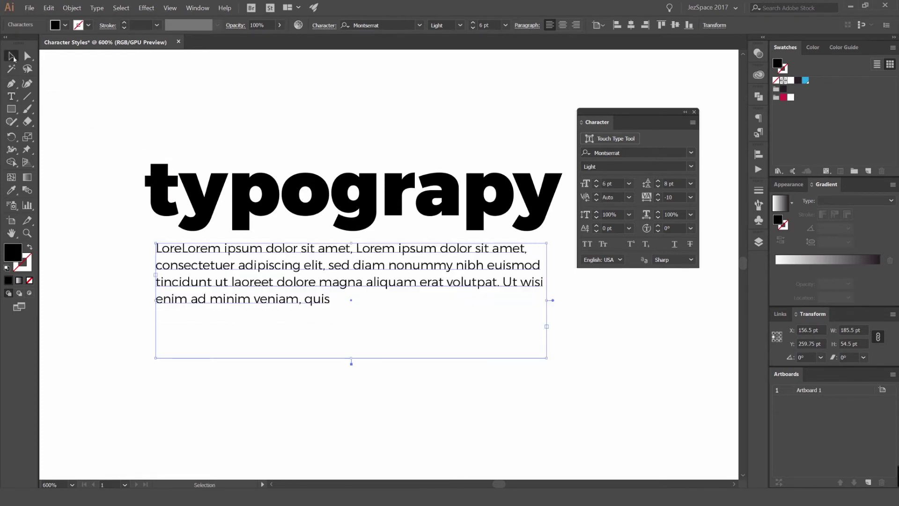
# Examine how the Montserrat Black heading pairs with the Light paragraph beneath it
pyautogui.click(247, 128)
pyautogui.scroll(-2, 248, 128)
pyautogui.scroll(2, 171, 173)
pyautogui.click(372, 199)
pyautogui.moveTo(372, 199); pyautogui.dragTo(289, 214)
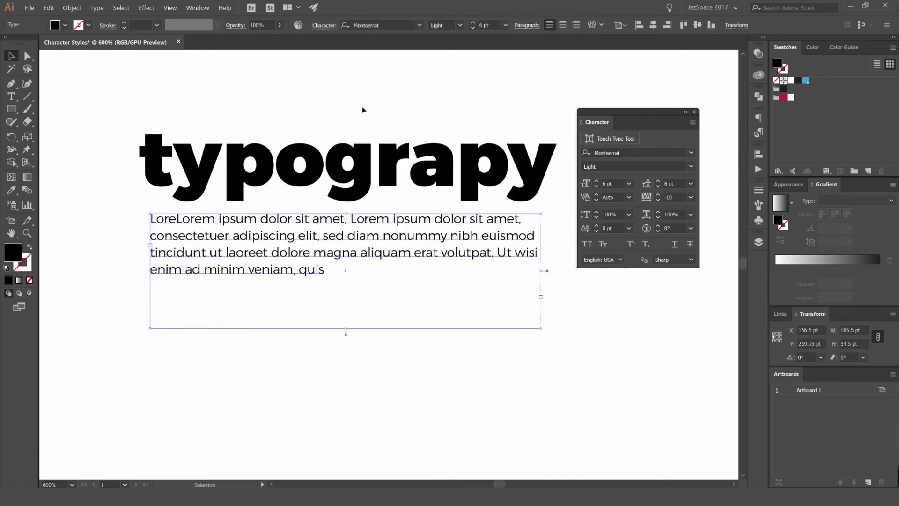
pyautogui.click(363, 109)
pyautogui.click(385, 239)
pyautogui.click(320, 174)
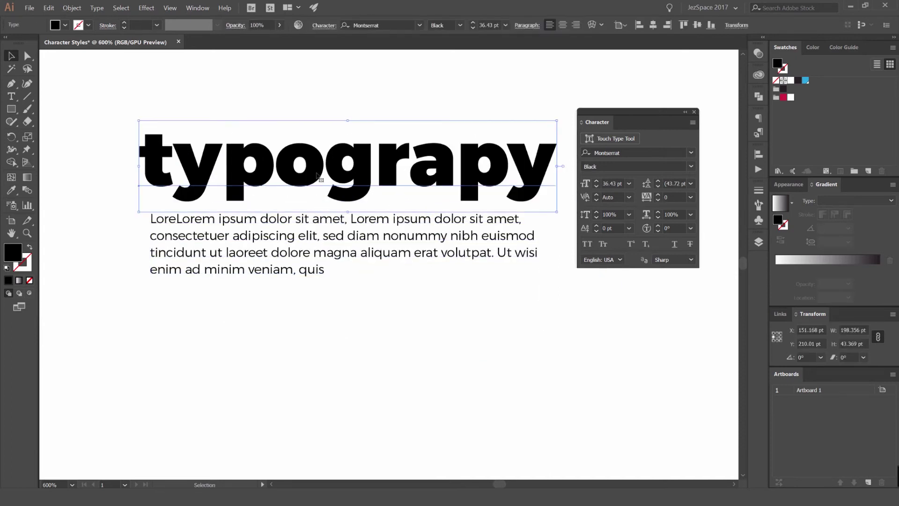
pyautogui.click(387, 99)
pyautogui.scroll(1, 295, 216)
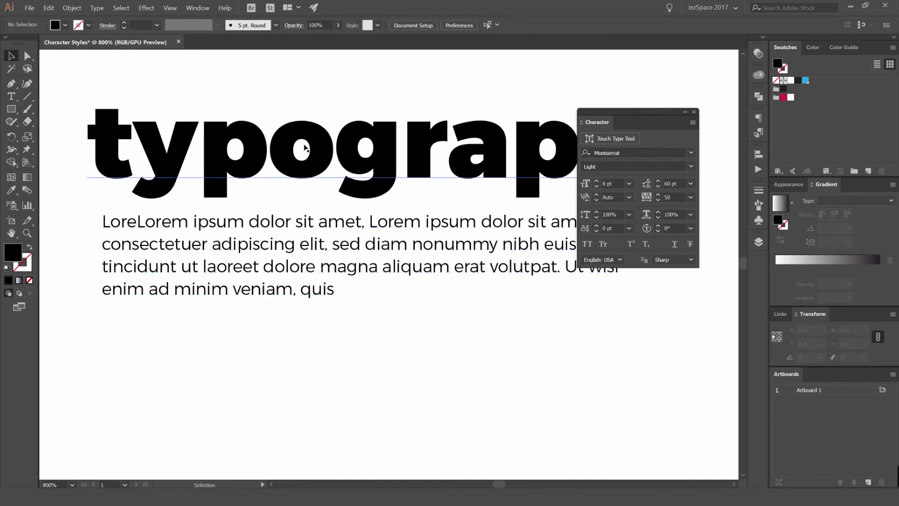
pyautogui.scroll(-2, 300, 187)
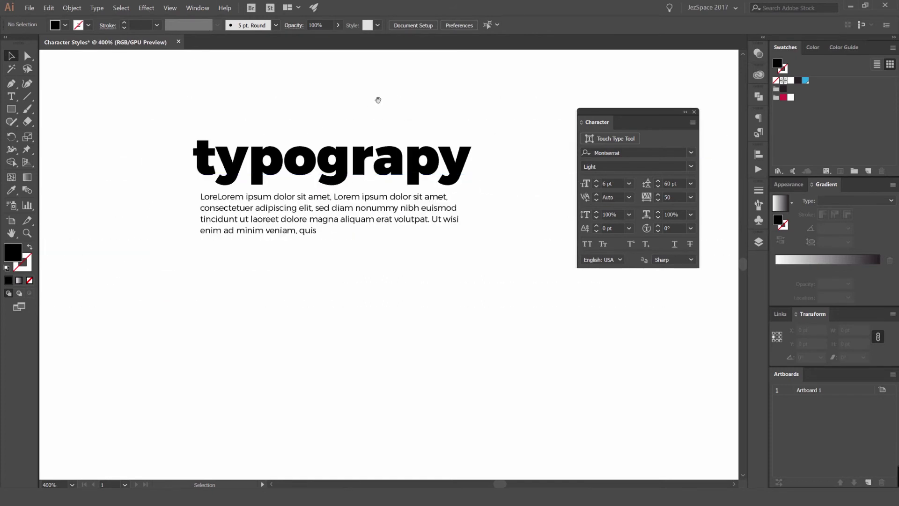
# Delete the placeholder paragraph below the word
pyautogui.click(350, 204)
pyautogui.press('Delete')
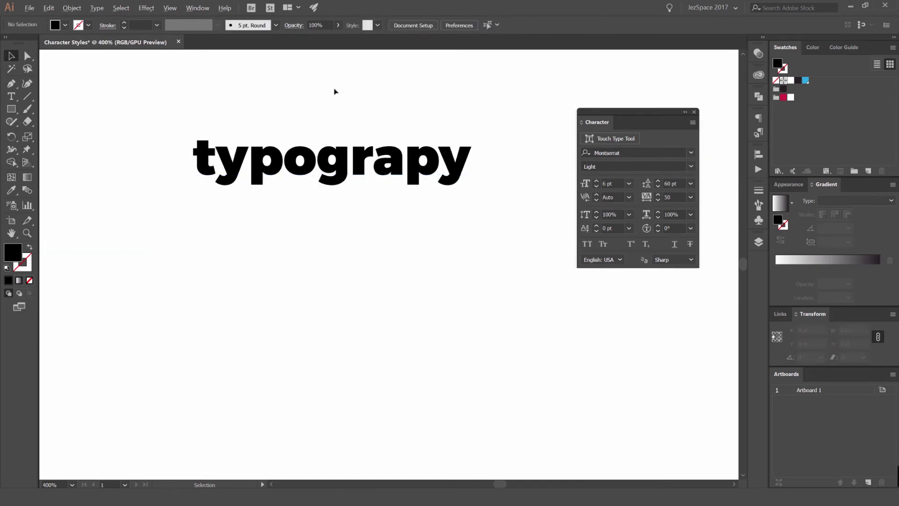
# Select the word, reset its font list filter to All Classes and limit the list to Typekit fonts
pyautogui.scroll(1, 337, 101)
pyautogui.scroll(2, 327, 123)
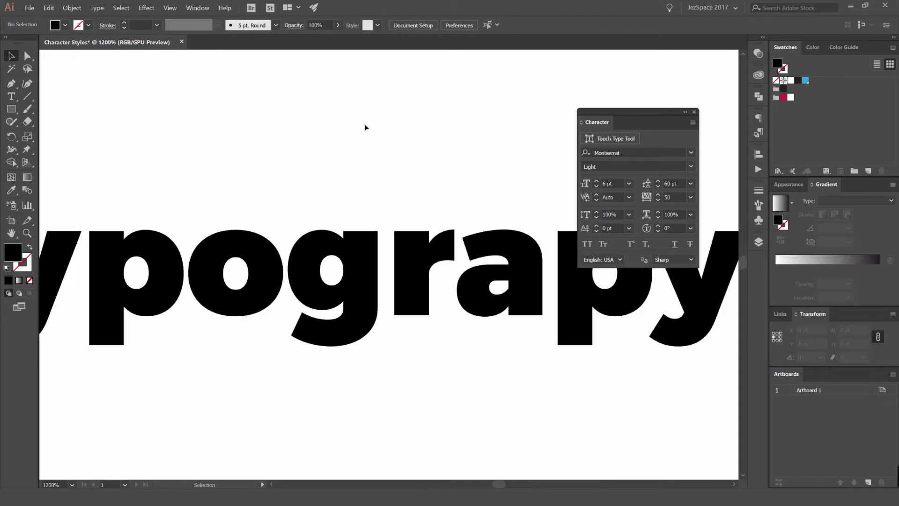
pyautogui.scroll(-1, 419, 139)
pyautogui.moveTo(461, 151); pyautogui.dragTo(415, 169)
pyautogui.scroll(-1, 422, 160)
pyautogui.click(415, 211)
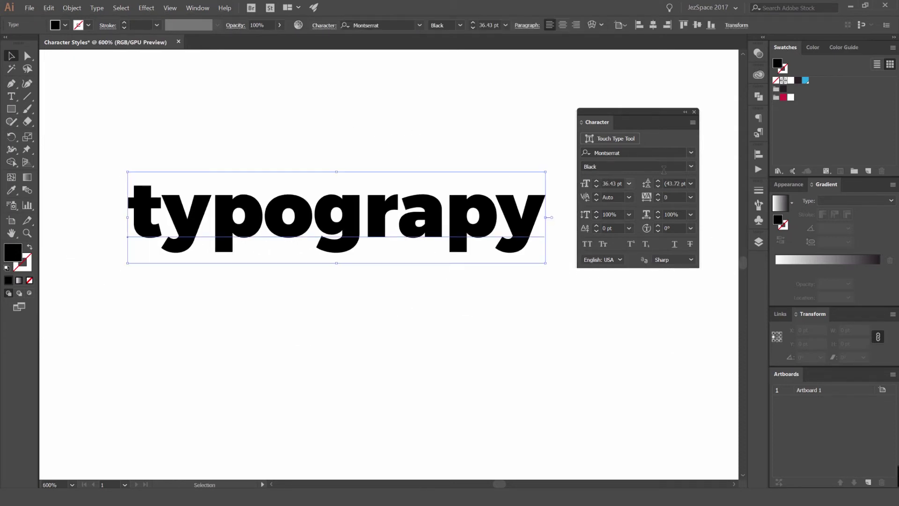
pyautogui.click(690, 153)
pyautogui.click(639, 168)
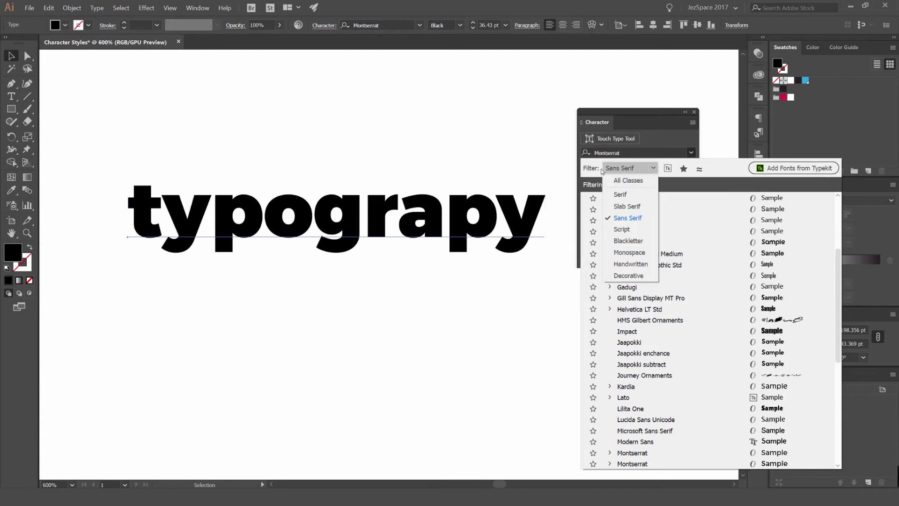
pyautogui.click(628, 180)
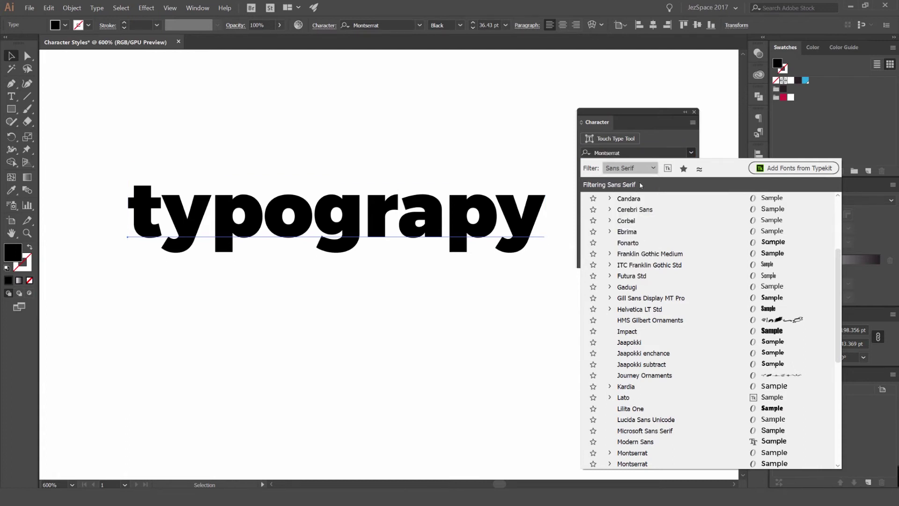
pyautogui.click(669, 171)
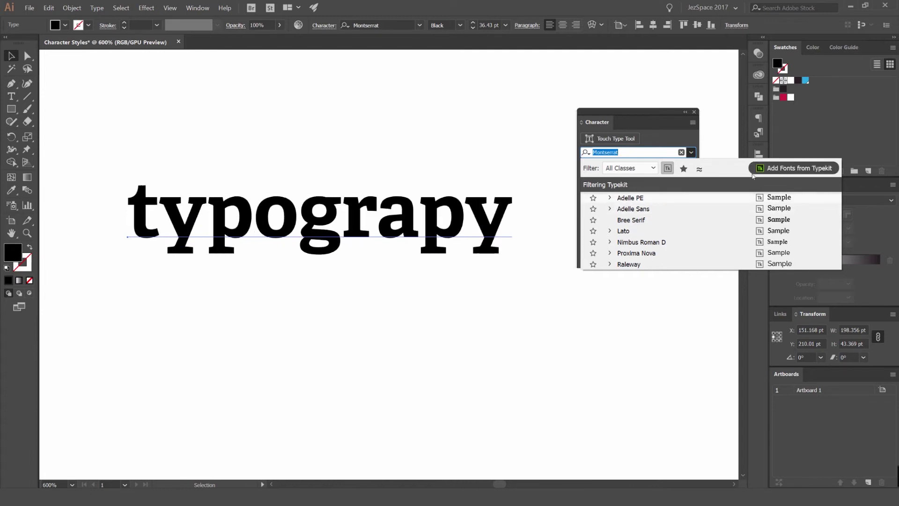
# Switch the font list from the Typekit filter to the favorites filter and clear it to list all fonts
pyautogui.click(668, 168)
pyautogui.click(684, 170)
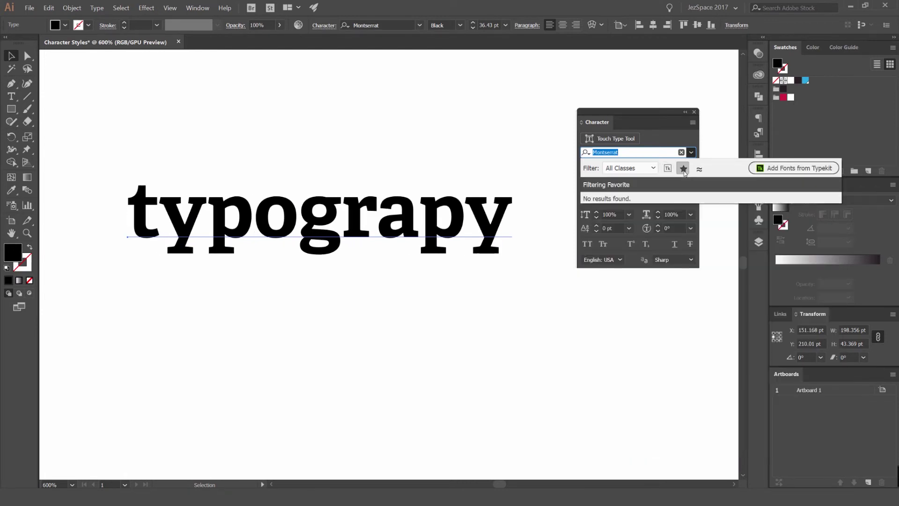
pyautogui.click(683, 168)
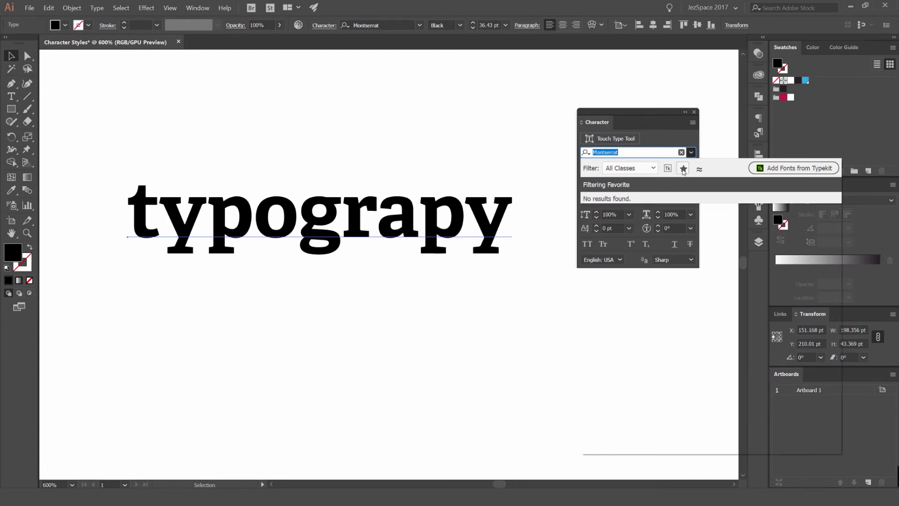
# Mark Montserrat, Wild Pitch and Bw Mitga as favorites and limit the font list to favorite fonts
pyautogui.click(593, 184)
pyautogui.click(593, 195)
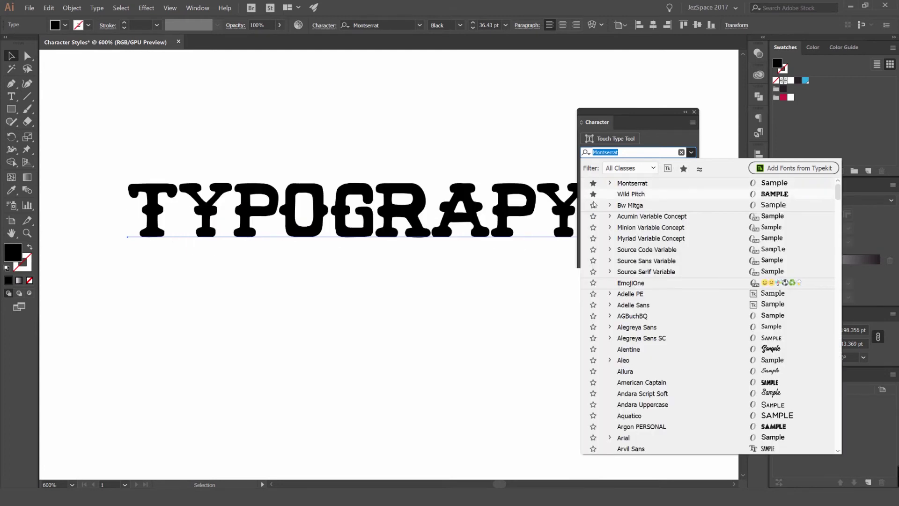
pyautogui.click(594, 205)
pyautogui.click(683, 169)
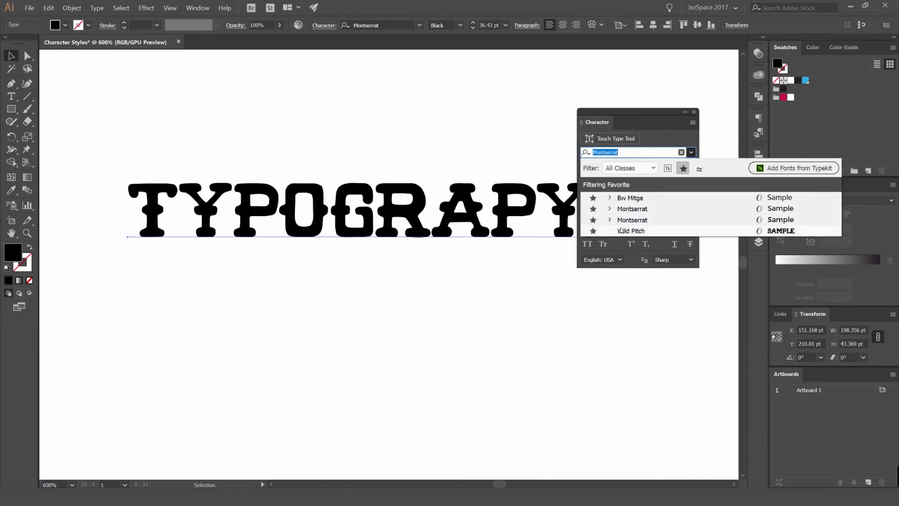
# Turn off the favorites filter, try the similar-fonts filter, clear it and close the font list
pyautogui.click(683, 168)
pyautogui.click(699, 169)
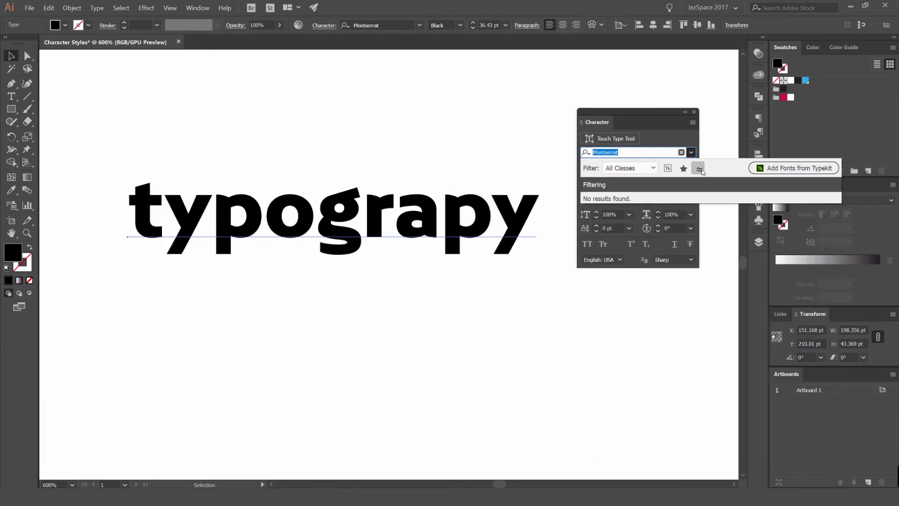
pyautogui.click(700, 169)
pyautogui.click(666, 130)
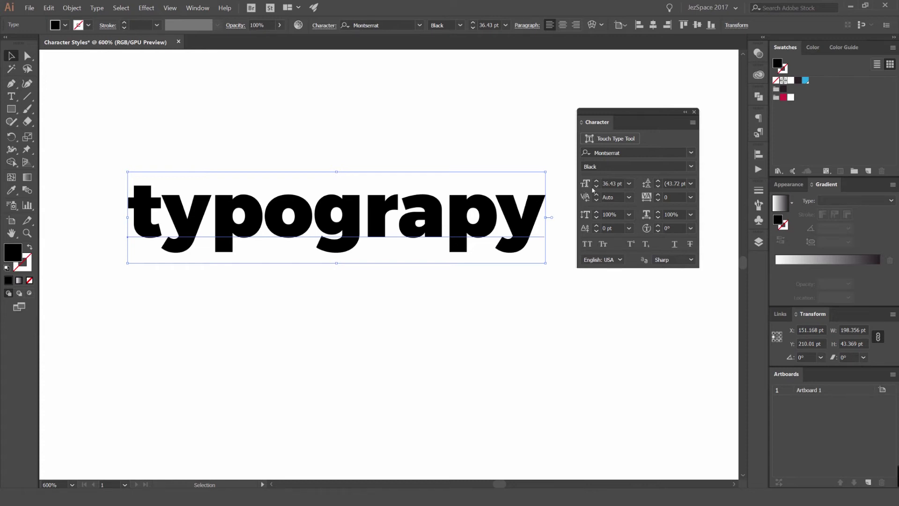
# Increase the word's type size in increments up to 100 pt
pyautogui.keyDown('alt'); pyautogui.scroll(1, 346, 192); pyautogui.keyUp('alt')
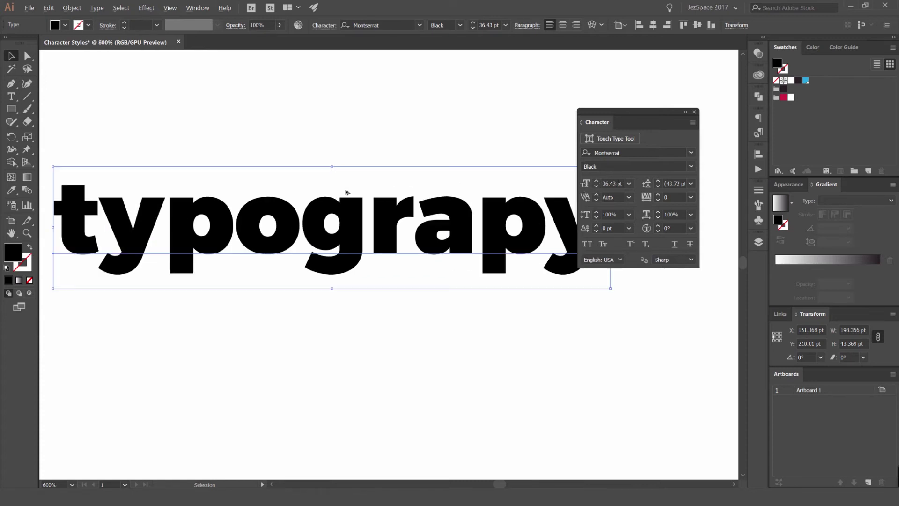
pyautogui.click(596, 182)
pyautogui.click(596, 181)
pyautogui.click(597, 181)
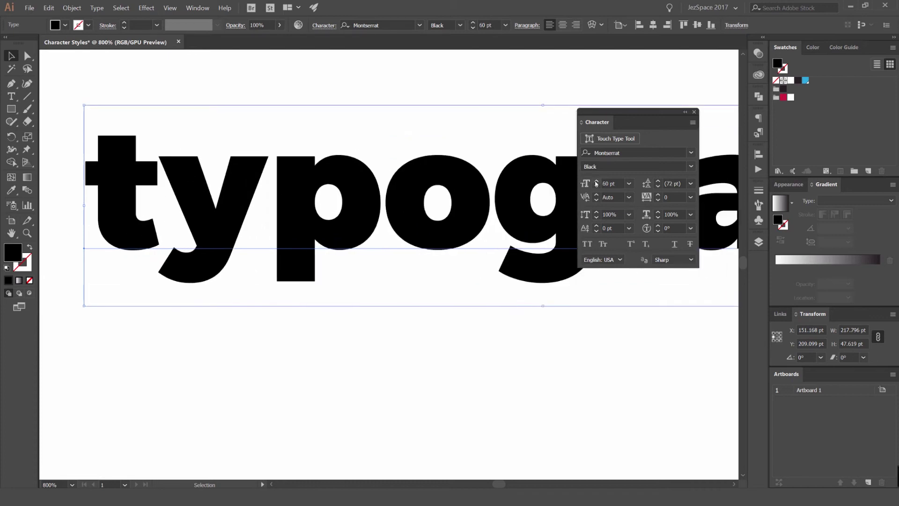
pyautogui.keyDown('shift'); pyautogui.click(596, 181); pyautogui.keyUp('shift')
pyautogui.keyDown('shift'); pyautogui.click(597, 181); pyautogui.keyUp('shift')
pyautogui.keyDown('shift'); pyautogui.click(596, 182); pyautogui.keyUp('shift')
pyautogui.keyDown('shift'); pyautogui.click(596, 182); pyautogui.keyUp('shift')
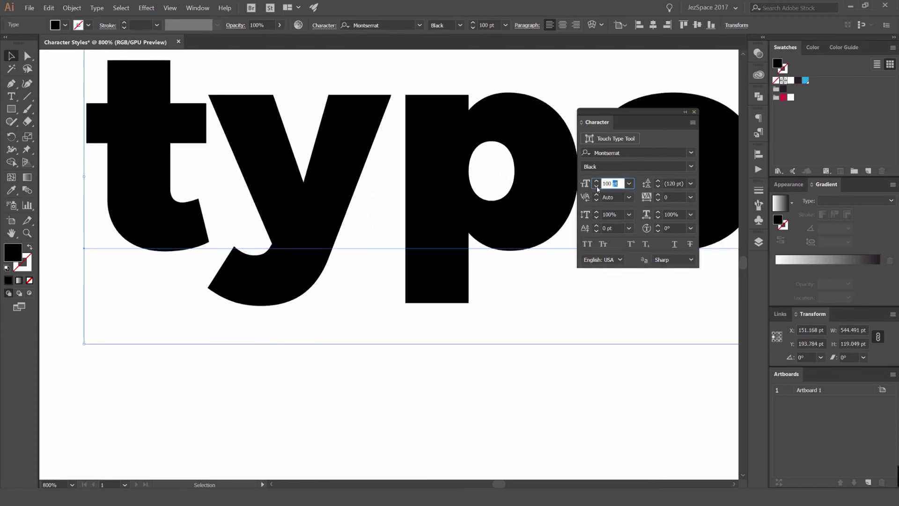
# Reduce the word's type size to 10 pt and bring it back up to 30 pt
pyautogui.moveTo(596, 186); pyautogui.dragTo(599, 188)
pyautogui.keyDown('shift'); pyautogui.click(597, 186); pyautogui.keyUp('shift')
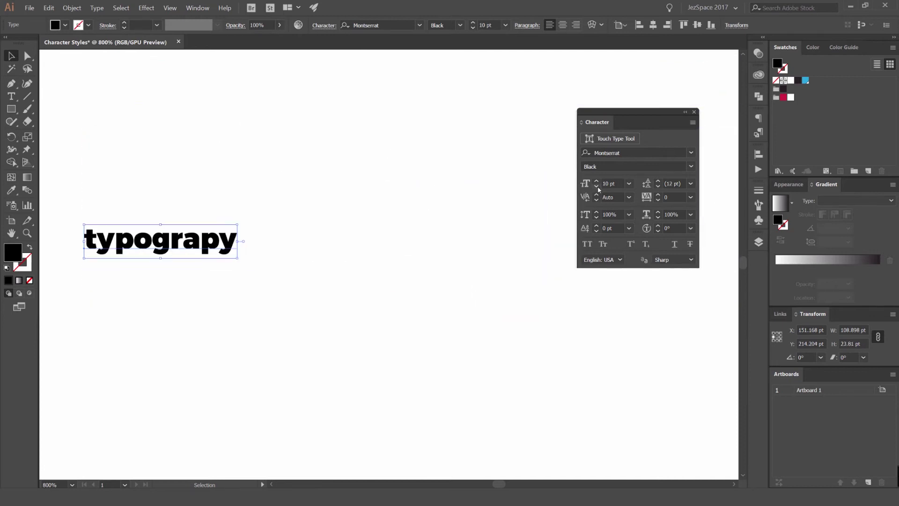
pyautogui.keyDown('shift'); pyautogui.click(596, 181); pyautogui.keyUp('shift')
pyautogui.keyDown('shift'); pyautogui.click(596, 181); pyautogui.keyUp('shift')
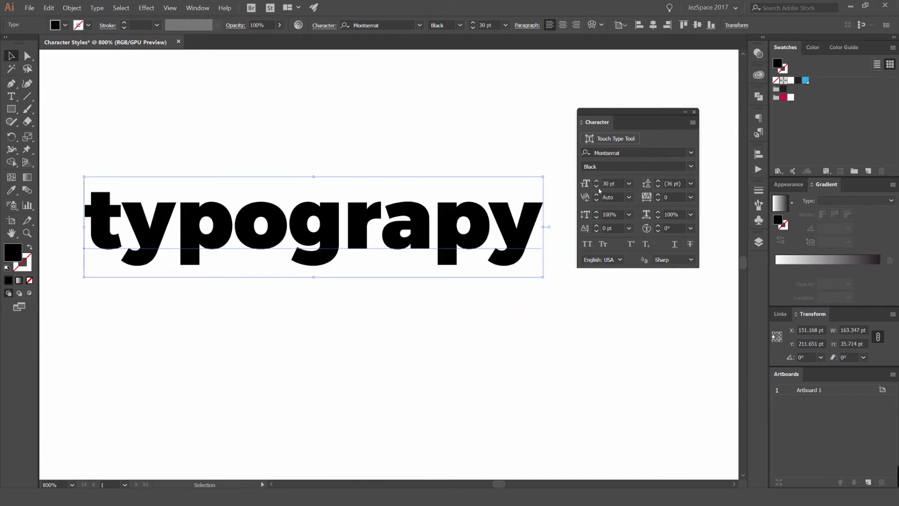
# Scale the word down by its bounding box to about 54 pt wide
pyautogui.scroll(1, 554, 172)
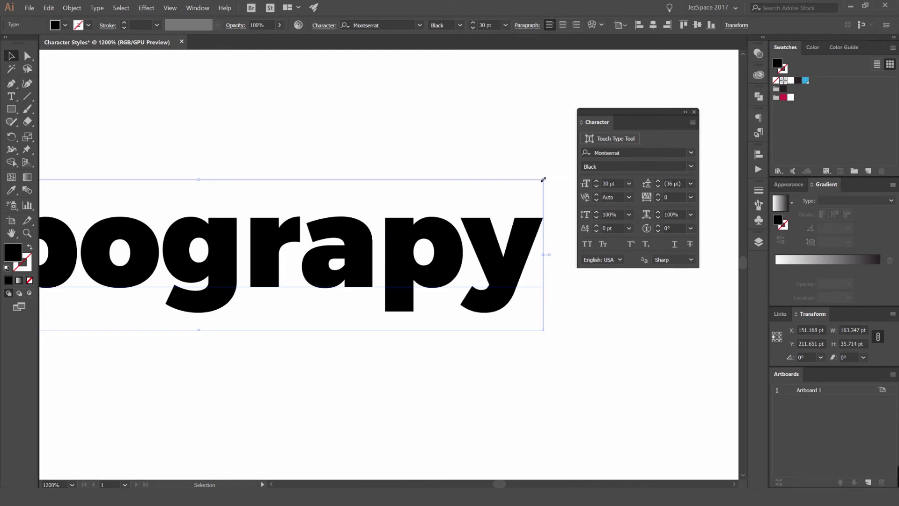
pyautogui.moveTo(541, 181); pyautogui.dragTo(196, 256)
pyautogui.scroll(-1, 345, 229)
pyautogui.moveTo(345, 229); pyautogui.dragTo(356, 246)
# Raise the scaled word's type size in 10 pt increments and lower it back to 30 pt
pyautogui.keyDown('shift'); pyautogui.click(597, 181); pyautogui.keyUp('shift')
pyautogui.keyDown('shift'); pyautogui.click(597, 182); pyautogui.keyUp('shift')
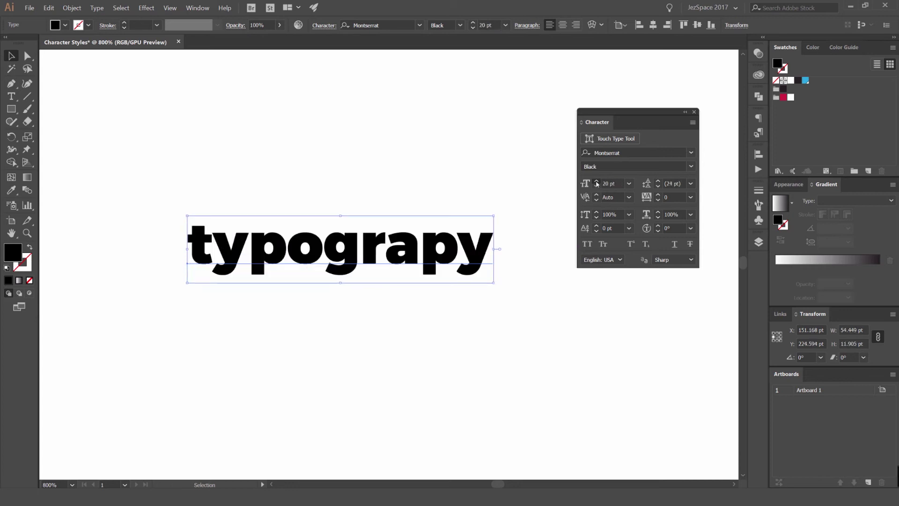
pyautogui.keyDown('shift'); pyautogui.click(597, 181); pyautogui.keyUp('shift')
pyautogui.keyDown('shift'); pyautogui.click(596, 181); pyautogui.keyUp('shift')
pyautogui.keyDown('shift'); pyautogui.click(596, 181); pyautogui.keyUp('shift')
pyautogui.keyDown('shift'); pyautogui.click(596, 186); pyautogui.keyUp('shift')
pyautogui.keyDown('shift'); pyautogui.click(596, 186); pyautogui.keyUp('shift')
pyautogui.keyDown('shift'); pyautogui.click(596, 186); pyautogui.keyUp('shift')
# Set the word's leading to a fixed 36 pt and move the Character panel clear of the word
pyautogui.scroll(10, 594, 185)
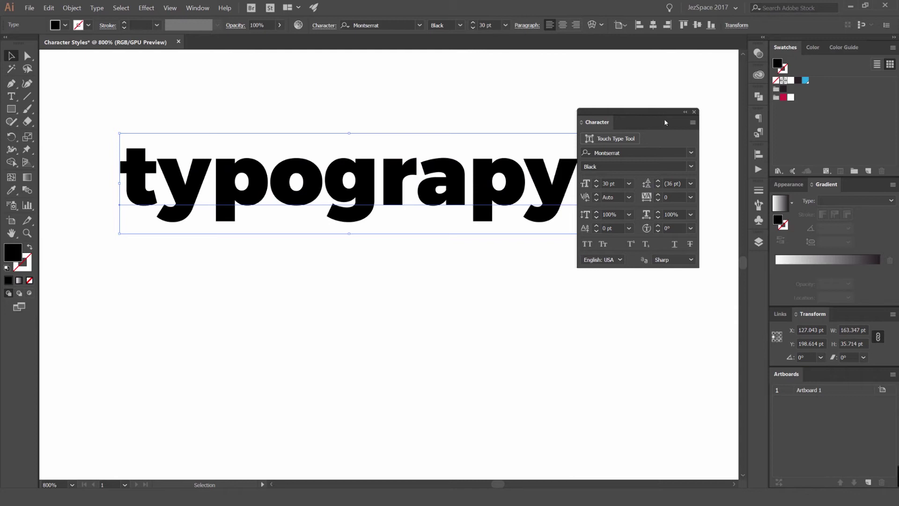
pyautogui.press('Tab')
pyautogui.moveTo(642, 112); pyautogui.dragTo(667, 109)
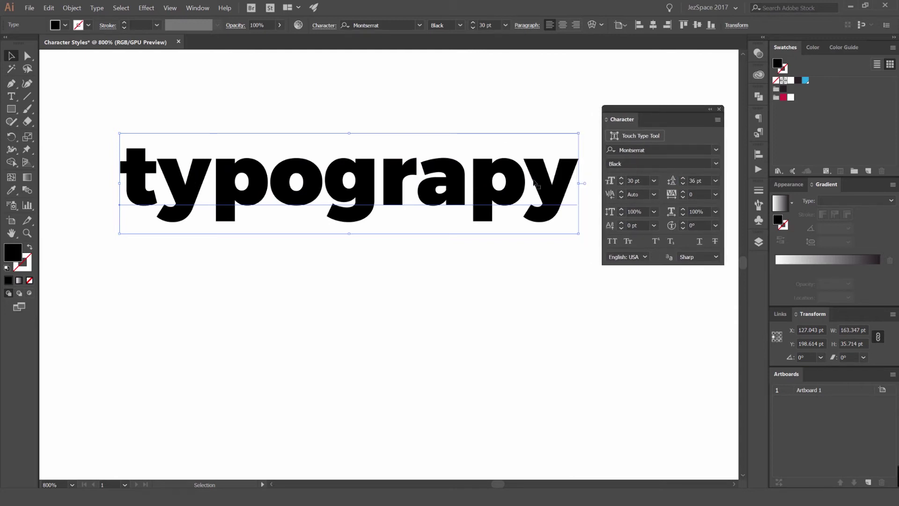
# Add a second line reading "jsdkjahkdash" below the word, finish editing and select the whole text object
pyautogui.doubleClick(559, 185)
pyautogui.scroll(-1, 564, 191)
pyautogui.click(564, 191)
pyautogui.press('Return')
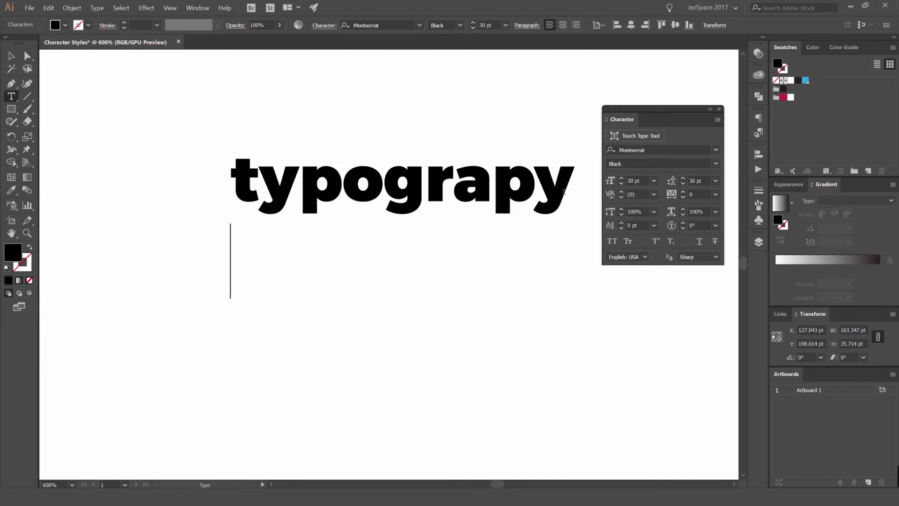
pyautogui.write('jsdkjahkdash')
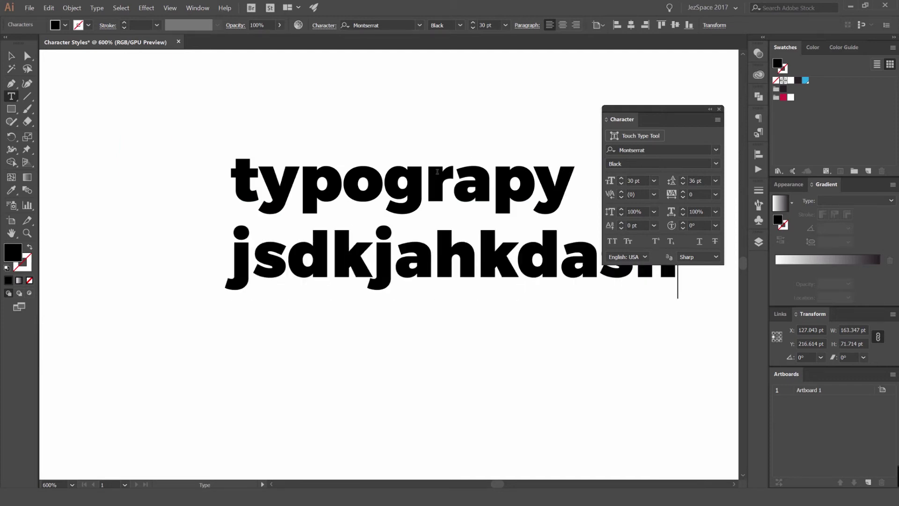
pyautogui.hotkey('ctrl', 'a')
pyautogui.click(441, 193)
pyautogui.click(12, 56)
pyautogui.click(391, 129)
pyautogui.click(421, 181)
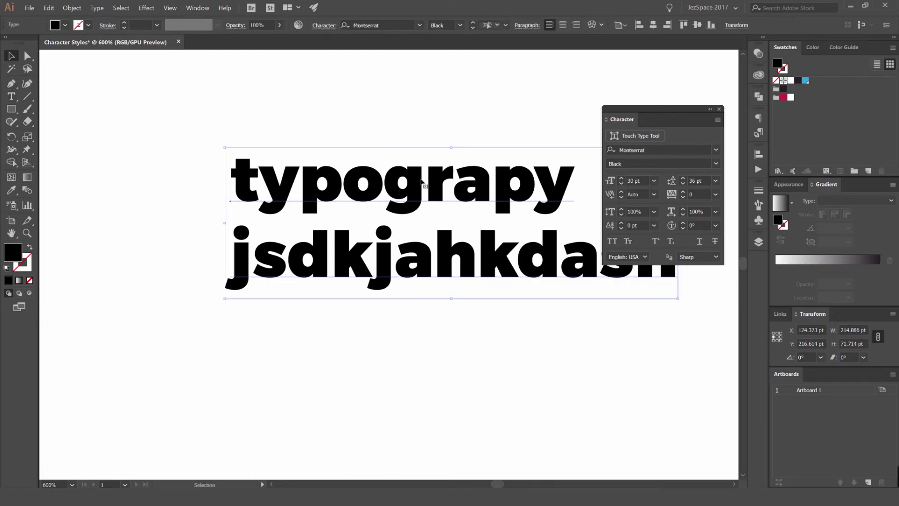
# Increase the leading of the two-line text to 70 pt
pyautogui.keyDown('shift'); pyautogui.click(683, 178); pyautogui.keyUp('shift')
pyautogui.keyDown('shift'); pyautogui.click(684, 178); pyautogui.keyUp('shift')
pyautogui.keyDown('shift'); pyautogui.click(684, 178); pyautogui.keyUp('shift')
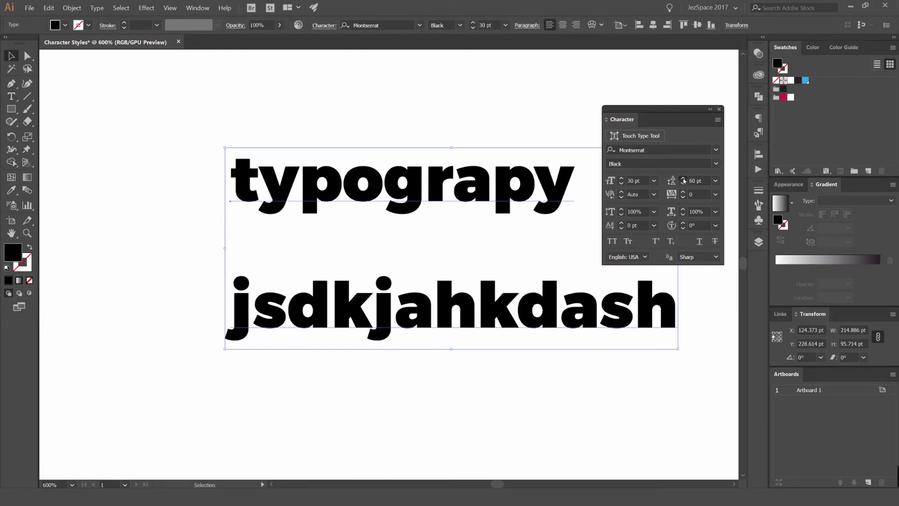
pyautogui.keyDown('shift'); pyautogui.click(683, 178); pyautogui.keyUp('shift')
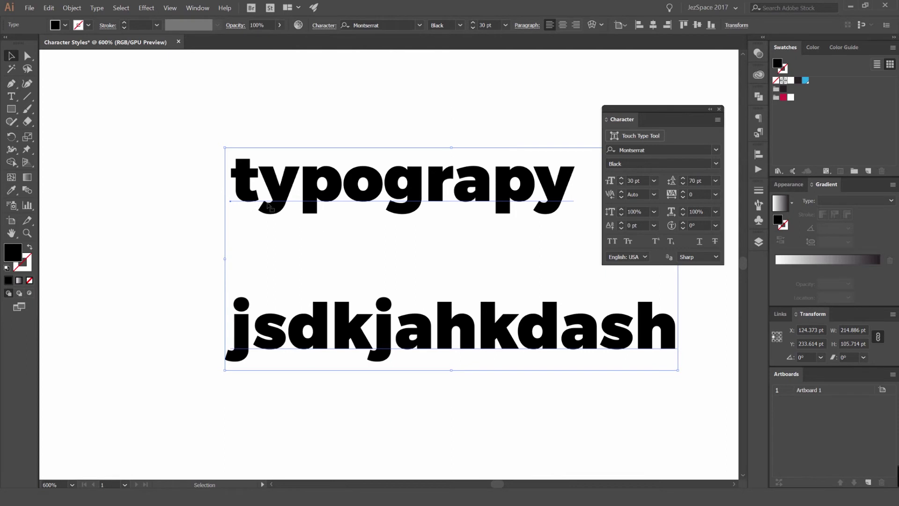
# Inspect the gap between the two baselines and reduce the leading to 10 pt
pyautogui.scroll(4, 281, 236)
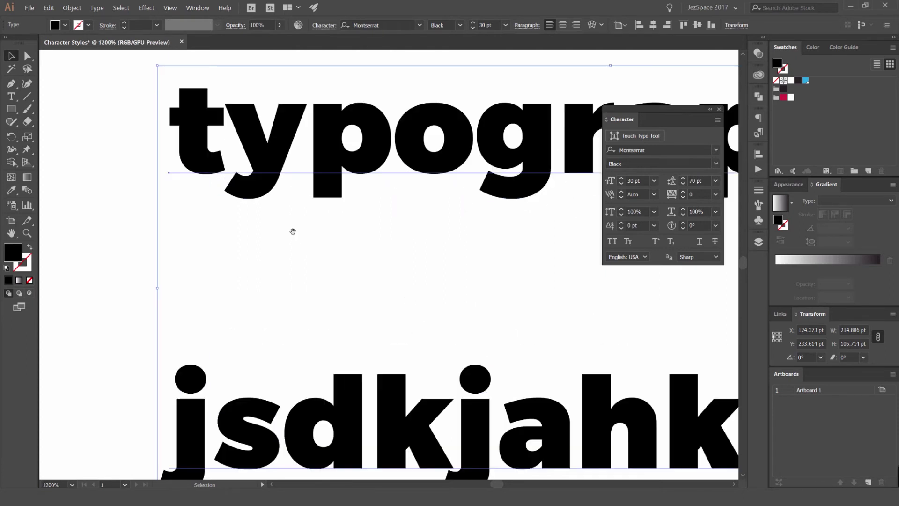
pyautogui.scroll(-2, 252, 126)
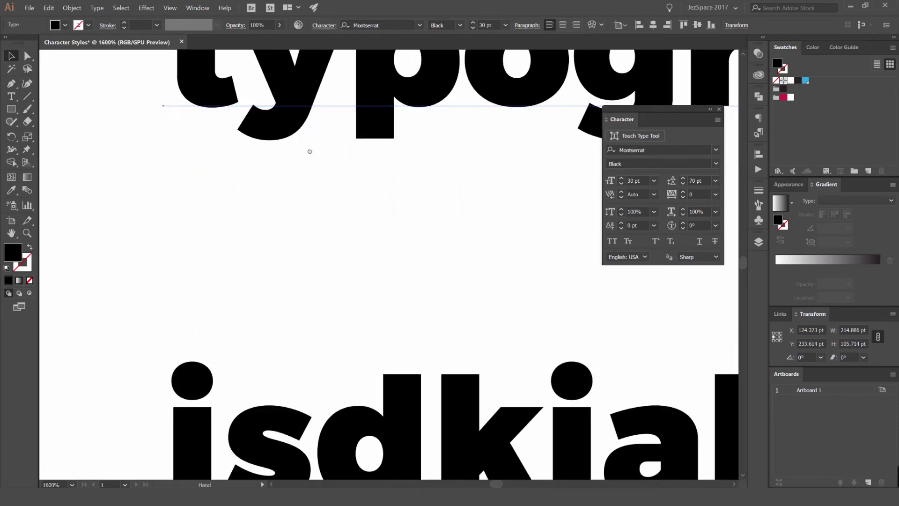
pyautogui.scroll(1, 297, 404)
pyautogui.scroll(-2, 297, 412)
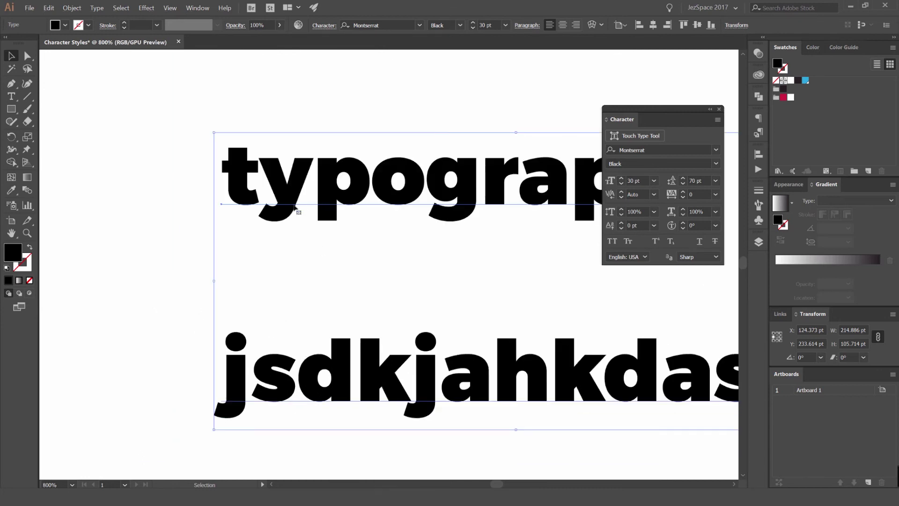
pyautogui.scroll(-1, 424, 156)
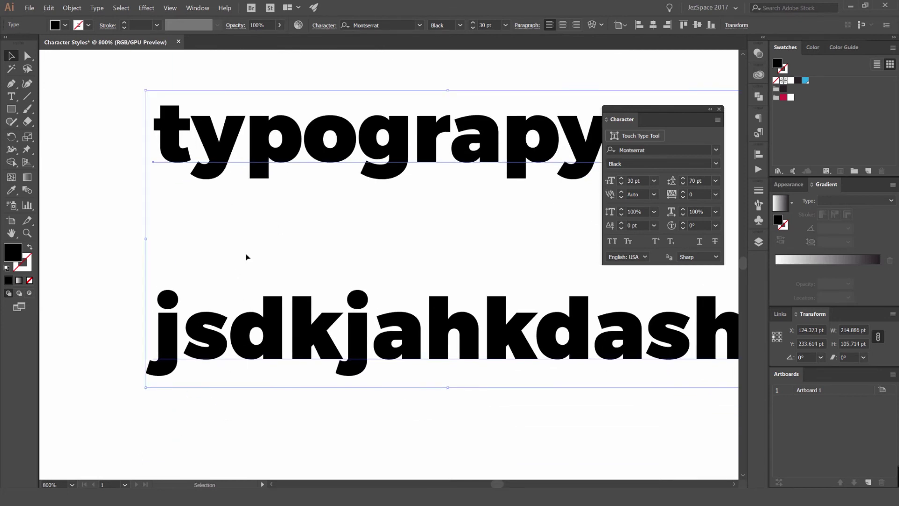
pyautogui.click(683, 178)
pyautogui.click(683, 183)
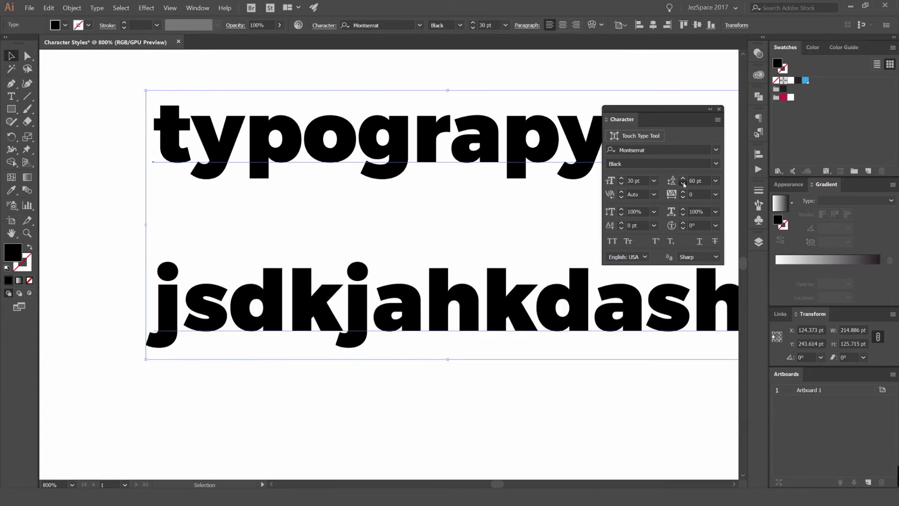
pyautogui.click(684, 184)
pyautogui.click(684, 184)
pyautogui.click(684, 184)
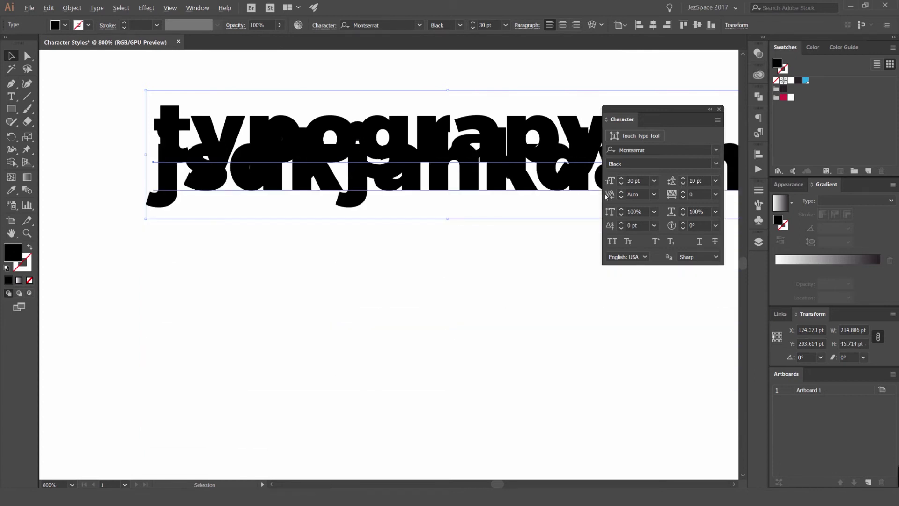
# Bring the leading of the two-line text back up to 40 pt
pyautogui.hotkey('ctrl', '-')
pyautogui.click(683, 179)
pyautogui.click(683, 179)
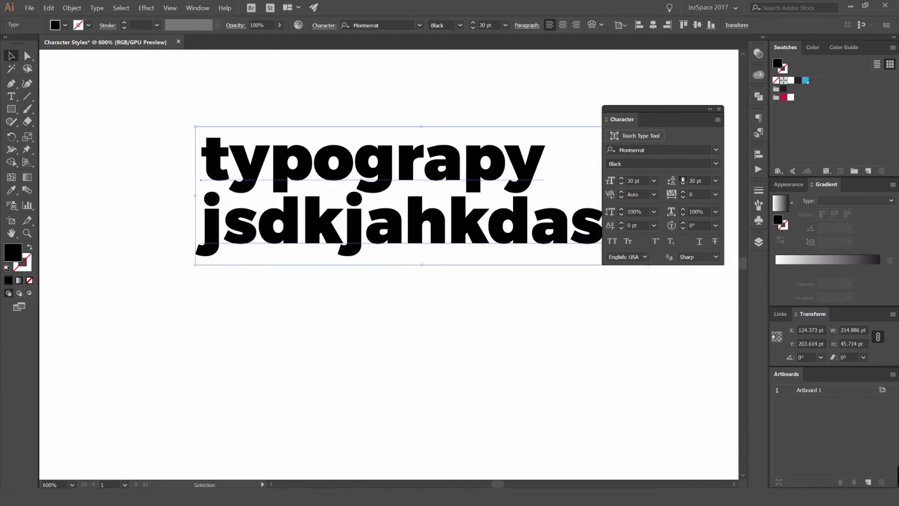
pyautogui.click(683, 179)
pyautogui.click(683, 178)
pyautogui.click(683, 184)
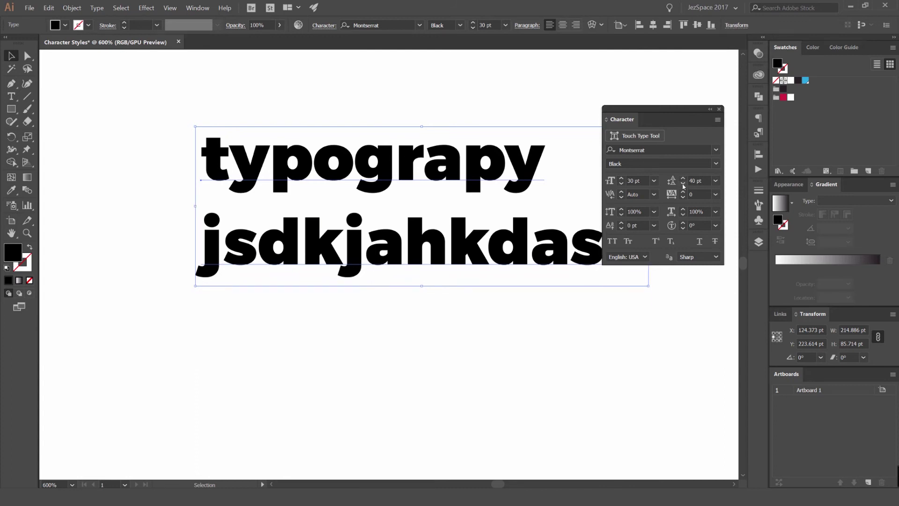
# Shift the text slightly to the left, delete its second line and reselect the remaining word
pyautogui.moveTo(504, 237); pyautogui.dragTo(482, 237)
pyautogui.press('t')
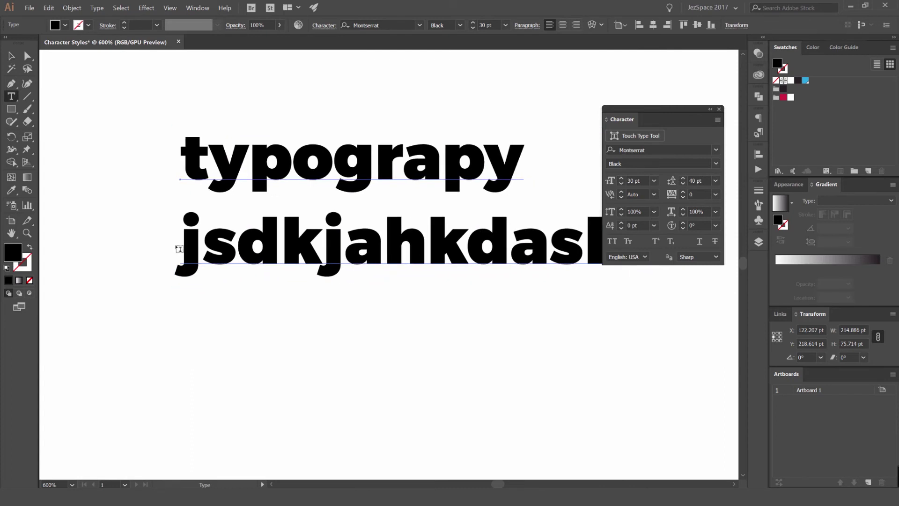
pyautogui.moveTo(167, 247); pyautogui.dragTo(238, 248)
pyautogui.hotkey('ctrl', 'z')
pyautogui.press('BackSpace')
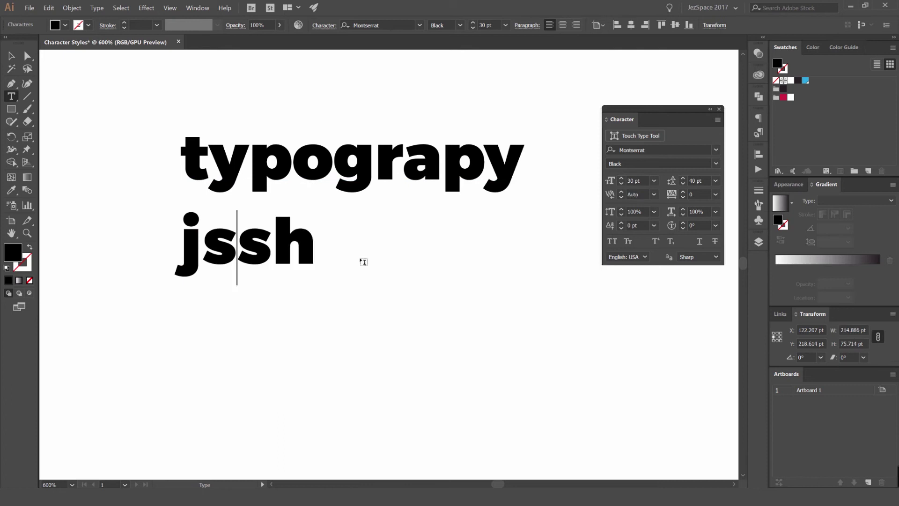
pyautogui.moveTo(330, 239); pyautogui.dragTo(150, 228)
pyautogui.hotkey('ctrl', 'z')
pyautogui.moveTo(317, 248); pyautogui.dragTo(135, 228)
pyautogui.press('BackSpace')
pyautogui.press('BackSpace')
pyautogui.click(11, 56)
pyautogui.scroll(1, 265, 107)
pyautogui.moveTo(331, 119); pyautogui.dragTo(290, 156)
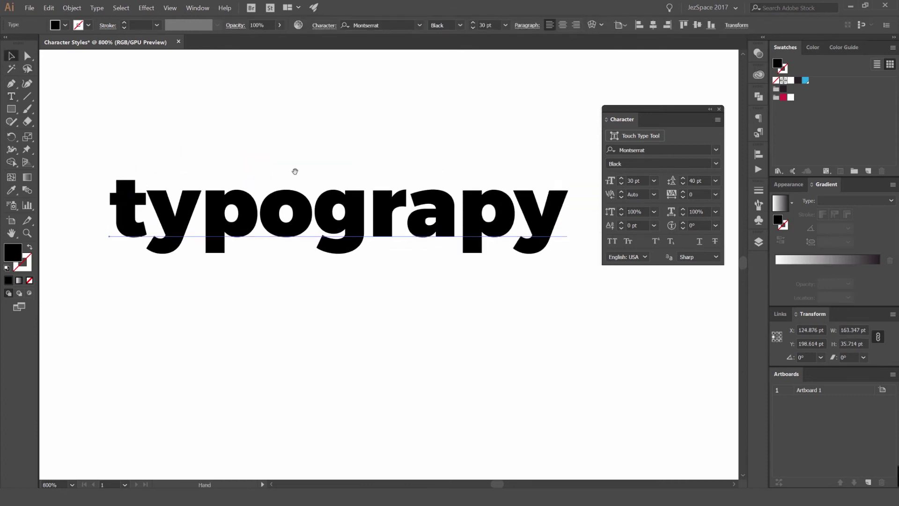
pyautogui.click(327, 110)
pyautogui.click(325, 196)
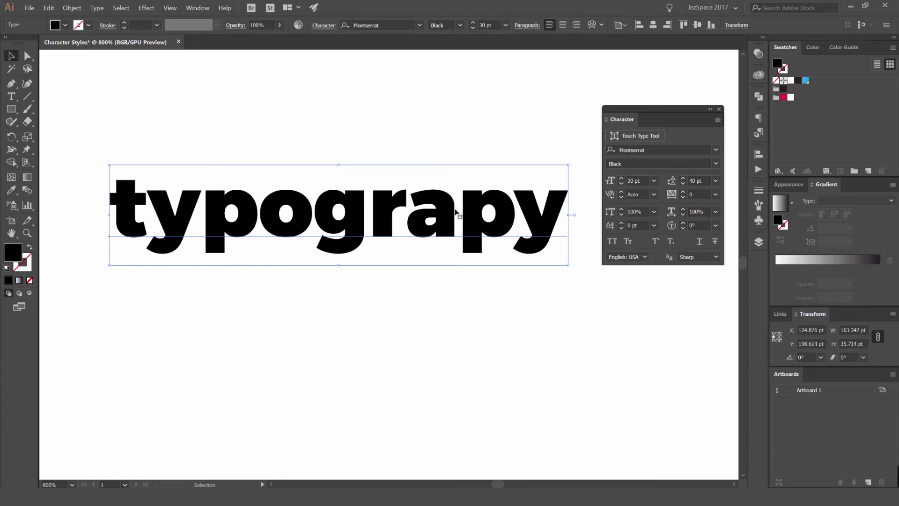
# Place the text cursor between the "a" and the last "p" of the word and widen the kerning there to 40
pyautogui.doubleClick(406, 218)
pyautogui.moveTo(509, 211); pyautogui.dragTo(481, 212)
pyautogui.press('Left')
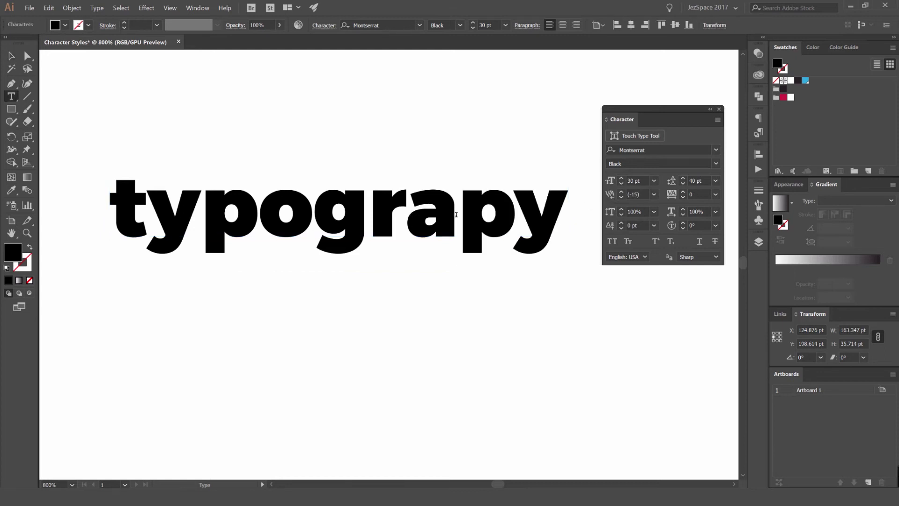
pyautogui.scroll(1, 451, 210)
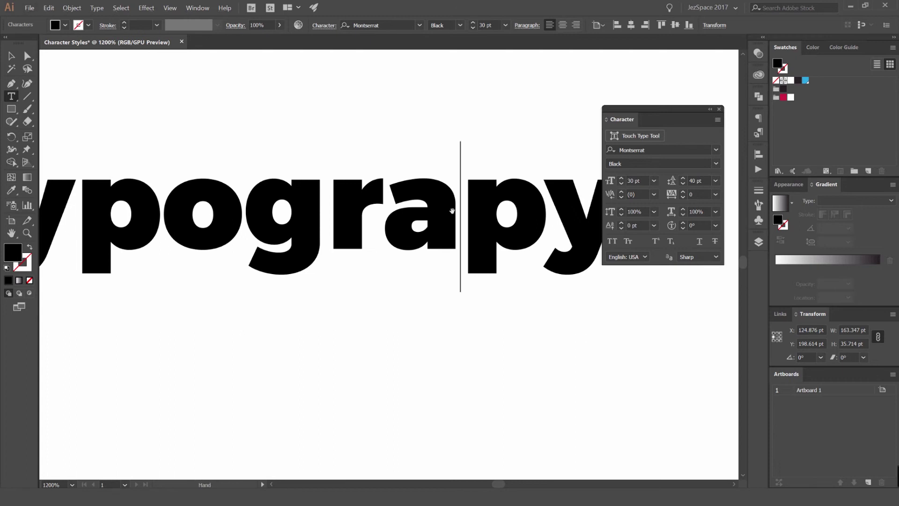
pyautogui.hotkey('alt', 'Right')
pyautogui.hotkey('alt', 'Right')
pyautogui.hotkey('alt', 'Right')
pyautogui.hotkey('alt', 'Right')
pyautogui.hotkey('alt', 'Right')
pyautogui.hotkey('alt', 'Right')
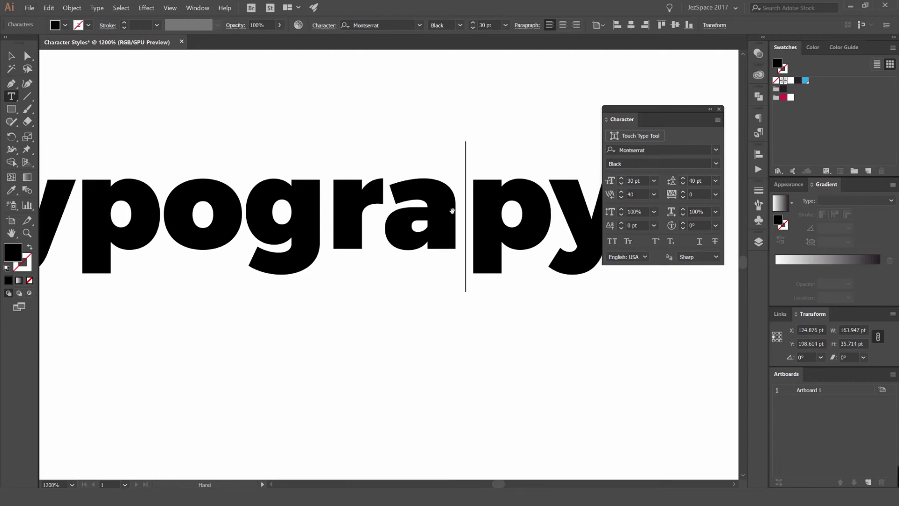
# Widen the kerning between the "a" and the last "p" to 160 and move the Character panel clear of the word
pyautogui.hotkey('alt', 'Right')
pyautogui.hotkey('alt', 'Right')
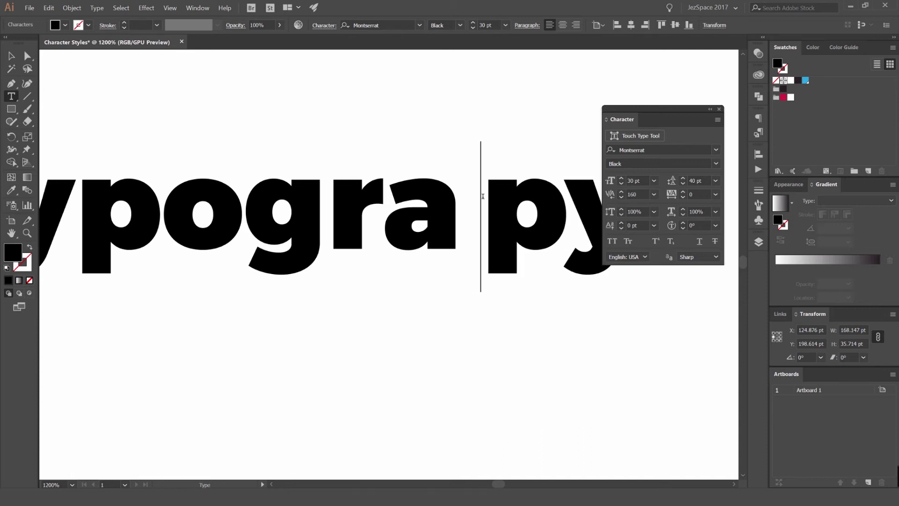
pyautogui.moveTo(663, 109); pyautogui.dragTo(720, 112)
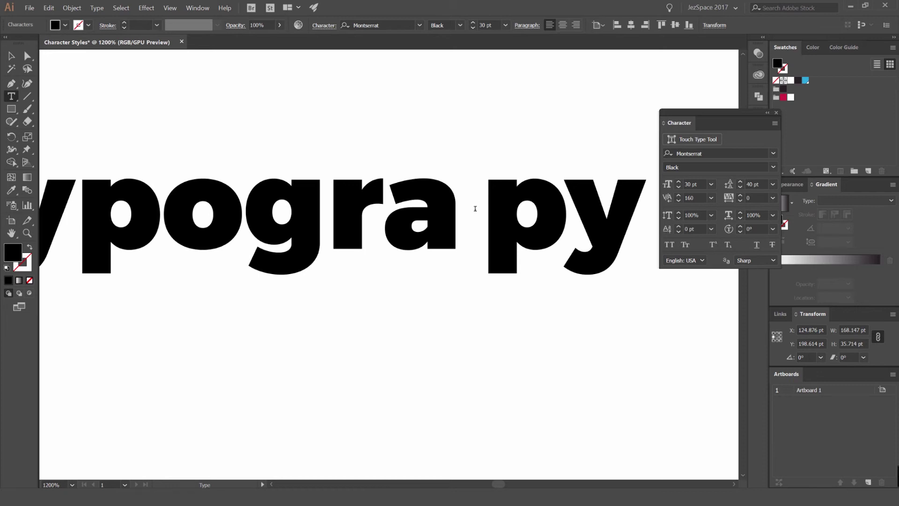
# Select the last three letters, "apy", and tighten their tracking to -120
pyautogui.scroll(-1, 528, 219)
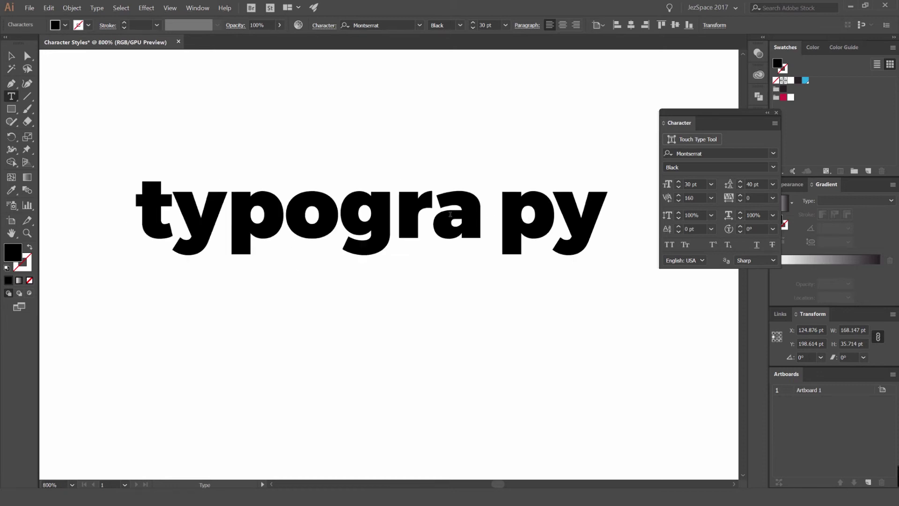
pyautogui.moveTo(475, 213); pyautogui.dragTo(598, 205)
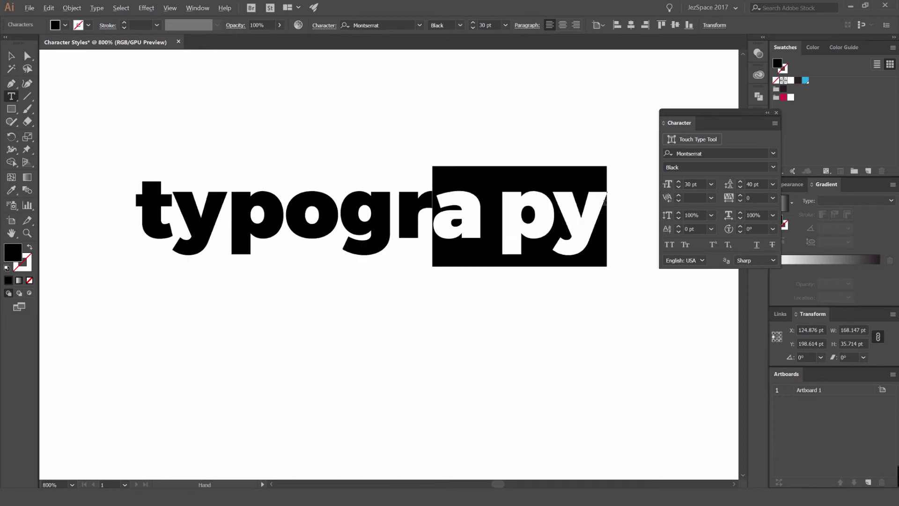
pyautogui.hotkey('alt', 'Left')
pyautogui.hotkey('alt', 'Left')
pyautogui.hotkey('alt', 'Left')
pyautogui.hotkey('alt', 'Left')
pyautogui.hotkey('alt', 'Left')
pyautogui.hotkey('alt', 'Left')
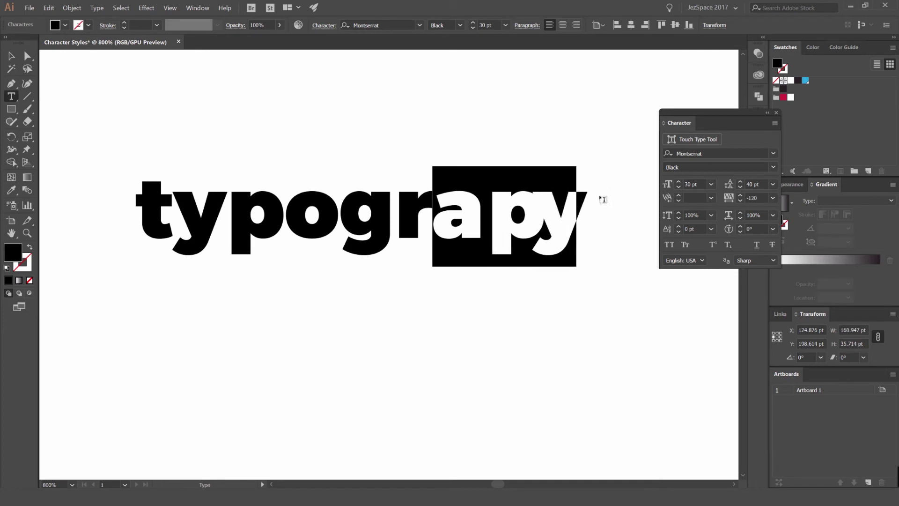
# Reselect the letters "apy" and tighten their tracking further to -200
pyautogui.moveTo(496, 204); pyautogui.dragTo(585, 205)
pyautogui.moveTo(469, 209); pyautogui.dragTo(595, 204)
pyautogui.hotkey('alt', 'Left')
pyautogui.hotkey('alt', 'Left')
pyautogui.hotkey('alt', 'Left')
pyautogui.hotkey('alt', 'Left')
pyautogui.hotkey('alt', 'Left')
pyautogui.hotkey('alt', 'Left')
pyautogui.hotkey('alt', 'Left')
pyautogui.hotkey('alt', 'Left')
pyautogui.hotkey('alt', 'Left')
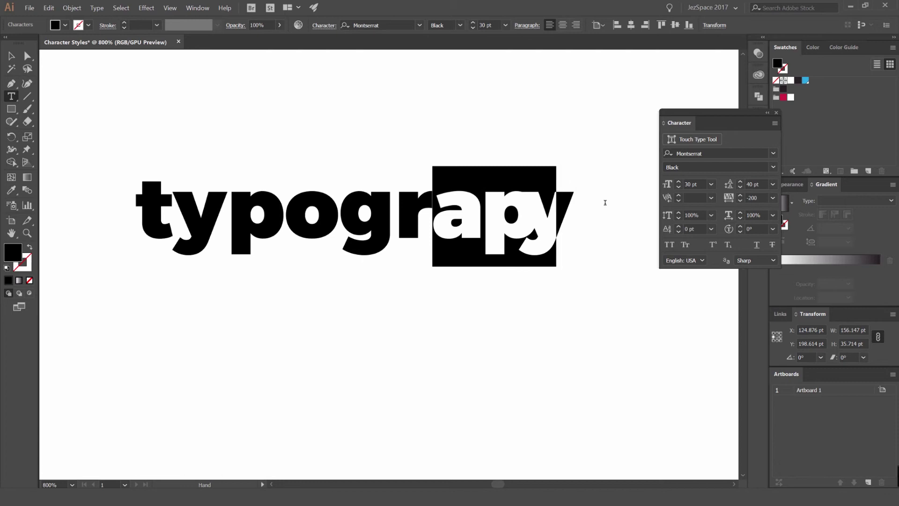
# Loosen the tracking of the selected letters "apy" to 60
pyautogui.hotkey('alt', 'Right')
pyautogui.hotkey('alt', 'Right')
pyautogui.hotkey('alt', 'Right')
pyautogui.hotkey('alt', 'Right')
pyautogui.hotkey('alt', 'Right')
pyautogui.hotkey('alt', 'Right')
pyautogui.hotkey('alt', 'Right')
pyautogui.hotkey('alt', 'Right')
pyautogui.hotkey('alt', 'Right')
pyautogui.hotkey('alt', 'Right')
pyautogui.hotkey('alt', 'Right')
pyautogui.hotkey('alt', 'Right')
pyautogui.hotkey('alt', 'Right')
pyautogui.hotkey('alt', 'Right')
pyautogui.hotkey('alt', 'Right')
pyautogui.hotkey('alt', 'Right')
pyautogui.hotkey('alt', 'Right')
pyautogui.hotkey('alt', 'Right')
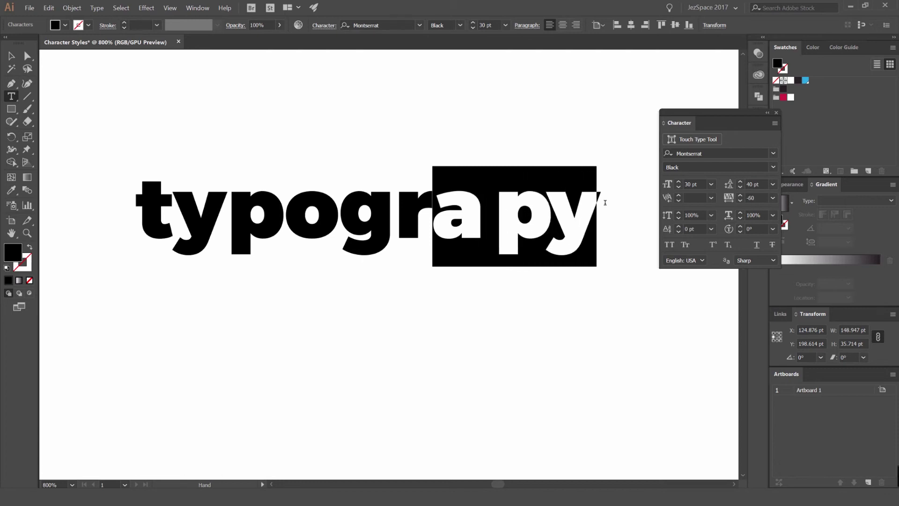
# Place the text cursor between the "a" and the last "p" and reduce the kerning there to -40
pyautogui.click(565, 210)
pyautogui.click(519, 210)
pyautogui.hotkey('alt', 'Left')
pyautogui.hotkey('alt', 'Left')
pyautogui.hotkey('alt', 'Left')
pyautogui.hotkey('alt', 'Left')
pyautogui.hotkey('alt', 'Left')
pyautogui.hotkey('alt', 'Left')
pyautogui.hotkey('alt', 'Left')
pyautogui.hotkey('alt', 'Left')
pyautogui.hotkey('alt', 'Left')
pyautogui.hotkey('alt', 'Left')
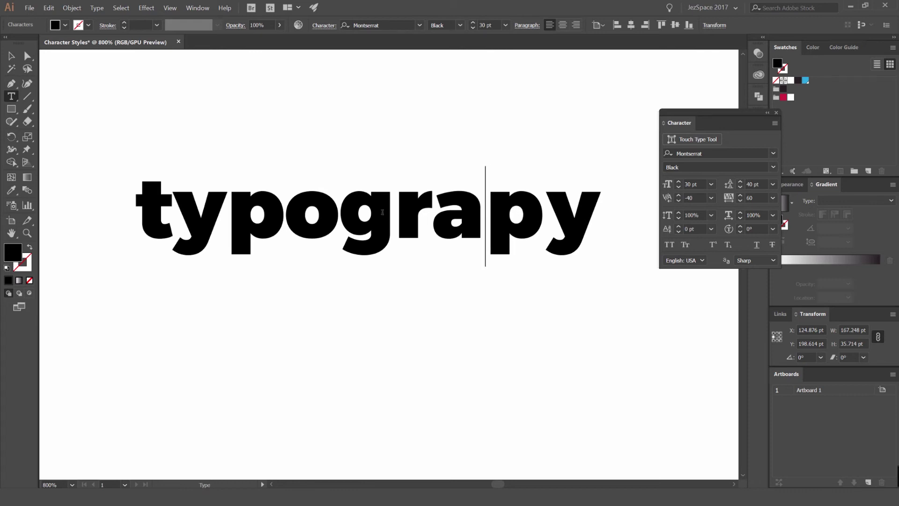
# Place the text cursor between the "g" and the "r" and widen the kerning there to 180
pyautogui.click(394, 211)
pyautogui.hotkey('alt', 'Right')
pyautogui.hotkey('alt', 'Right')
pyautogui.hotkey('alt', 'Right')
pyautogui.hotkey('alt', 'Right')
pyautogui.hotkey('alt', 'Right')
pyautogui.hotkey('alt', 'Right')
pyautogui.hotkey('alt', 'Right')
pyautogui.hotkey('alt', 'Right')
pyautogui.hotkey('alt', 'Right')
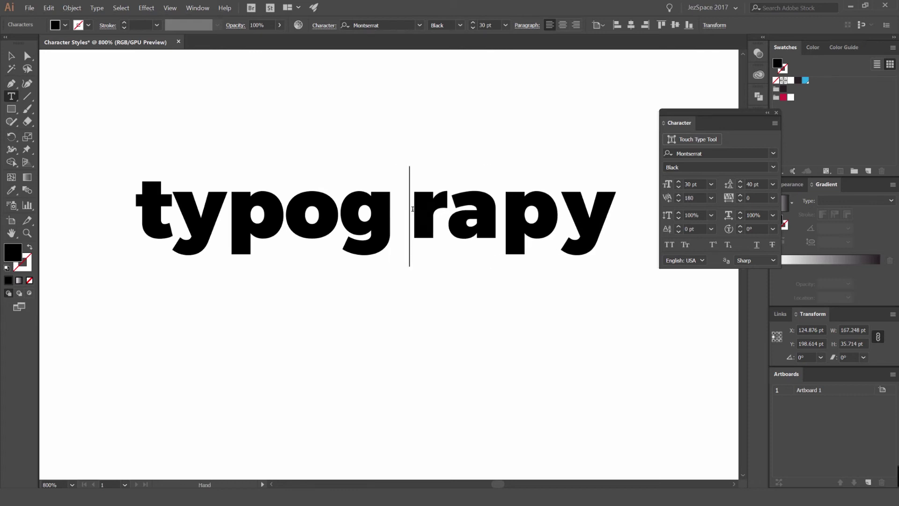
# Place the text cursor between the "o" and the "g" and widen the kerning there to 100
pyautogui.click(324, 213)
pyautogui.hotkey('alt', 'Right')
pyautogui.hotkey('alt', 'Right')
pyautogui.hotkey('alt', 'Right')
pyautogui.hotkey('alt', 'Right')
pyautogui.hotkey('alt', 'Right')
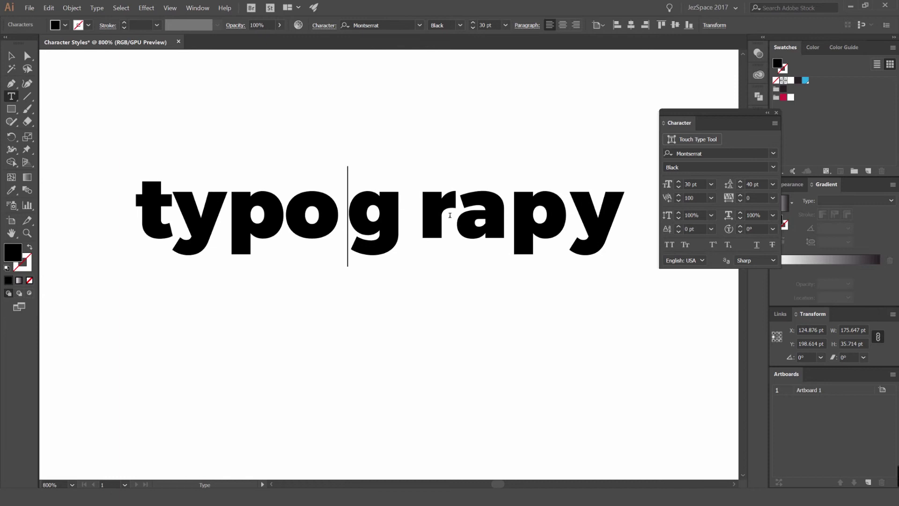
# Select all the letters of the word and reset their kerning to 0
pyautogui.press('Right')
pyautogui.press('Right')
pyautogui.hotkey('ctrl', 'a')
pyautogui.click(691, 197)
pyautogui.write('0')
pyautogui.press('Return')
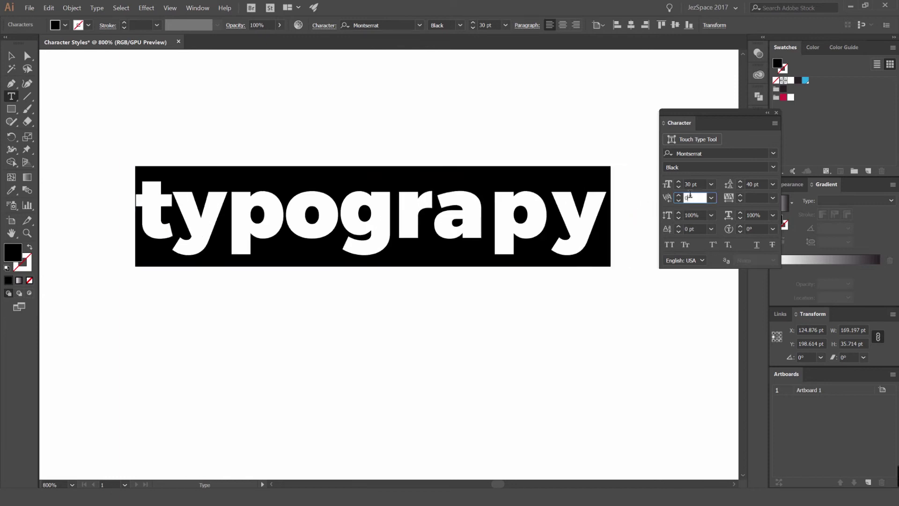
# Apply Auto kerning to the whole word and check the kerning it gives between individual letters
pyautogui.click(710, 198)
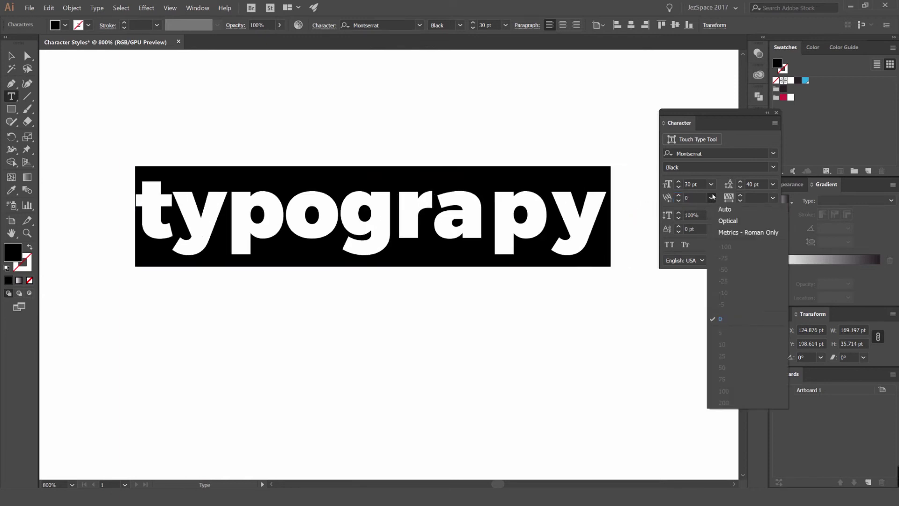
pyautogui.click(724, 209)
pyautogui.click(712, 198)
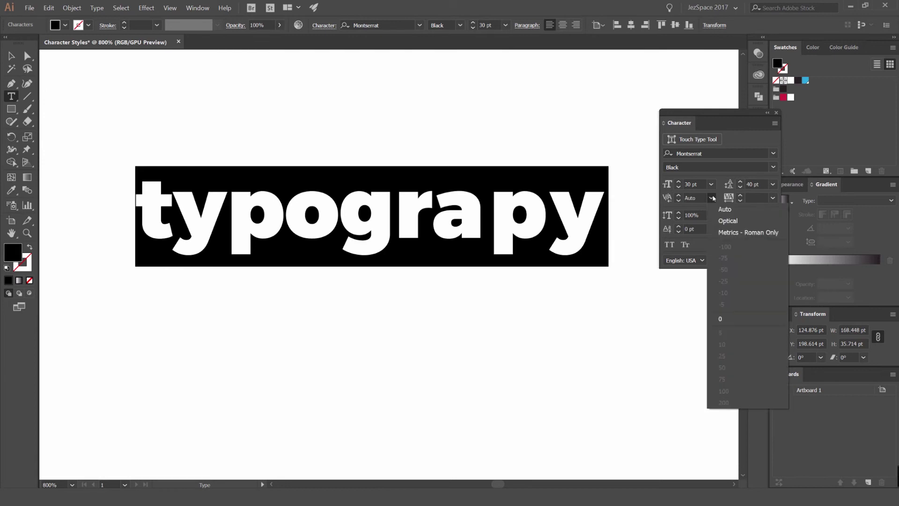
pyautogui.click(551, 213)
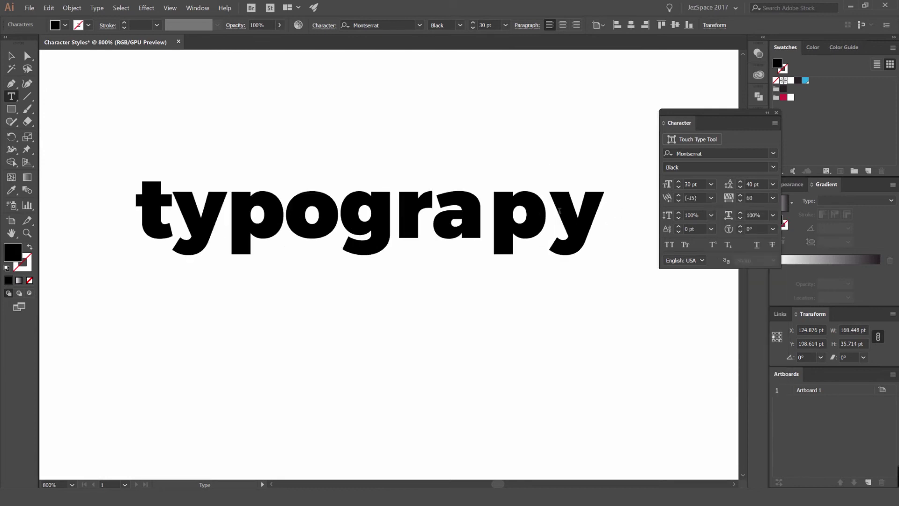
pyautogui.click(469, 210)
# Override the automatic kerning with 0 between "r" and "a" and between the last "p" and "y"
pyautogui.click(442, 211)
pyautogui.moveTo(701, 199); pyautogui.dragTo(659, 197)
pyautogui.write('0')
pyautogui.press('Return')
pyautogui.click(551, 213)
pyautogui.write('0')
pyautogui.press('Return')
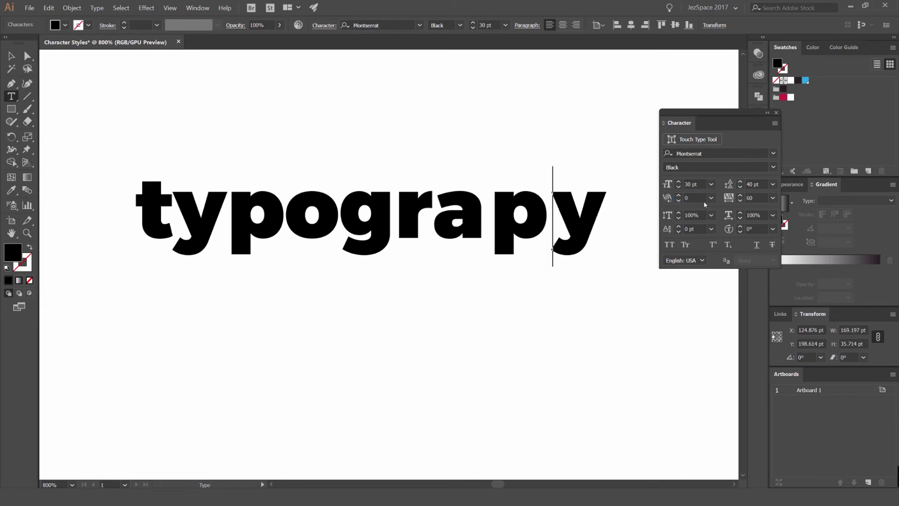
# Check the kerning between "a" and "p" and between "g" and "r", and leave text editing
pyautogui.click(489, 210)
pyautogui.click(396, 206)
pyautogui.click(489, 210)
pyautogui.press('Escape')
pyautogui.moveTo(450, 129); pyautogui.dragTo(409, 124)
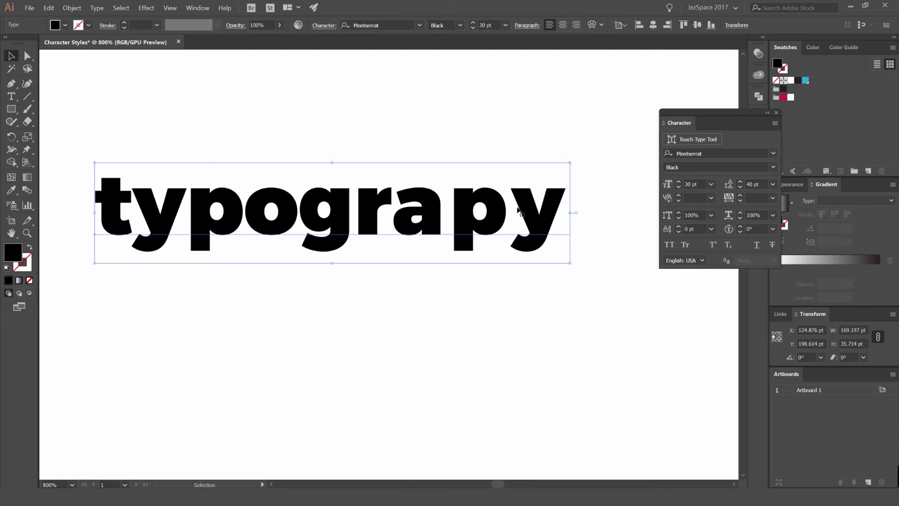
# Select the whole word's letters and vary their tracking wider and narrower, ending at 40 on the first letters
pyautogui.scroll(-2, 384, 207)
pyautogui.doubleClick(363, 212)
pyautogui.hotkey('ctrl', 'a')
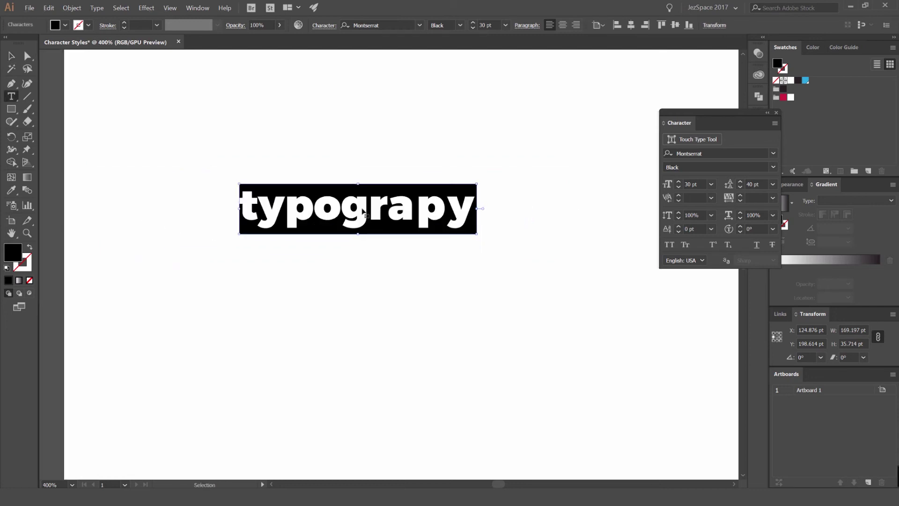
pyautogui.hotkey('alt', 'Right')
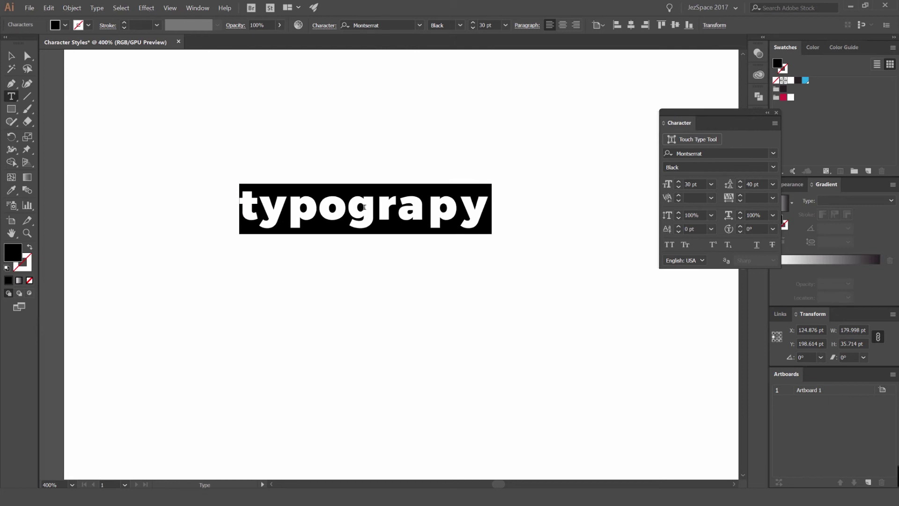
pyautogui.click(435, 207)
pyautogui.moveTo(488, 205); pyautogui.dragTo(240, 206)
pyautogui.hotkey('alt', 'Left')
pyautogui.hotkey('alt', 'Left')
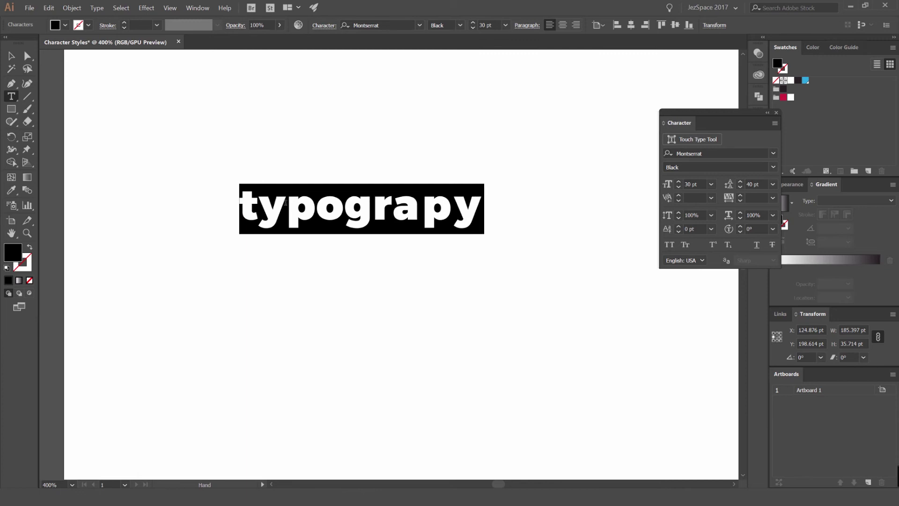
# Select the word as an object, raise its tracking to 200, bring it back down to 70 and deselect it
pyautogui.click(377, 201)
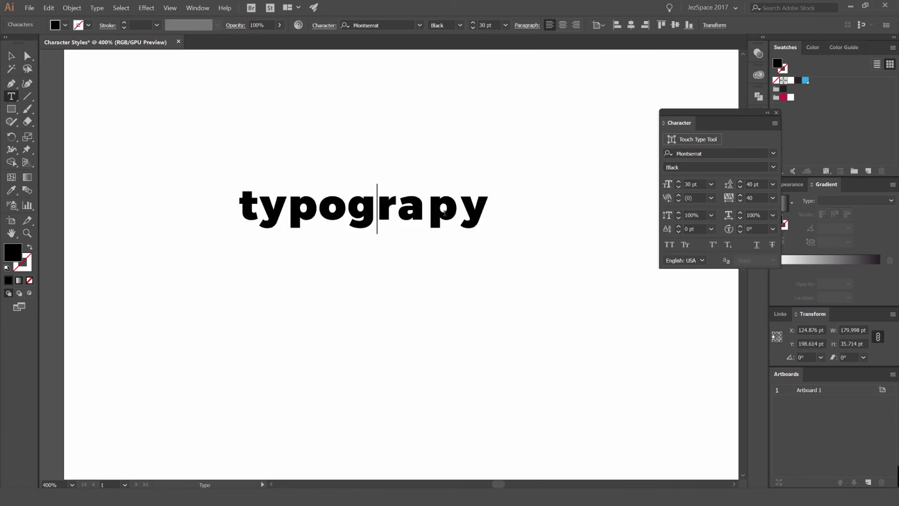
pyautogui.click(461, 202)
pyautogui.click(12, 56)
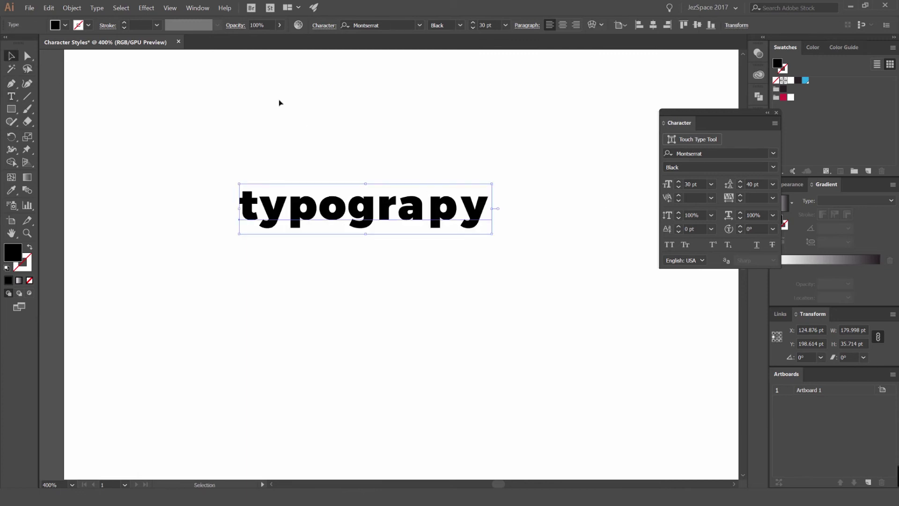
pyautogui.click(740, 196)
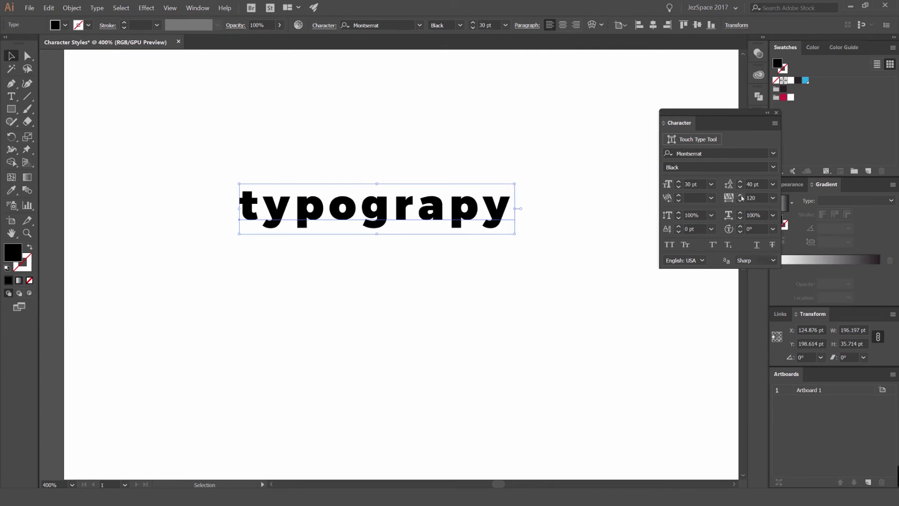
pyautogui.click(741, 196)
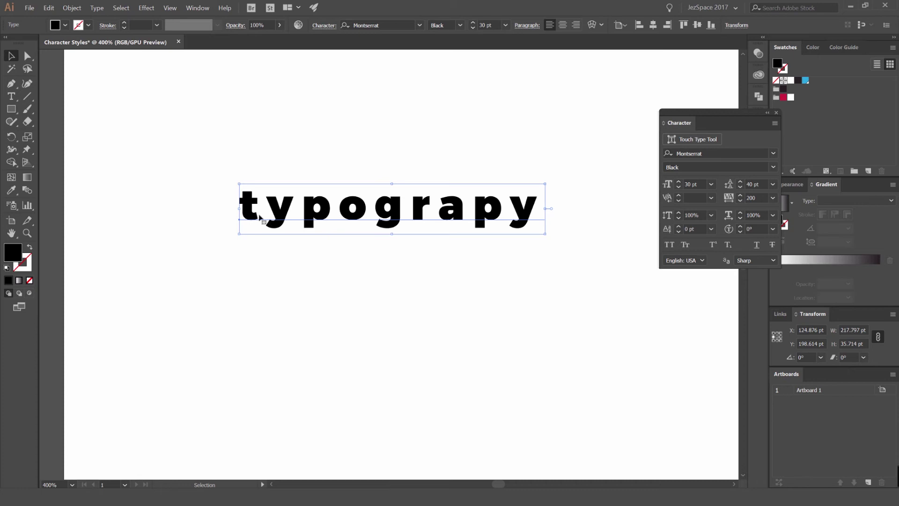
pyautogui.click(741, 201)
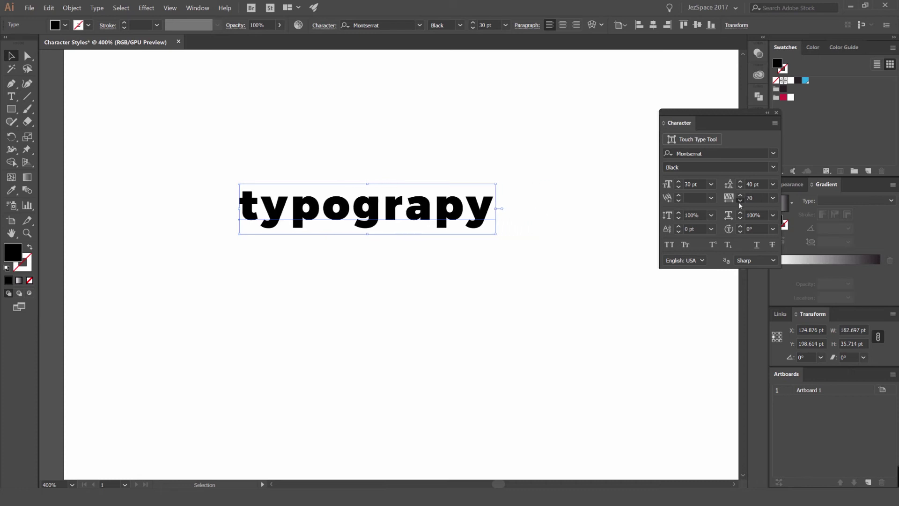
pyautogui.click(330, 164)
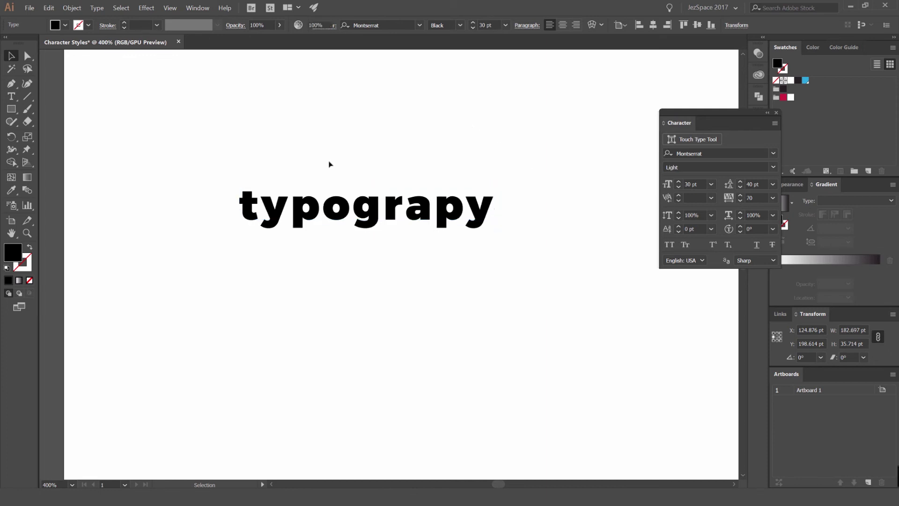
# Reselect the word and stretch it vertically to a vertical scale of 200%
pyautogui.scroll(2, 255, 211)
pyautogui.click(357, 217)
pyautogui.moveTo(497, 159); pyautogui.dragTo(379, 168)
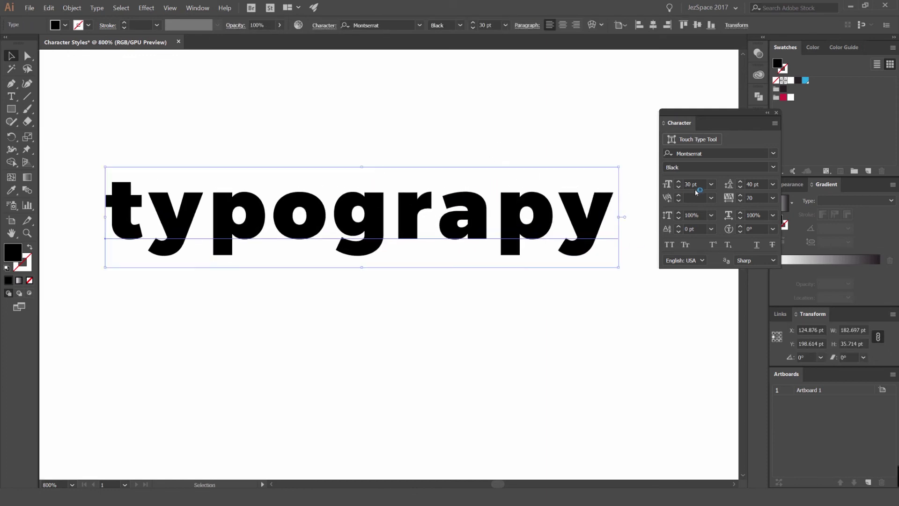
pyautogui.click(680, 213)
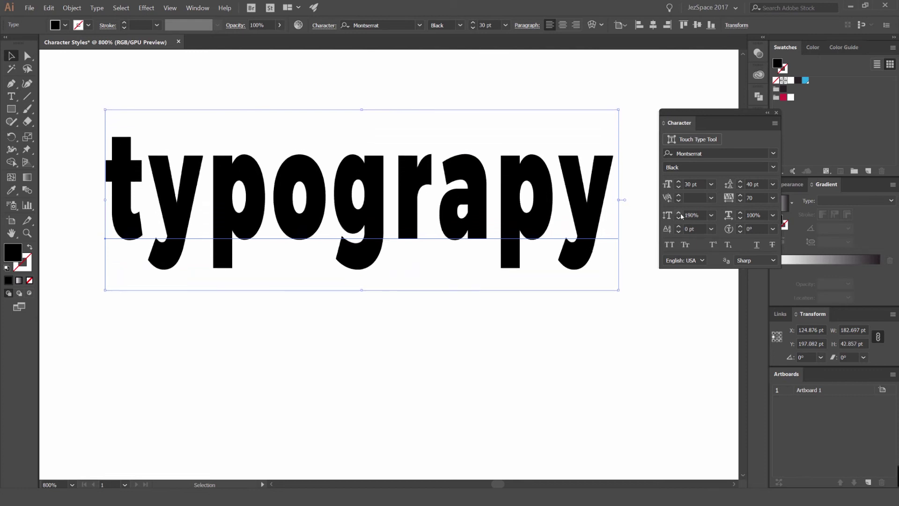
pyautogui.click(680, 213)
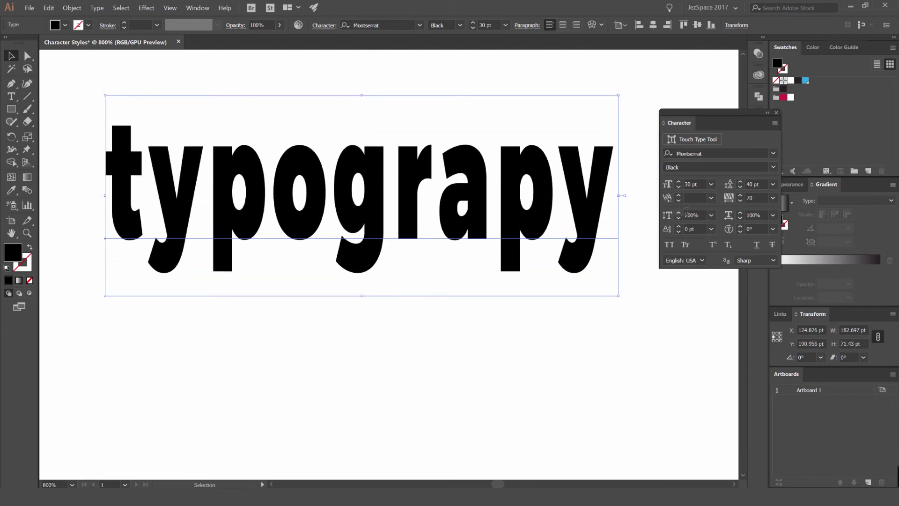
# Widen the word to a horizontal scale of 150% and look at the preset vertical scale values
pyautogui.click(739, 213)
pyautogui.hotkey('ctrl', '-')
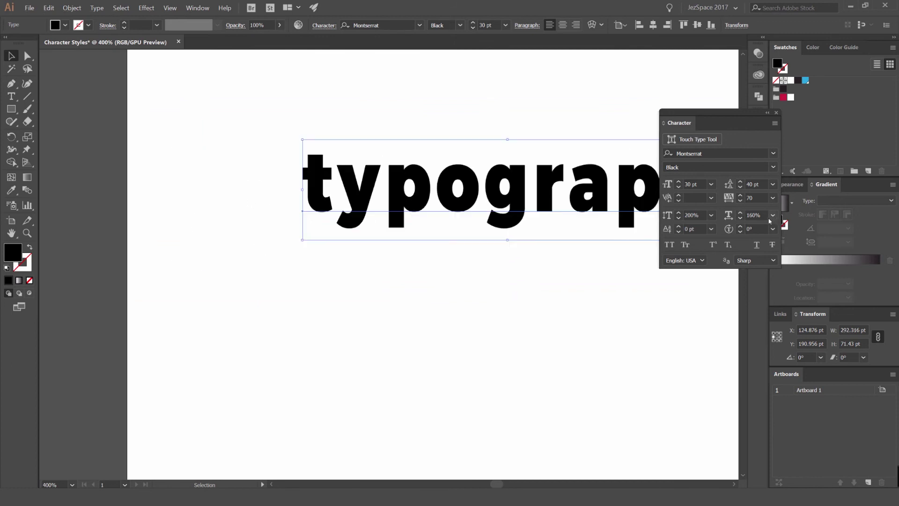
pyautogui.click(741, 218)
pyautogui.click(709, 217)
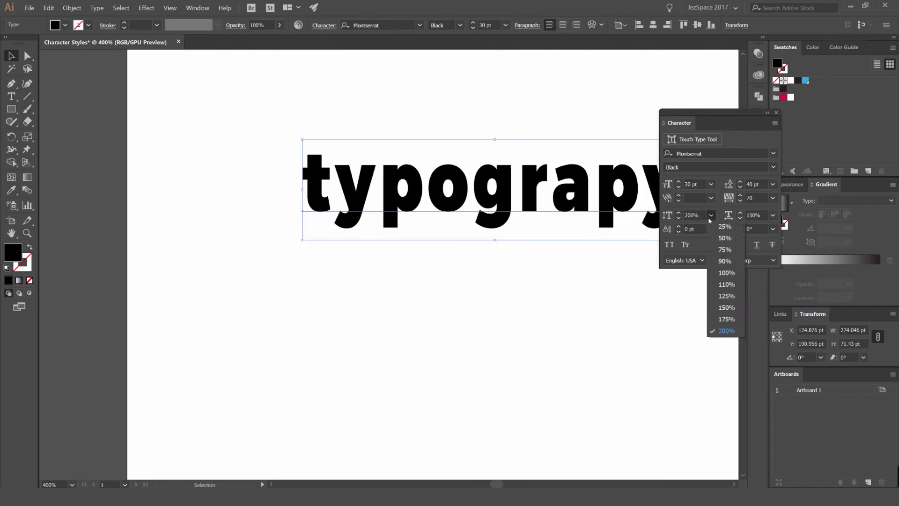
pyautogui.click(710, 216)
# Inspect the stretched letters up close and bring the word's vertical scale back down to 100%
pyautogui.press('space')
pyautogui.moveTo(511, 153); pyautogui.dragTo(404, 157)
pyautogui.scroll(3, 404, 168)
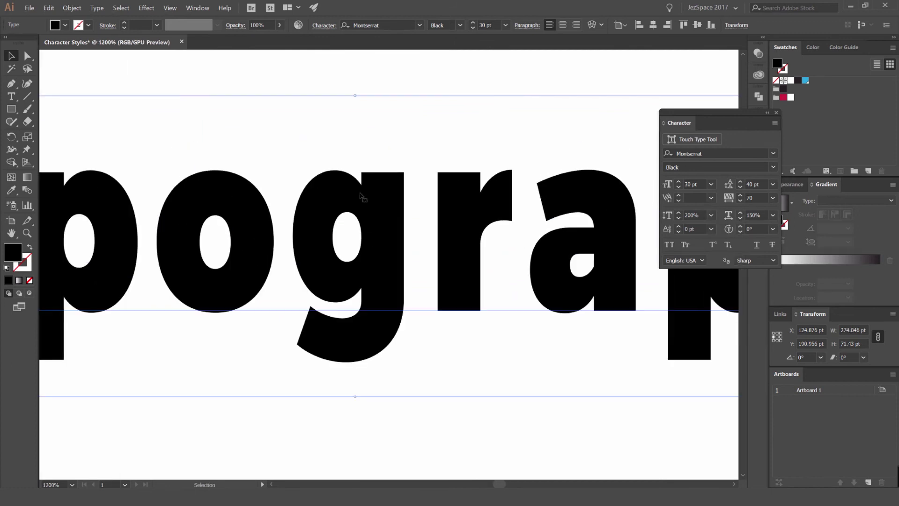
pyautogui.scroll(-1, 421, 181)
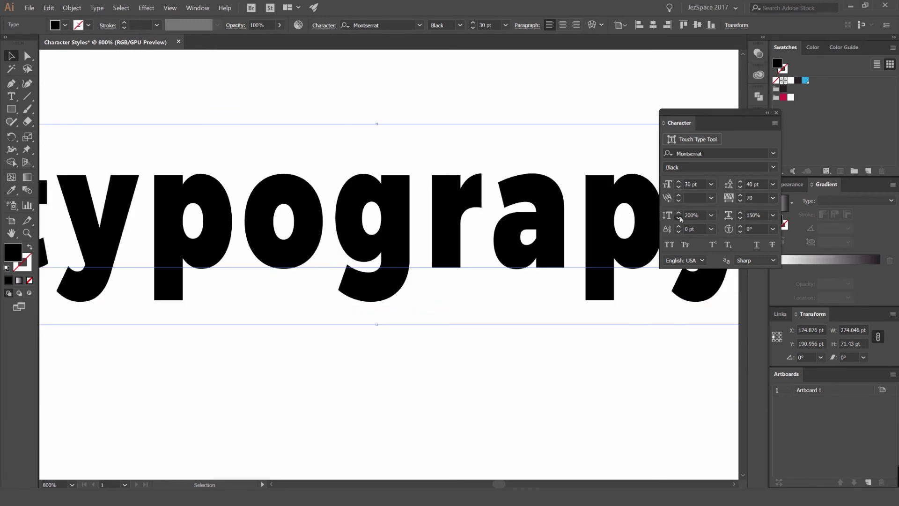
pyautogui.doubleClick(679, 219)
pyautogui.click(678, 219)
pyautogui.click(679, 218)
pyautogui.doubleClick(679, 218)
pyautogui.click(678, 219)
pyautogui.doubleClick(679, 218)
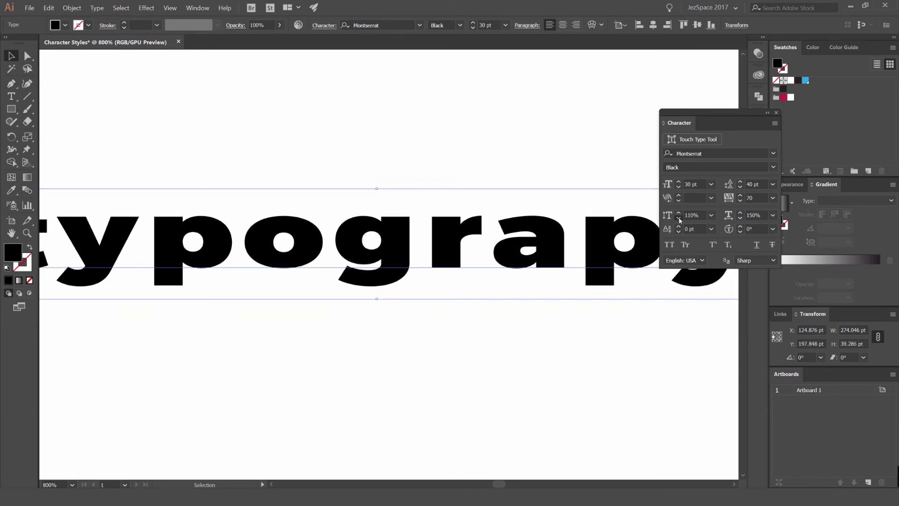
pyautogui.click(679, 219)
# Bring the word's horizontal scale back down to 100%
pyautogui.click(740, 218)
pyautogui.click(741, 218)
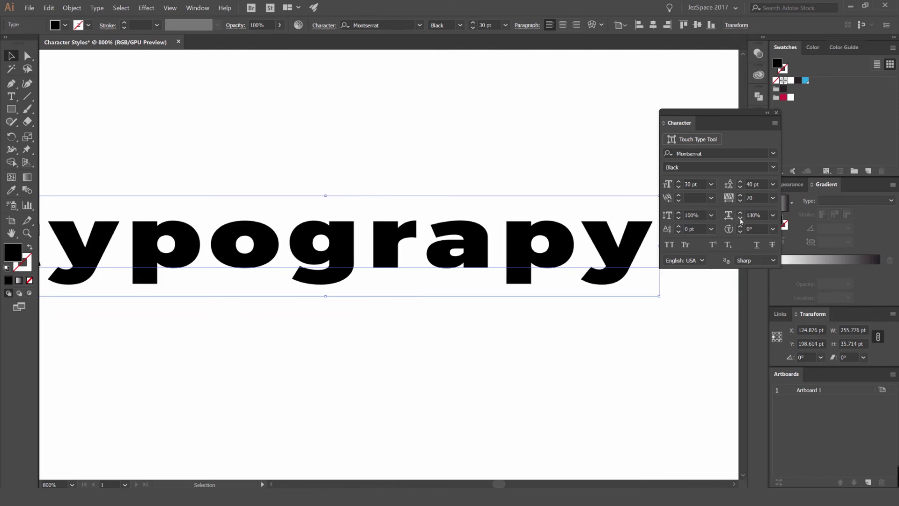
pyautogui.click(740, 218)
pyautogui.click(740, 218)
pyautogui.click(740, 218)
pyautogui.hscroll(-3, 408, 177)
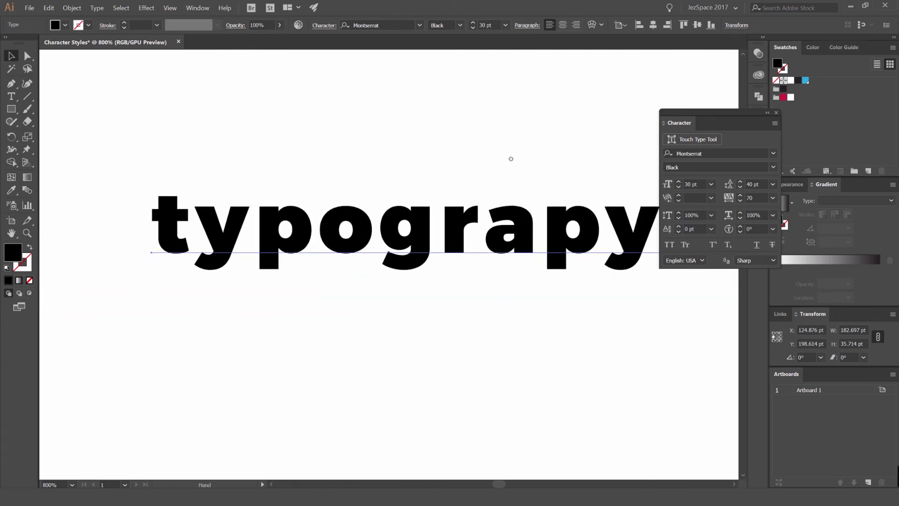
# Try enlarging the word freehand to about 34 pt and undo it, and nudge its vertical scale to 101% and back to 100%
pyautogui.hotkey('ctrl', '-')
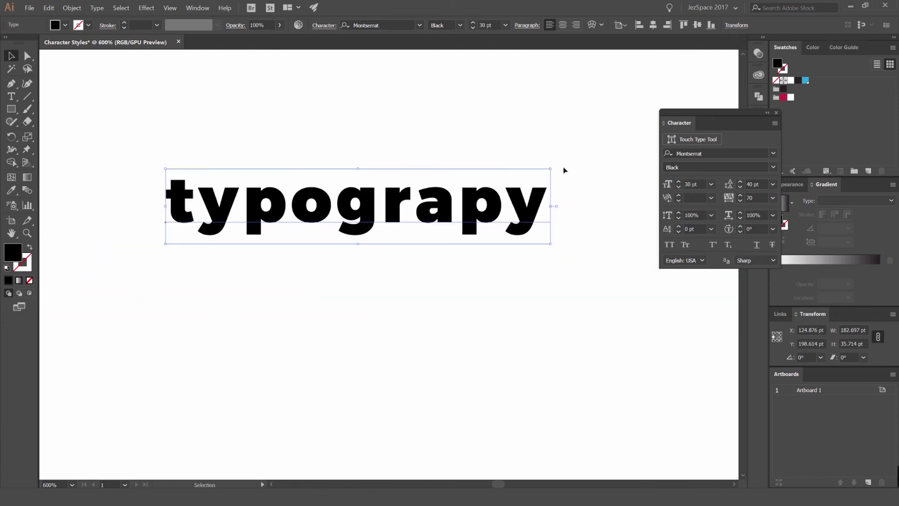
pyautogui.moveTo(546, 172); pyautogui.dragTo(591, 118)
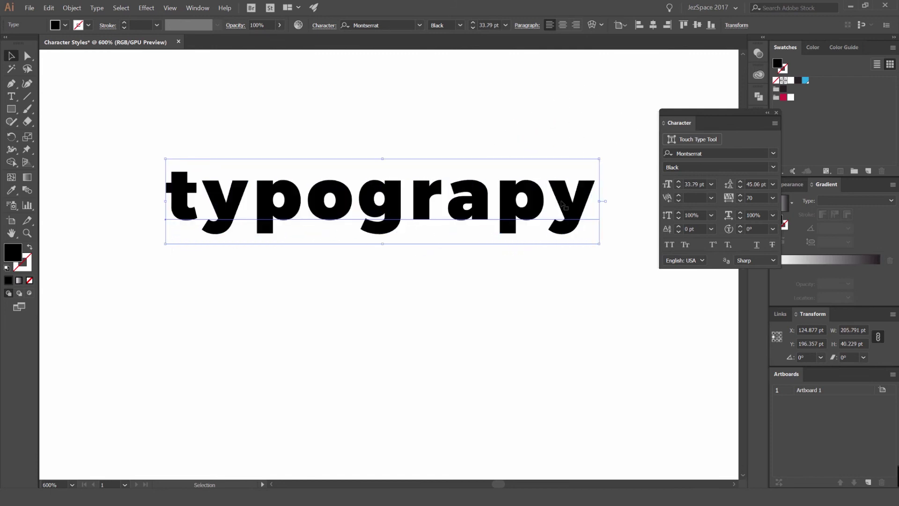
pyautogui.hotkey('ctrl', 'z')
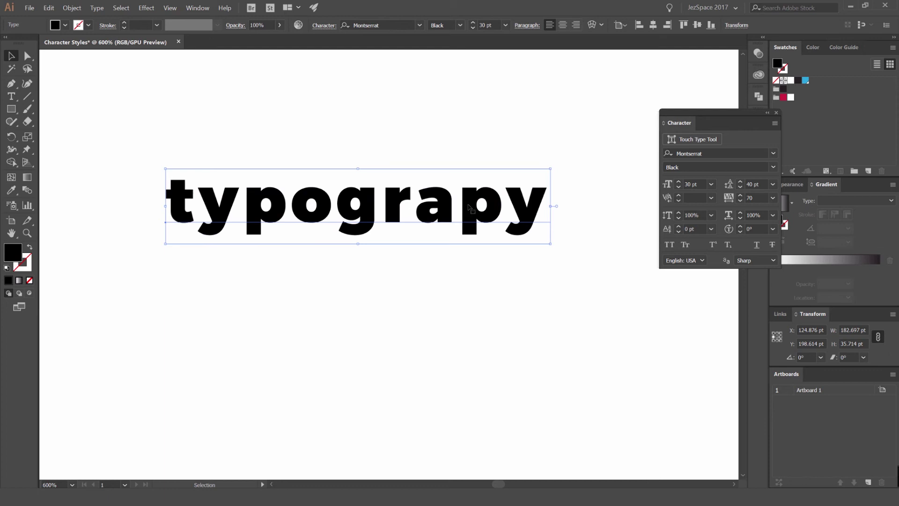
pyautogui.click(678, 212)
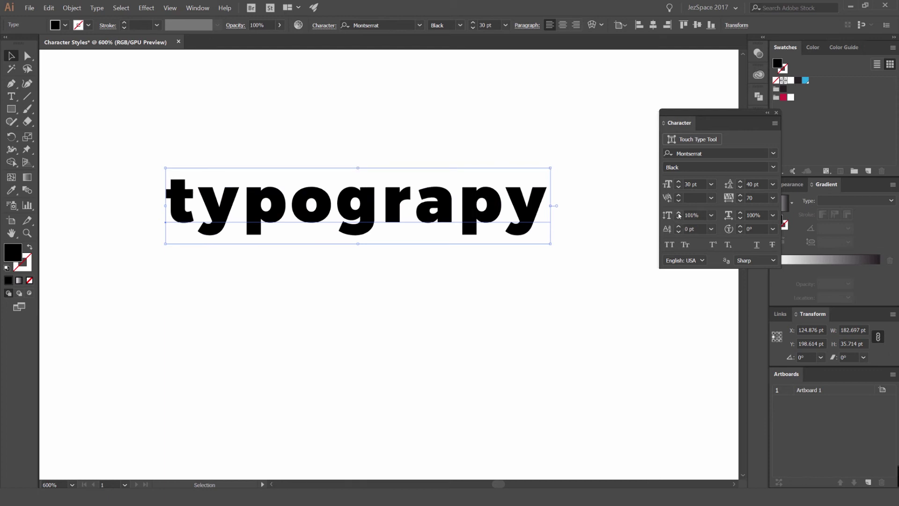
pyautogui.click(678, 218)
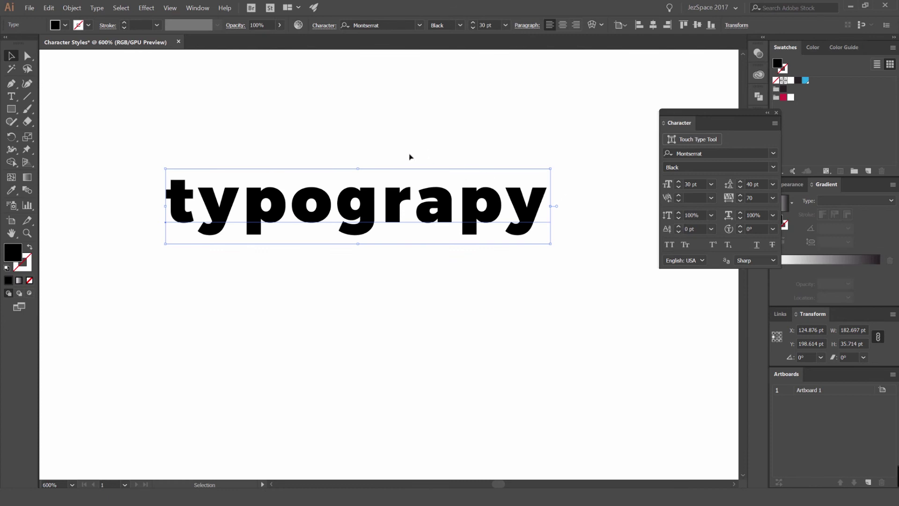
# Select the word's first letter t and raise its baseline shift to 20 pt
pyautogui.scroll(3, 156, 191)
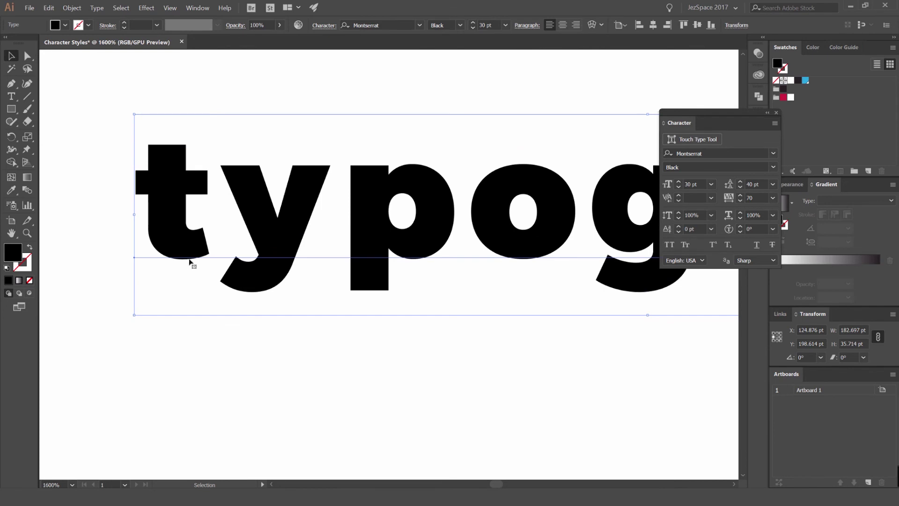
pyautogui.doubleClick(197, 230)
pyautogui.hotkey('shift', 'Left')
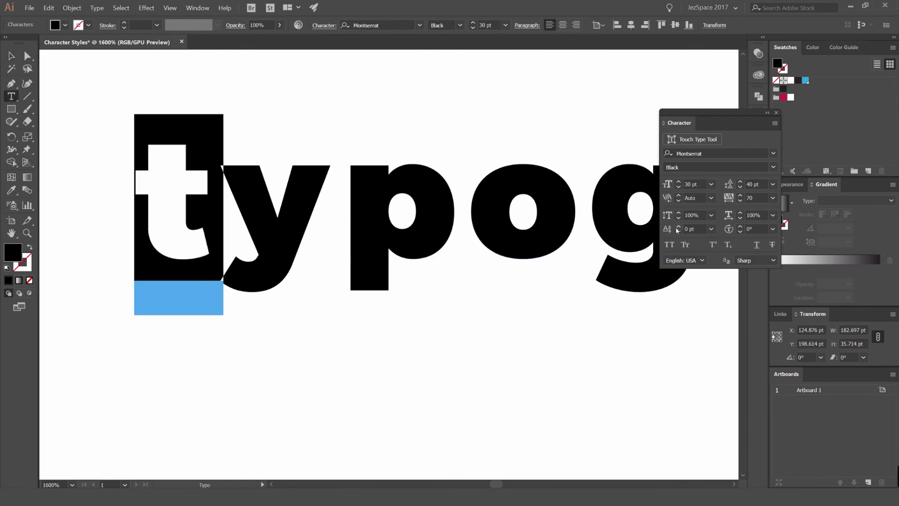
pyautogui.keyDown('shift'); pyautogui.click(678, 227); pyautogui.keyUp('shift')
pyautogui.scroll(-2, 475, 235)
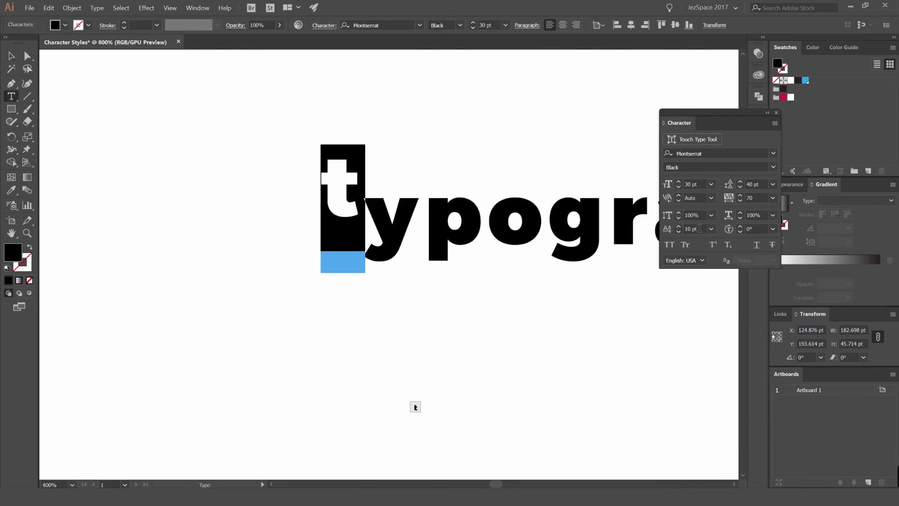
pyautogui.keyDown('shift'); pyautogui.click(679, 228); pyautogui.keyUp('shift')
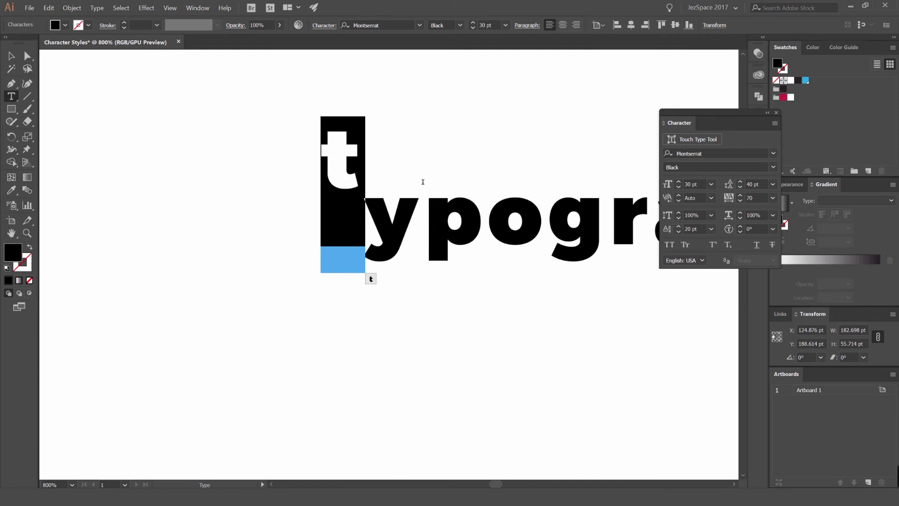
# Examine up close how the baseline of the raised t compares with the baseline of the neighbouring letters
pyautogui.click(401, 176)
pyautogui.scroll(-1, 400, 176)
pyautogui.scroll(1, 437, 185)
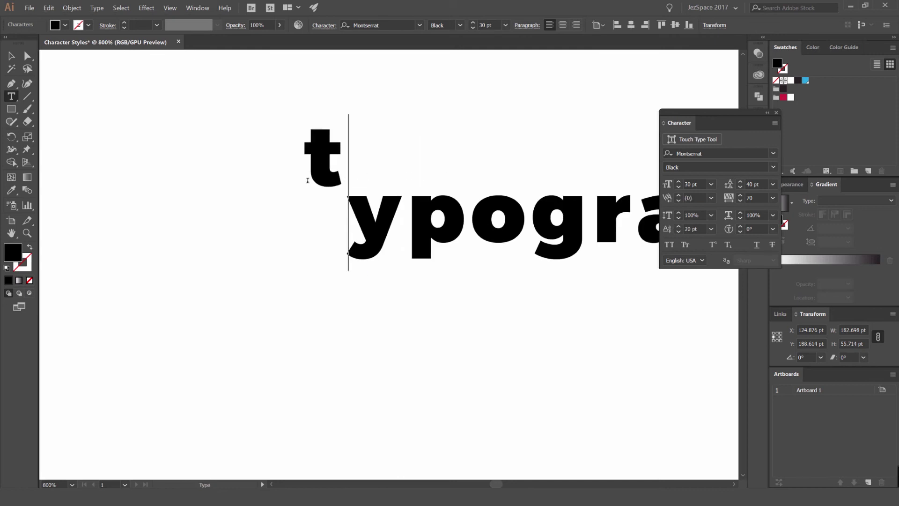
pyautogui.press('Escape')
pyautogui.hotkey('ctrl', '+')
pyautogui.hotkey('ctrl', '+')
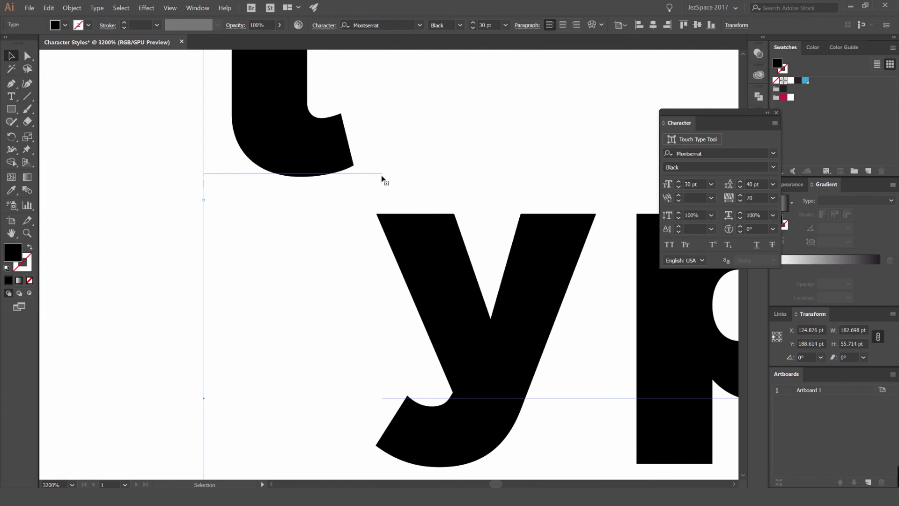
pyautogui.moveTo(489, 322); pyautogui.dragTo(339, 206)
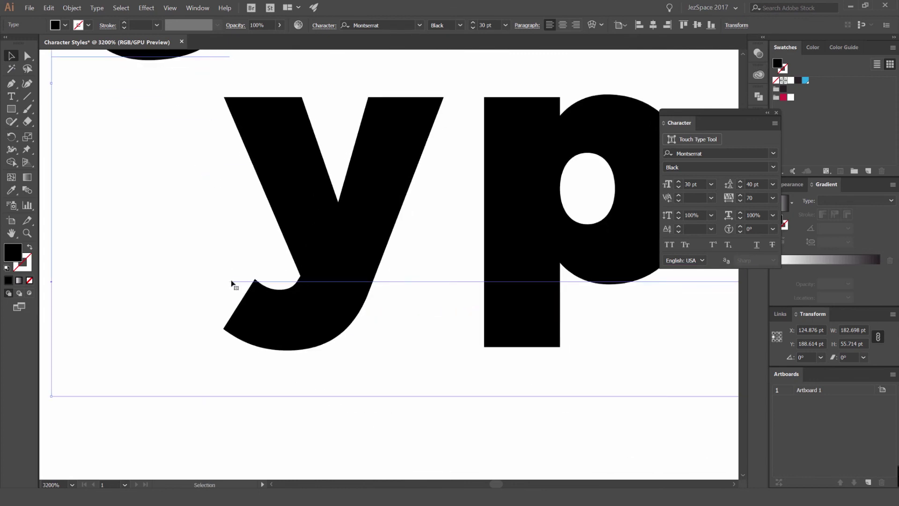
pyautogui.scroll(-4, 283, 284)
# Lower the first letter t well below the rest of the word with a baseline shift of about -50 pt
pyautogui.doubleClick(264, 219)
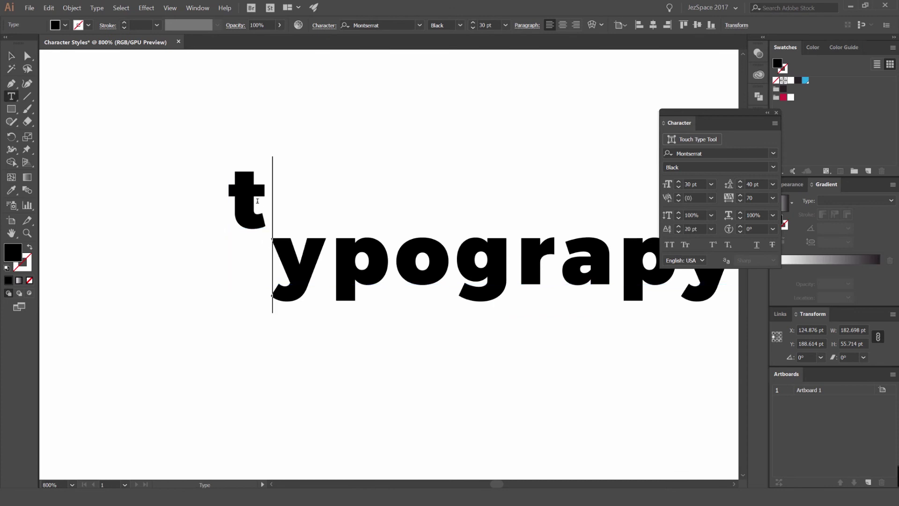
pyautogui.moveTo(265, 206); pyautogui.dragTo(230, 206)
pyautogui.click(679, 231)
pyautogui.click(679, 232)
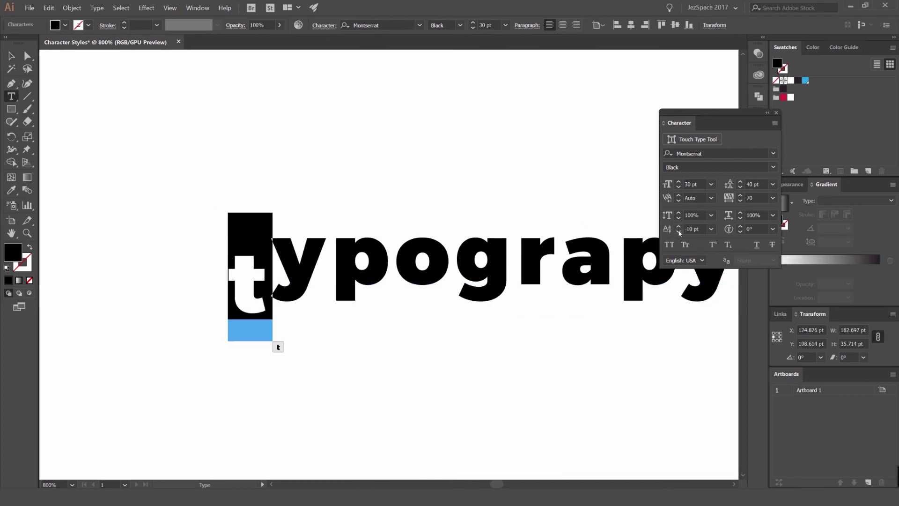
pyautogui.keyDown('shift'); pyautogui.click(678, 232); pyautogui.keyUp('shift')
pyautogui.keyDown('shift'); pyautogui.click(678, 232); pyautogui.keyUp('shift')
pyautogui.keyDown('shift'); pyautogui.click(678, 232); pyautogui.keyUp('shift')
pyautogui.keyDown('shift'); pyautogui.click(678, 231); pyautogui.keyUp('shift')
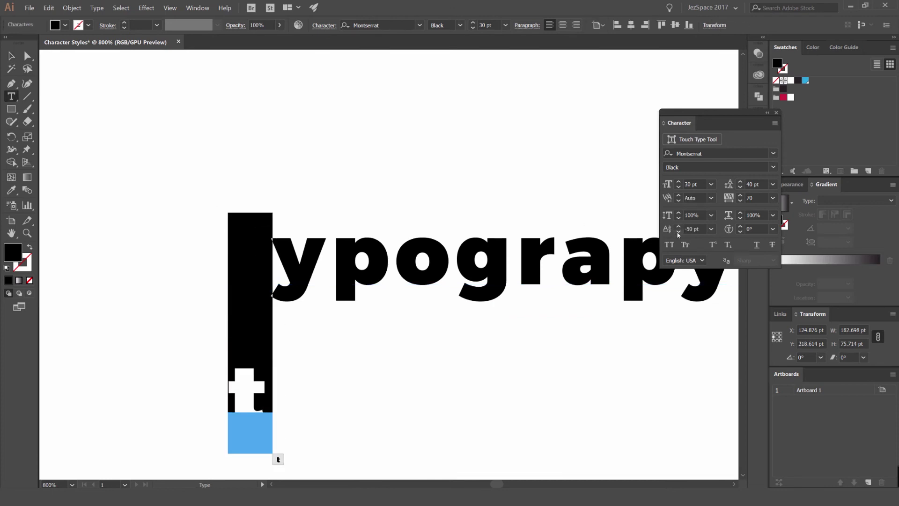
pyautogui.click(679, 232)
# Select the letter o and raise its baseline shift to 30 pt
pyautogui.keyDown('ctrl'); pyautogui.click(547, 346); pyautogui.keyUp('ctrl')
pyautogui.scroll(-1, 533, 351)
pyautogui.moveTo(363, 409); pyautogui.dragTo(376, 298)
pyautogui.click(449, 183)
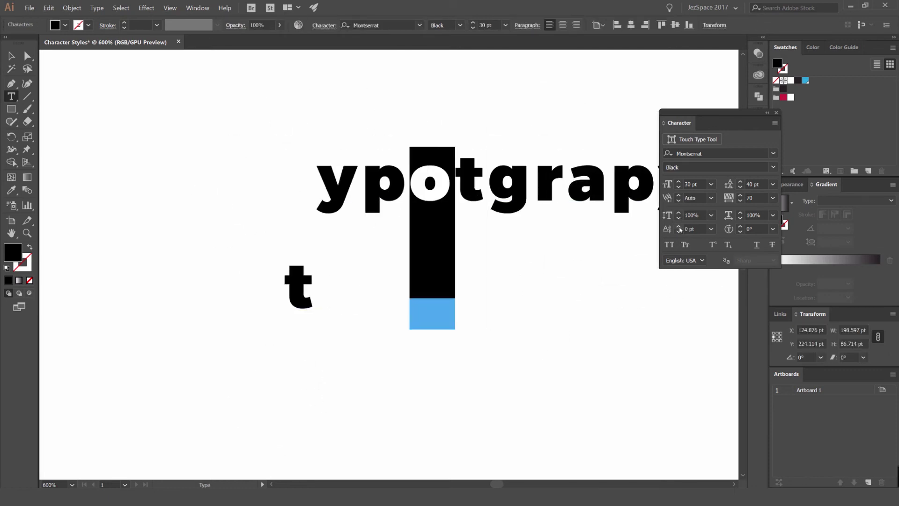
pyautogui.keyDown('shift'); pyautogui.click(679, 227); pyautogui.keyUp('shift')
pyautogui.keyDown('shift'); pyautogui.click(678, 227); pyautogui.keyUp('shift')
pyautogui.keyDown('shift'); pyautogui.click(678, 227); pyautogui.keyUp('shift')
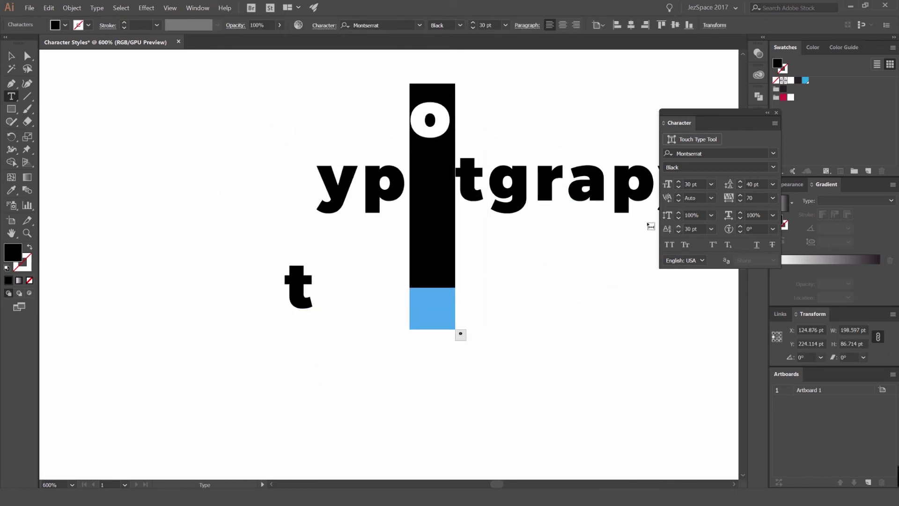
# Select the letter g and shift it below the baseline of the word
pyautogui.moveTo(534, 192); pyautogui.dragTo(495, 204)
pyautogui.keyDown('shift'); pyautogui.click(679, 232); pyautogui.keyUp('shift')
pyautogui.keyDown('shift'); pyautogui.click(678, 232); pyautogui.keyUp('shift')
pyautogui.keyDown('shift'); pyautogui.click(679, 232); pyautogui.keyUp('shift')
pyautogui.keyDown('ctrl'); pyautogui.click(558, 229); pyautogui.keyUp('ctrl')
# Select the letter a and raise its baseline shift to 20 pt
pyautogui.hotkey('ctrl', '-')
pyautogui.hotkey('ctrl', '-')
pyautogui.keyDown('shift'); pyautogui.click(679, 227); pyautogui.keyUp('shift')
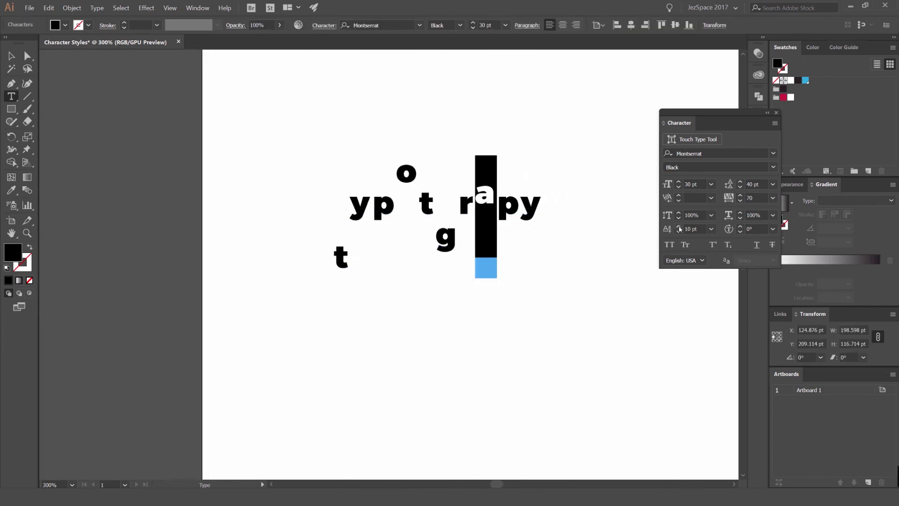
pyautogui.keyDown('shift'); pyautogui.click(679, 226); pyautogui.keyUp('shift')
pyautogui.click(498, 209)
pyautogui.hotkey('ctrl', '+')
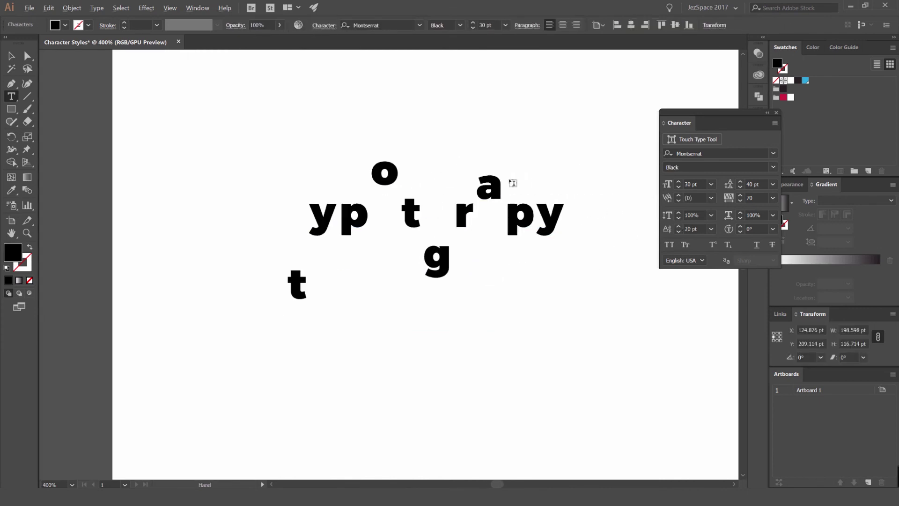
# Undo the baseline shifts on the individual letters and the stray extra t in the word
pyautogui.click(11, 56)
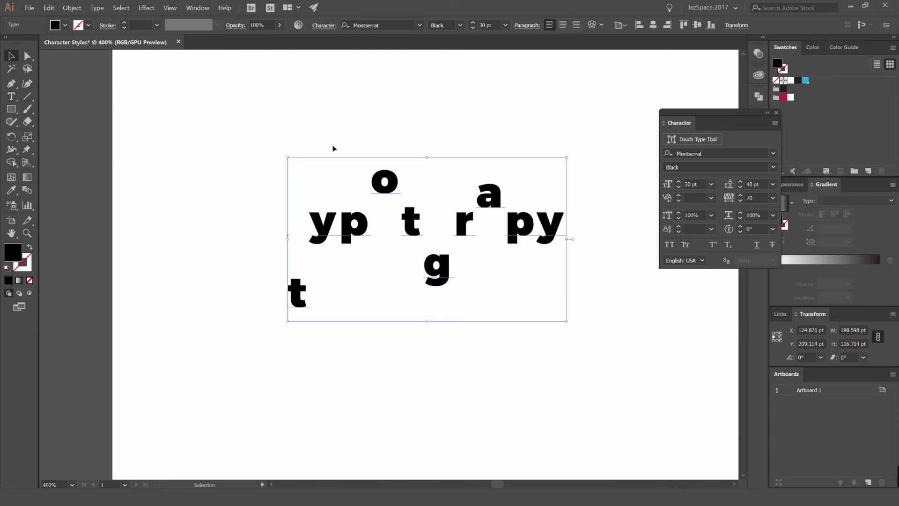
pyautogui.click(491, 139)
pyautogui.hotkey('ctrl', 'z')
pyautogui.hotkey('ctrl', 'z')
pyautogui.hotkey('ctrl', 'z')
pyautogui.hotkey('ctrl', 'z')
pyautogui.hotkey('ctrl', 'z')
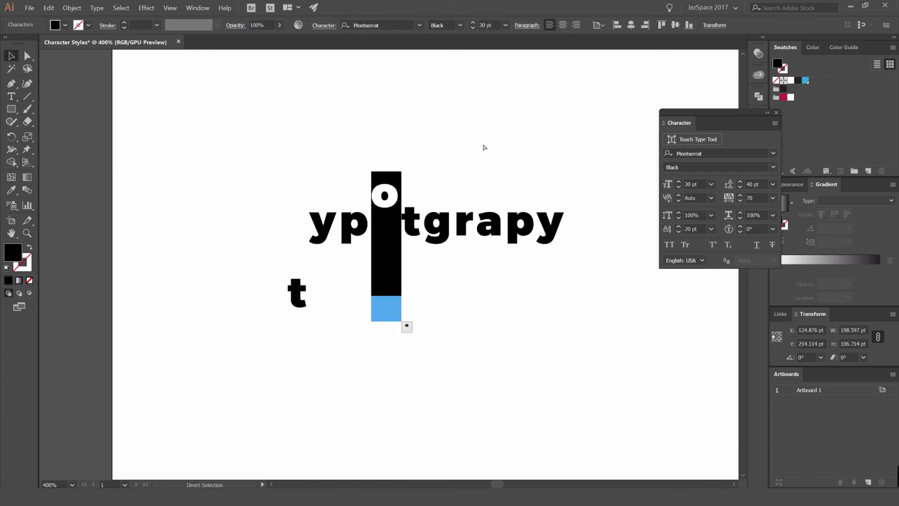
pyautogui.hotkey('ctrl', 'z')
pyautogui.hotkey('ctrl', 'z')
pyautogui.hotkey('ctrl', 'z')
pyautogui.hotkey('ctrl', 'z')
pyautogui.hotkey('ctrl', 'z')
pyautogui.hotkey('ctrl', 'z')
pyautogui.hotkey('ctrl', 'z')
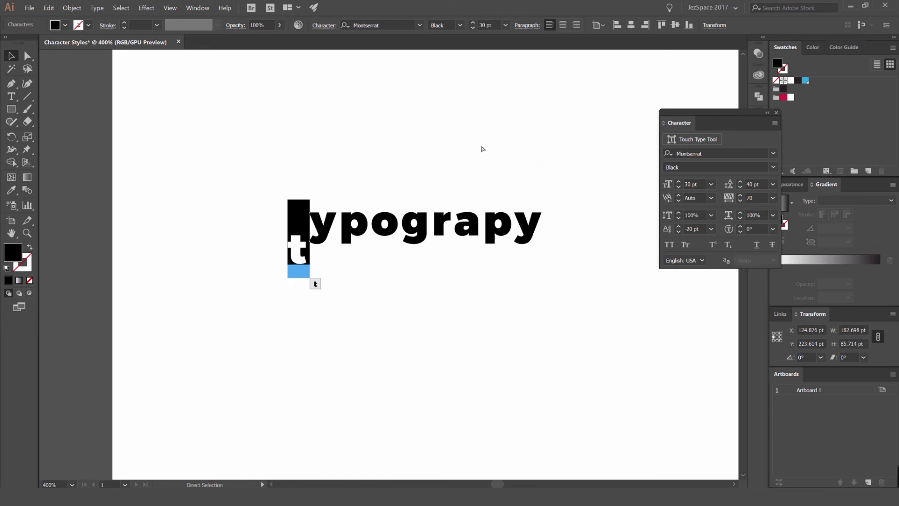
# Select the whole word and set its character rotation to 50°
pyautogui.click(612, 281)
pyautogui.click(528, 210)
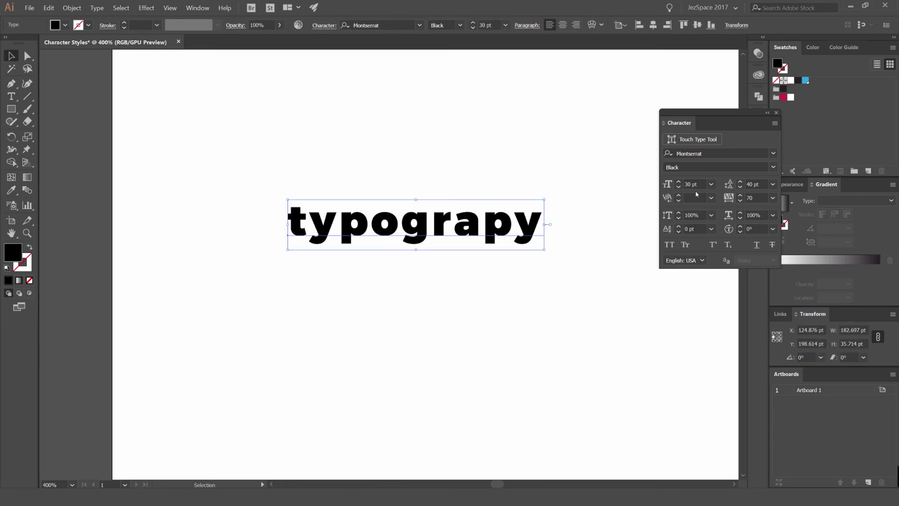
pyautogui.keyDown('shift'); pyautogui.click(740, 227); pyautogui.keyUp('shift')
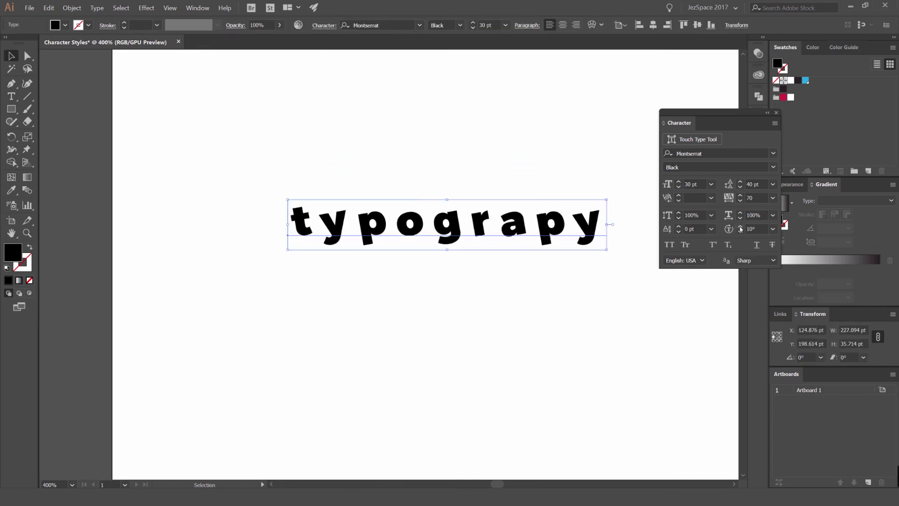
pyautogui.keyDown('shift'); pyautogui.click(740, 226); pyautogui.keyUp('shift')
pyautogui.keyDown('shift'); pyautogui.click(740, 227); pyautogui.keyUp('shift')
pyautogui.keyDown('shift'); pyautogui.click(739, 226); pyautogui.keyUp('shift')
pyautogui.keyDown('shift'); pyautogui.click(740, 226); pyautogui.keyUp('shift')
pyautogui.moveTo(550, 175); pyautogui.dragTo(519, 172)
pyautogui.scroll(-2, 417, 228)
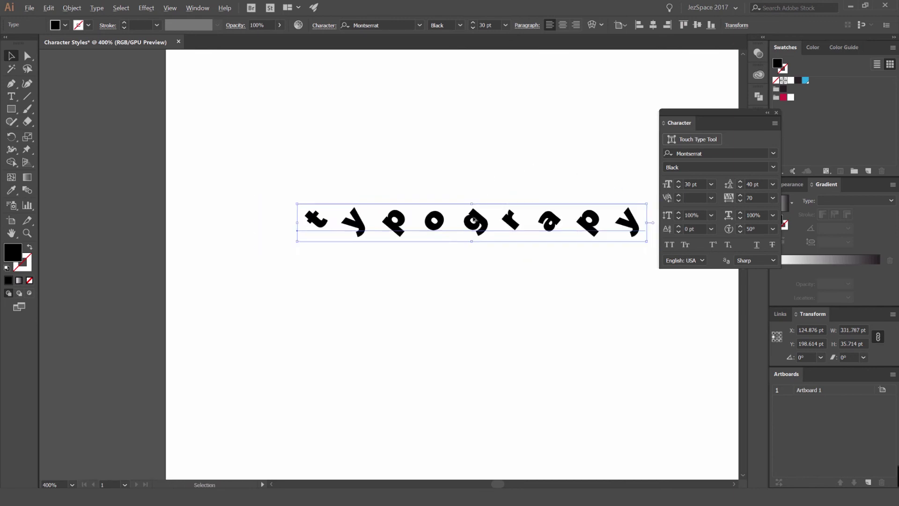
# Increase the word's character rotation to 120°
pyautogui.moveTo(457, 228); pyautogui.dragTo(365, 224)
pyautogui.keyDown('shift'); pyautogui.click(740, 226); pyautogui.keyUp('shift')
pyautogui.keyDown('shift'); pyautogui.click(740, 227); pyautogui.keyUp('shift')
pyautogui.keyDown('shift'); pyautogui.click(740, 227); pyautogui.keyUp('shift')
pyautogui.keyDown('shift'); pyautogui.click(740, 226); pyautogui.keyUp('shift')
pyautogui.keyDown('shift'); pyautogui.click(740, 226); pyautogui.keyUp('shift')
pyautogui.click(740, 227)
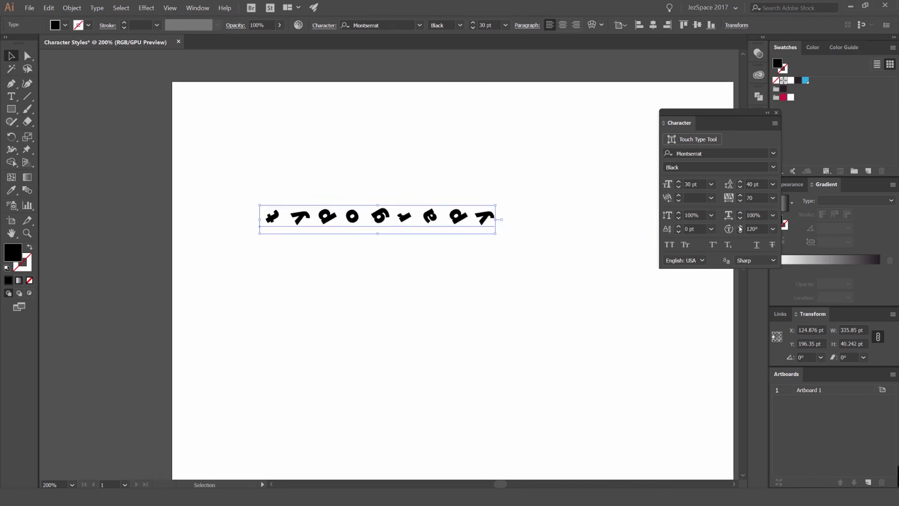
# Keep increasing the character rotation through 300° and 350° until it returns to 0°
pyautogui.click(740, 226)
pyautogui.click(740, 226)
pyautogui.click(741, 226)
pyautogui.click(740, 226)
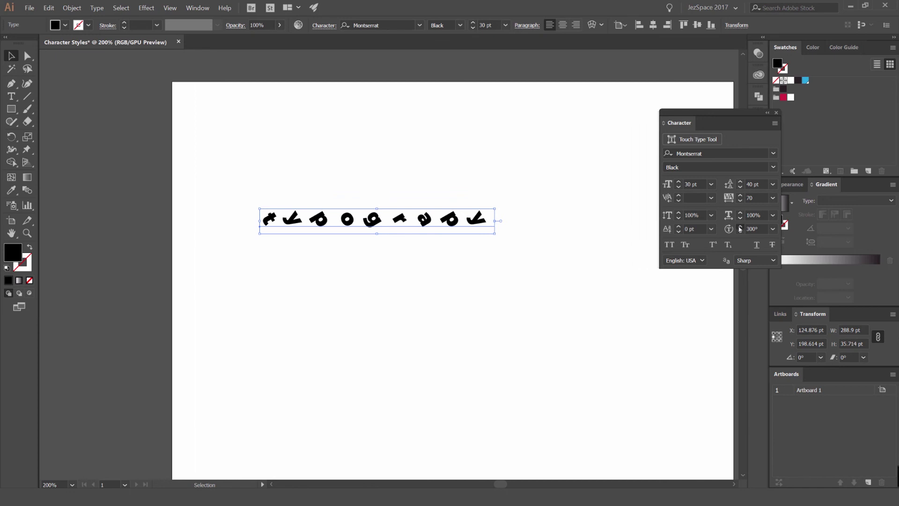
pyautogui.click(741, 227)
pyautogui.click(740, 227)
pyautogui.click(740, 227)
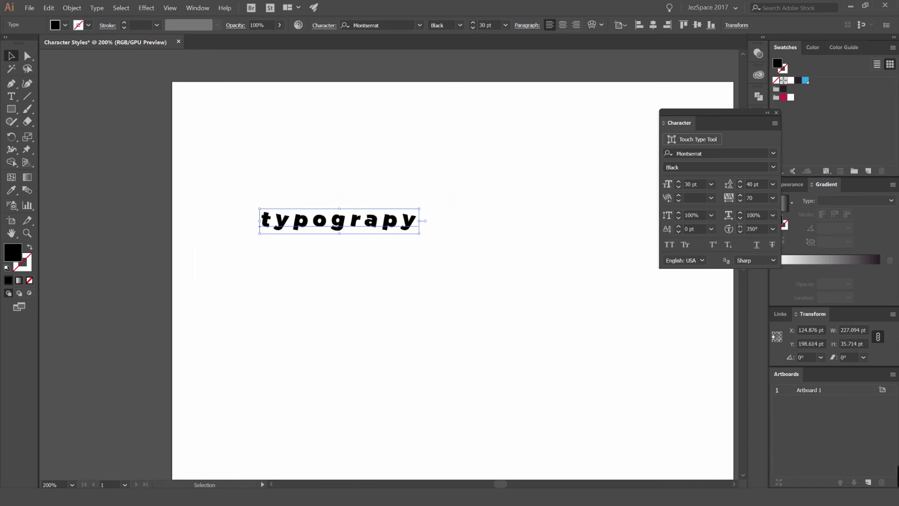
pyautogui.click(740, 226)
# Set the word in All Caps, trying Small Caps for comparison before reapplying All Caps
pyautogui.scroll(3, 346, 241)
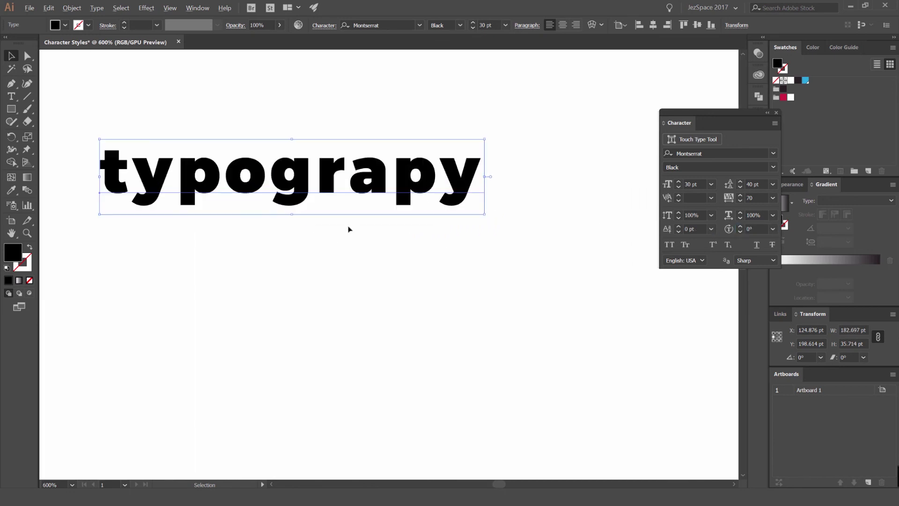
pyautogui.moveTo(387, 144); pyautogui.dragTo(445, 167)
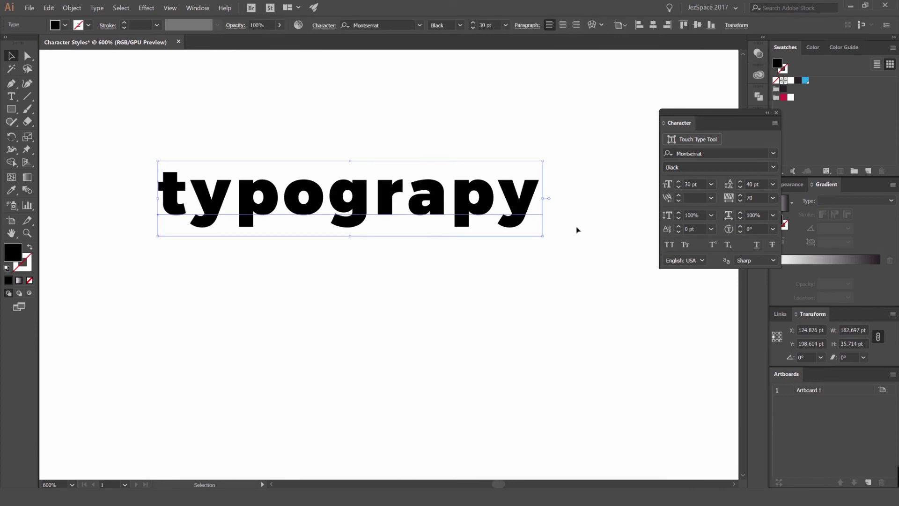
pyautogui.click(669, 245)
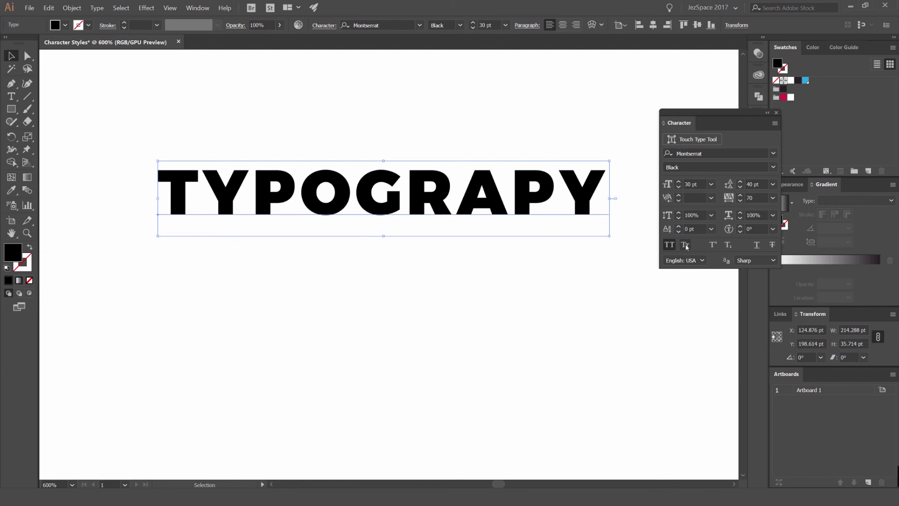
pyautogui.click(686, 247)
pyautogui.click(668, 244)
# Duplicate the all-caps word directly below the original and set the copy in Small Caps
pyautogui.moveTo(438, 189); pyautogui.dragTo(456, 255)
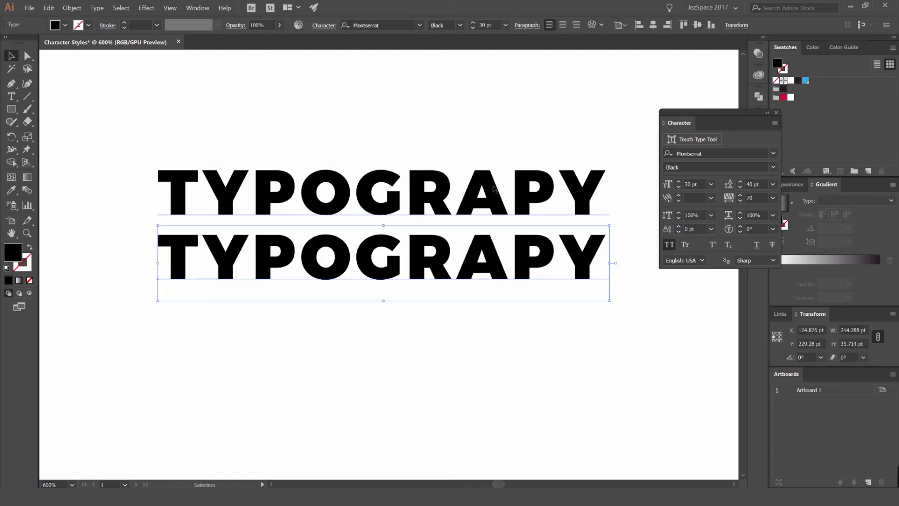
pyautogui.click(686, 245)
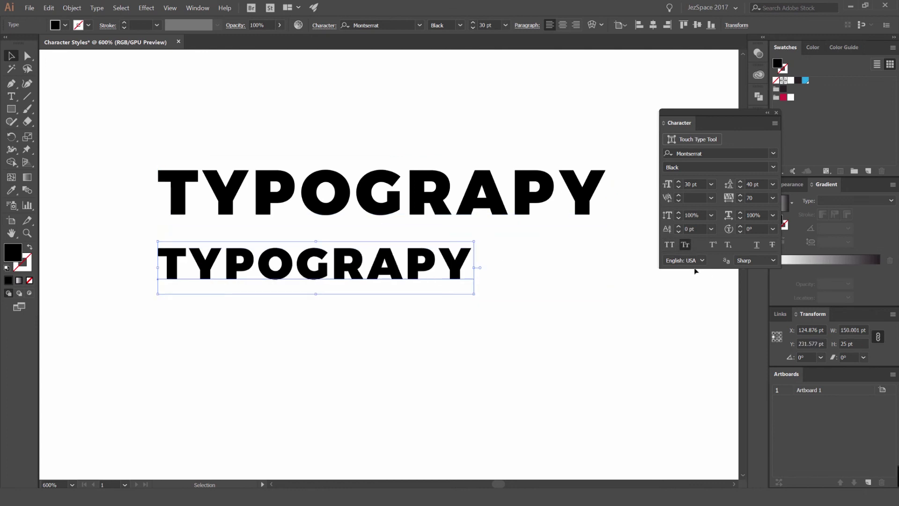
pyautogui.scroll(-1, 506, 261)
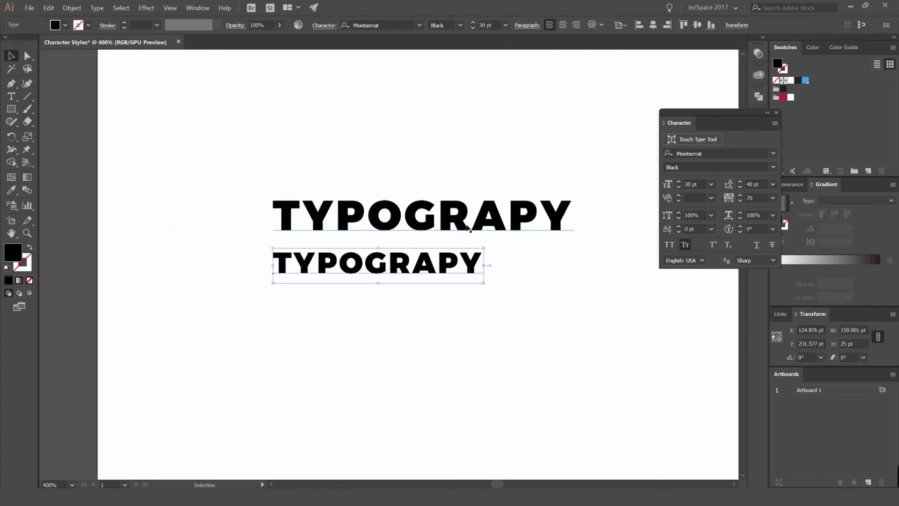
pyautogui.scroll(1, 494, 265)
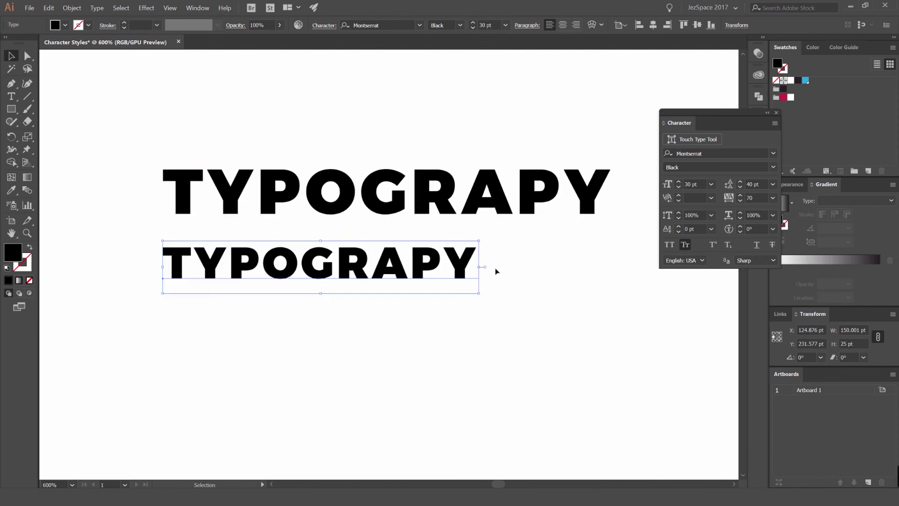
# Switch the upper word to Small Caps and plain lowercase for comparison, and reapply All Caps
pyautogui.click(472, 209)
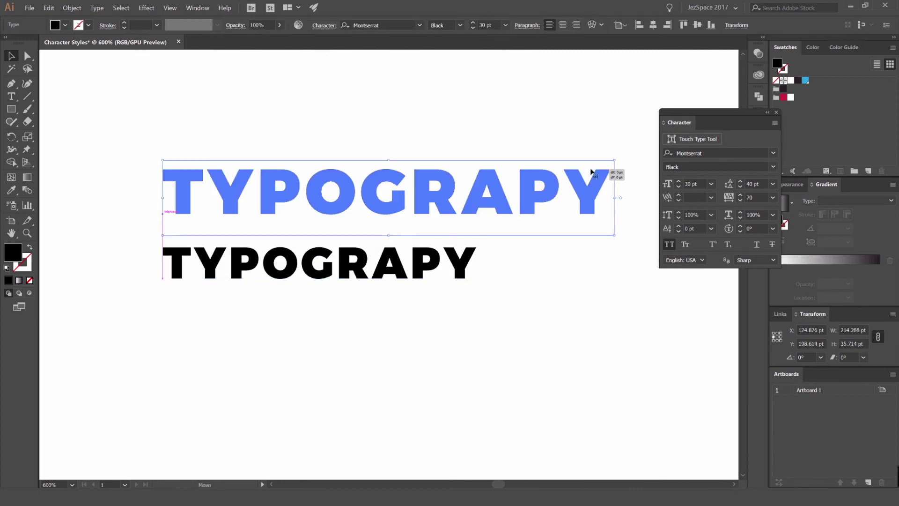
pyautogui.click(685, 245)
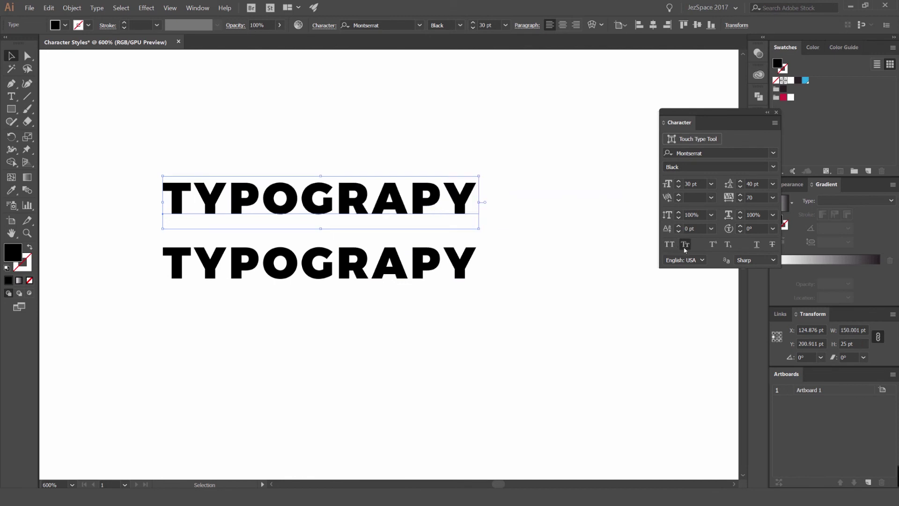
pyautogui.click(685, 246)
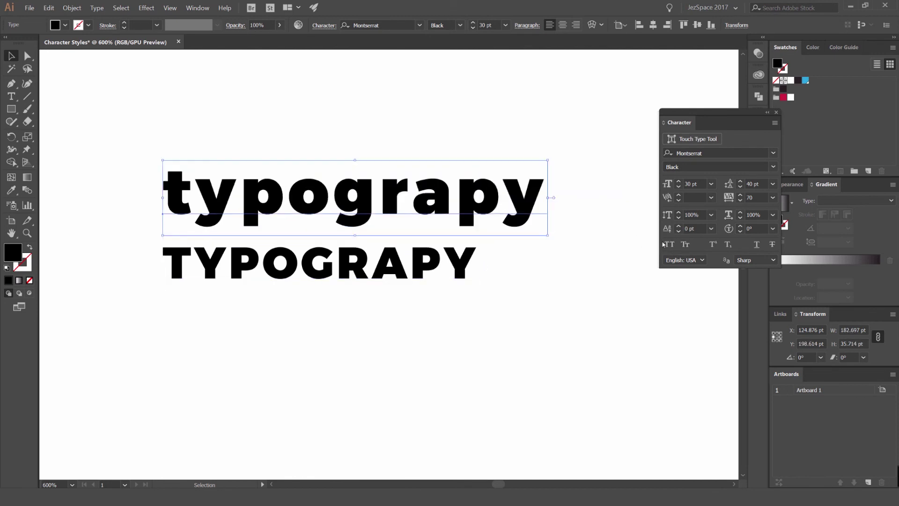
pyautogui.click(670, 244)
# Compare the size of the lower small-caps word with the upper all-caps word, selecting each in turn
pyautogui.click(538, 253)
pyautogui.click(442, 253)
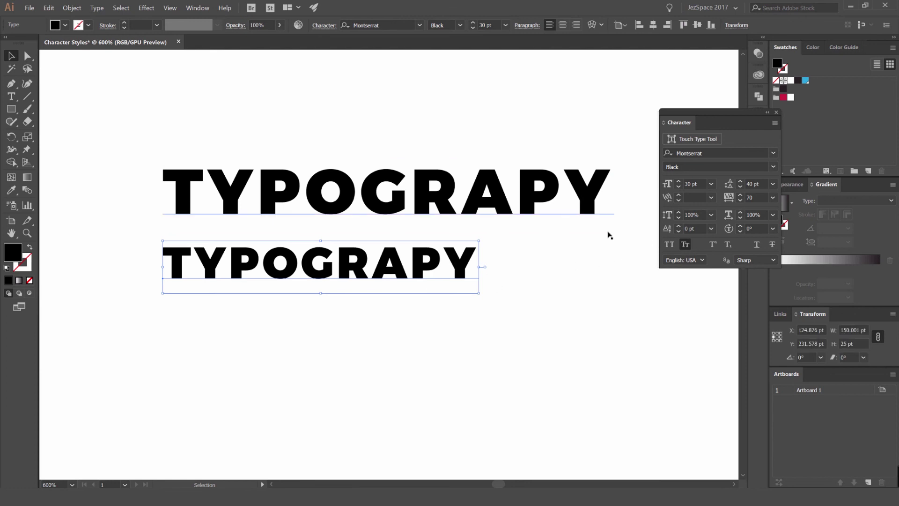
pyautogui.click(96, 9)
pyautogui.click(97, 9)
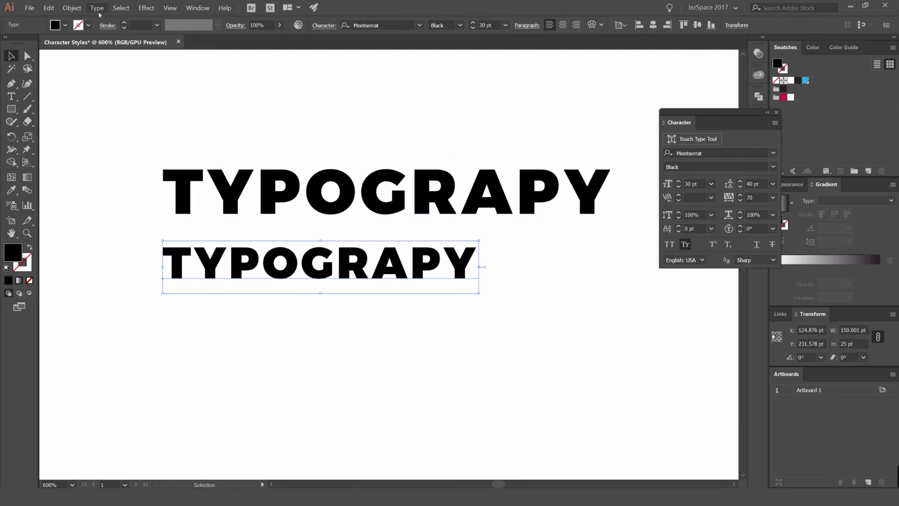
pyautogui.click(504, 241)
pyautogui.click(435, 265)
pyautogui.click(501, 247)
pyautogui.click(537, 210)
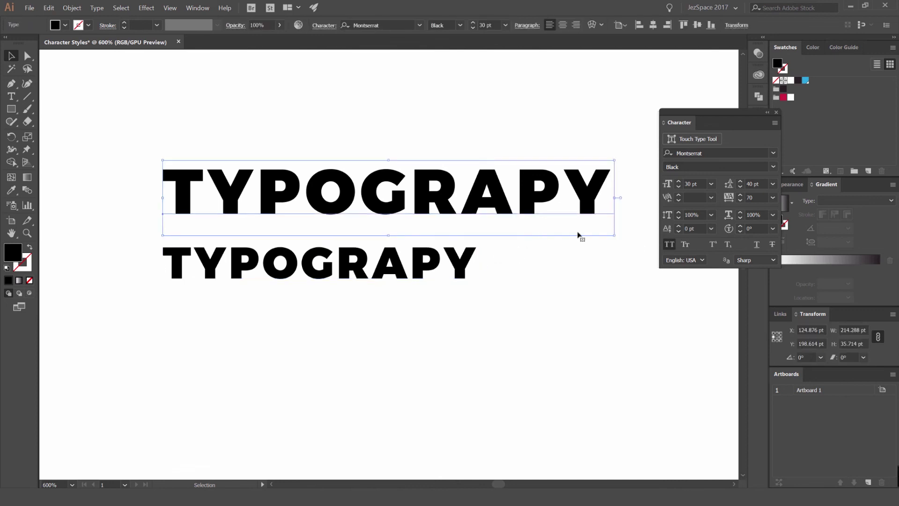
# Turn off Small Caps on the lower copy of the word and delete that copy
pyautogui.click(474, 259)
pyautogui.hotkey('ctrl', 'shift', 'h')
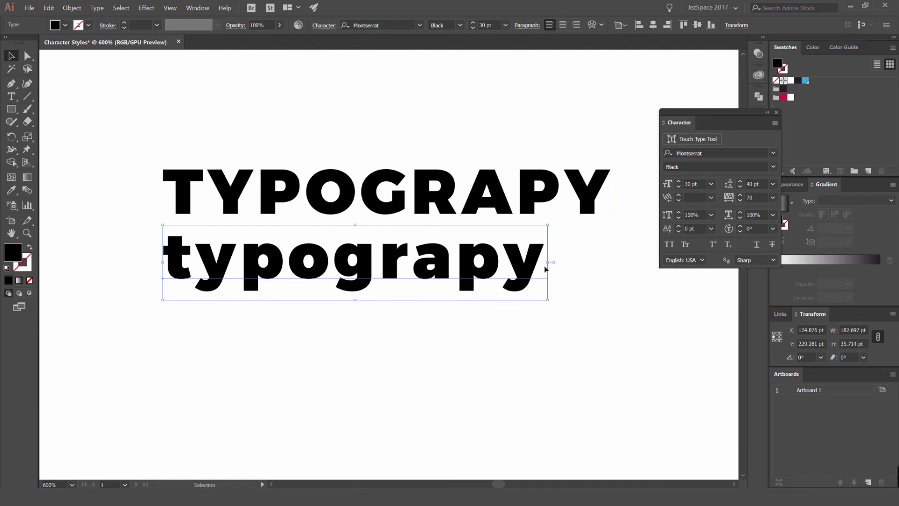
pyautogui.press('Delete')
# Set the remaining word in Superscript, trying Subscript for comparison before reapplying Superscript
pyautogui.click(539, 206)
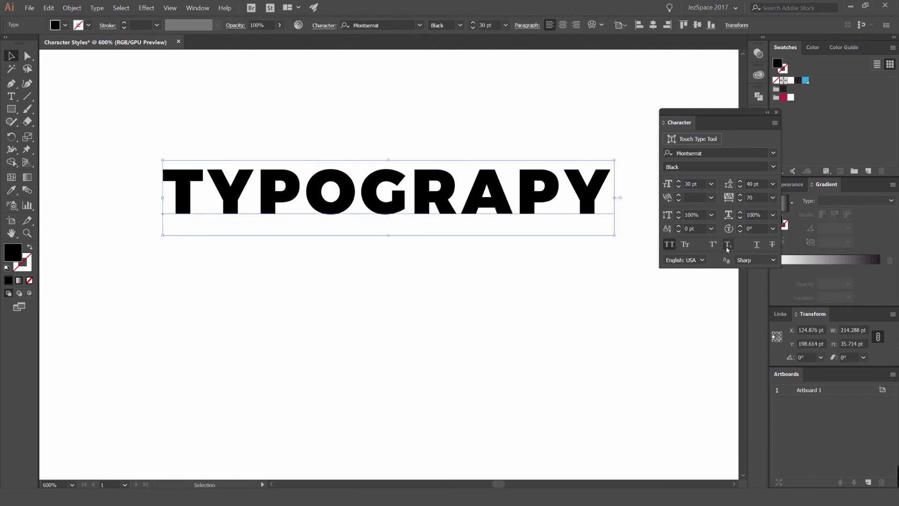
pyautogui.click(712, 244)
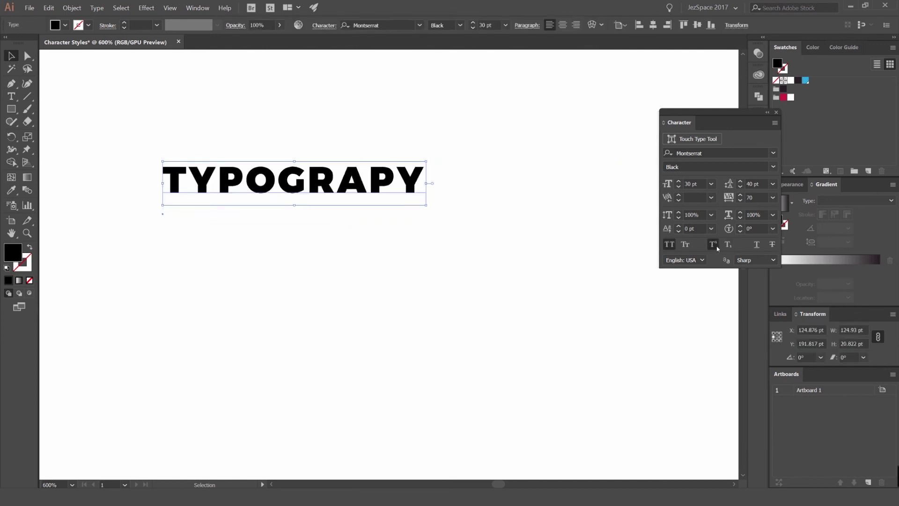
pyautogui.click(728, 246)
pyautogui.click(712, 244)
# Append a 2 to the end of the word and turn off Superscript for that digit only
pyautogui.write('t')
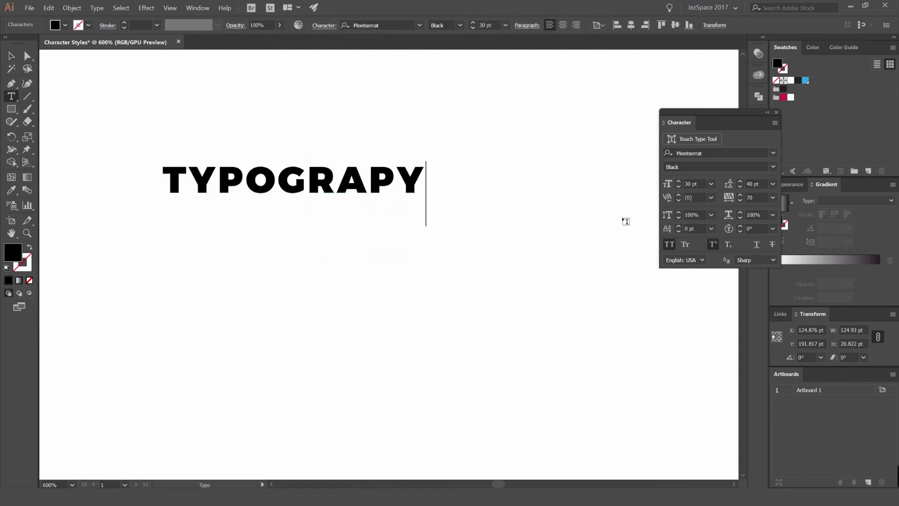
pyautogui.write('2')
pyautogui.hotkey('shift', 'Left')
pyautogui.click(712, 244)
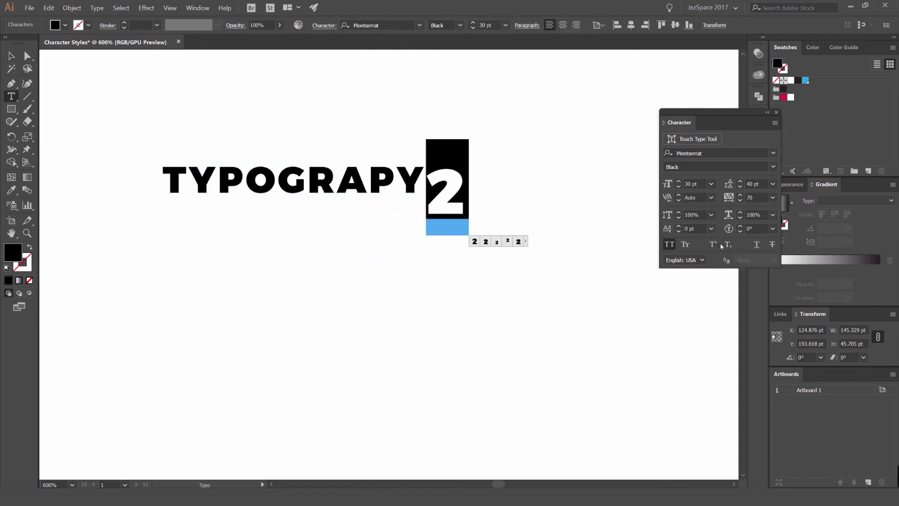
# Try Subscript and Superscript on the appended 2, returning the digit to normal position
pyautogui.click(724, 245)
pyautogui.moveTo(461, 212); pyautogui.dragTo(427, 214)
pyautogui.click(730, 245)
pyautogui.click(731, 244)
pyautogui.click(713, 245)
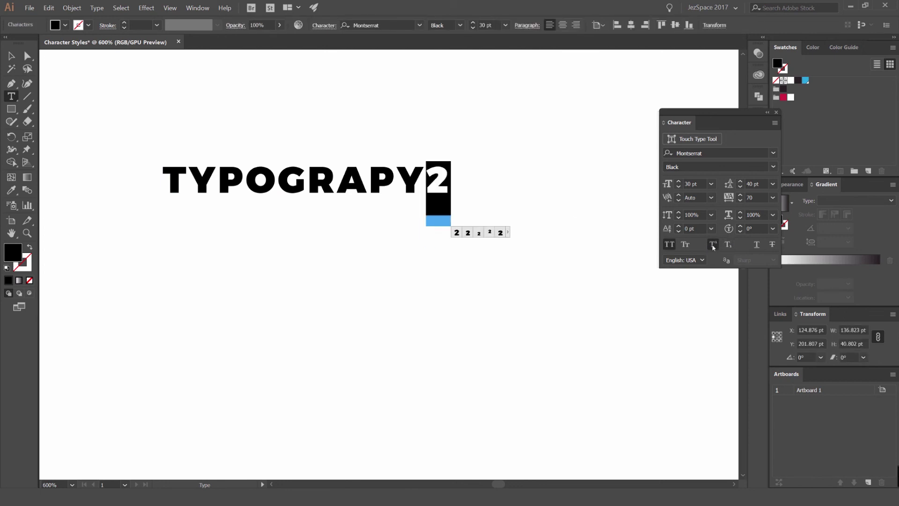
pyautogui.click(710, 245)
pyautogui.click(711, 247)
pyautogui.click(713, 247)
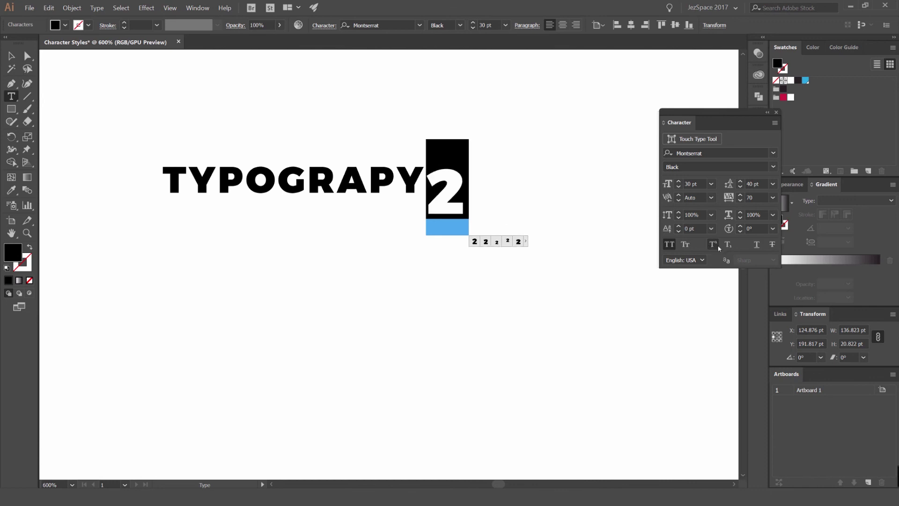
# Turn off All Caps on the 2, toggle its Superscript, and swap the digit for a smaller alternate glyph
pyautogui.click(669, 244)
pyautogui.click(713, 245)
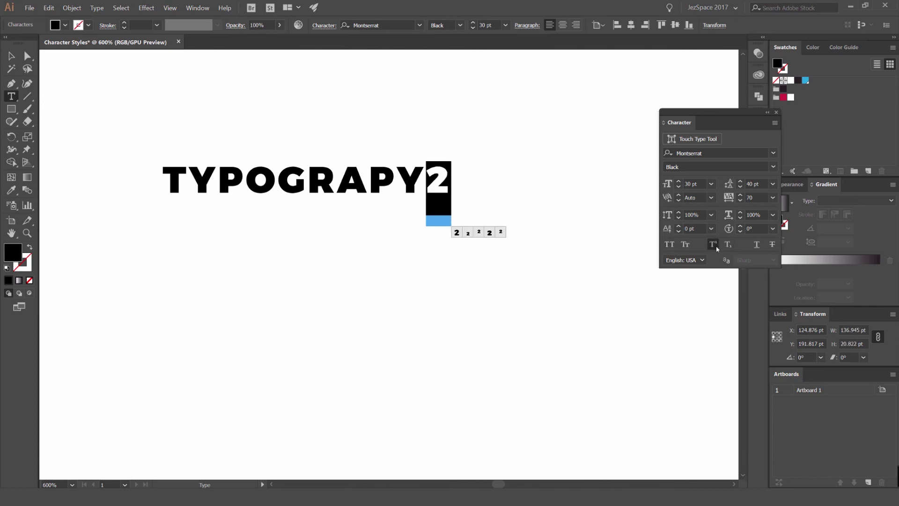
pyautogui.click(713, 245)
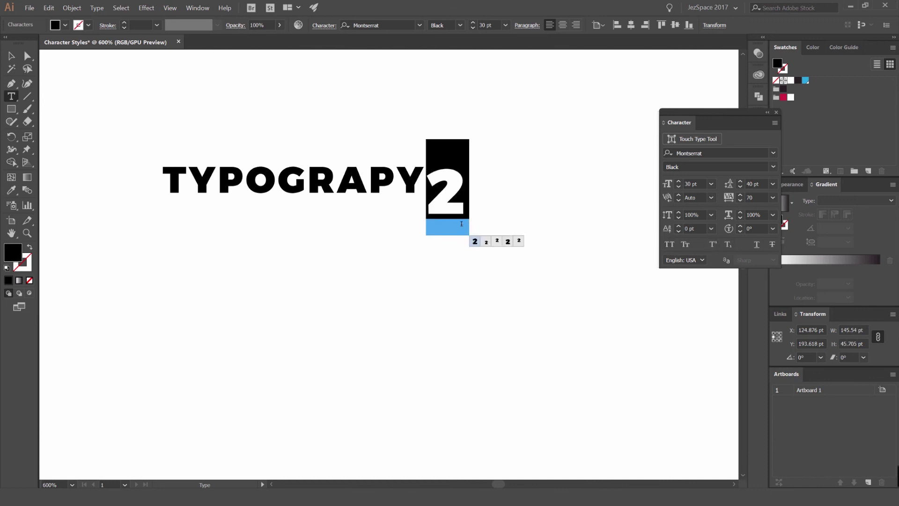
pyautogui.click(486, 241)
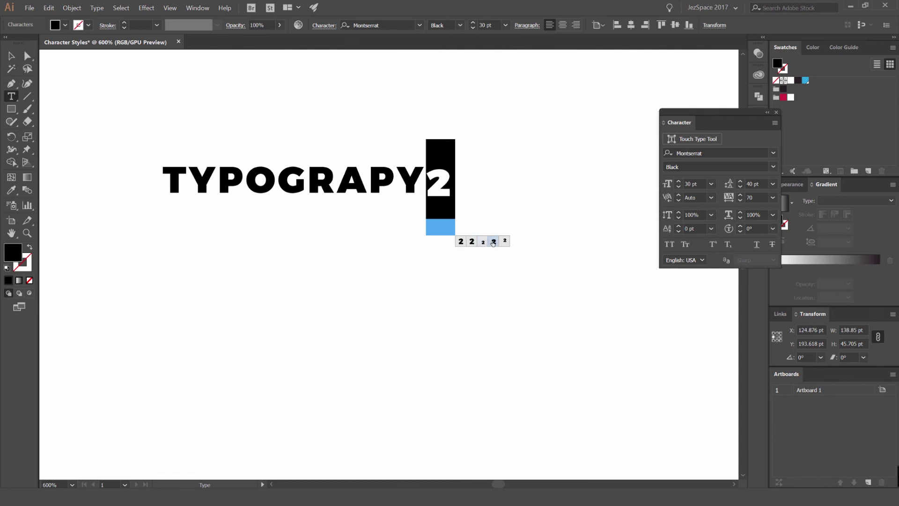
pyautogui.click(434, 182)
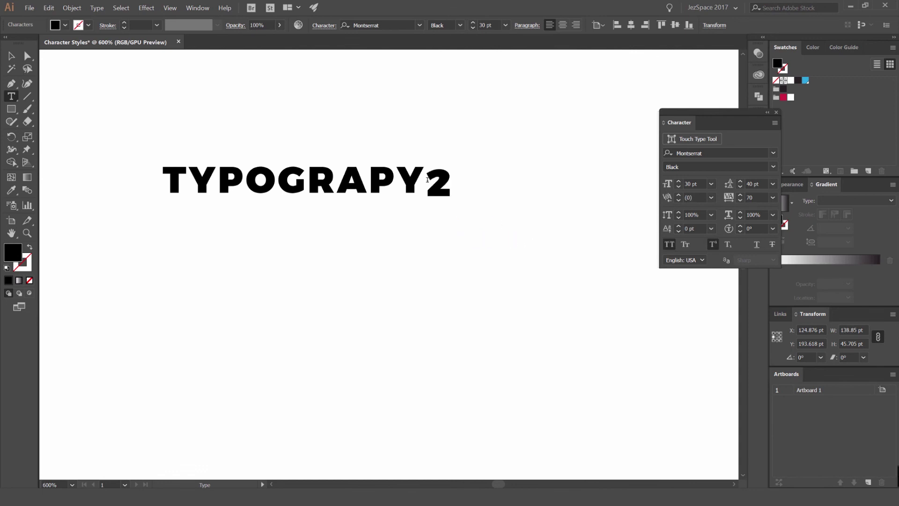
# Delete the 2 from the end of the word and finish editing the text
pyautogui.click(10, 56)
pyautogui.doubleClick(431, 174)
pyautogui.press('BackSpace')
pyautogui.press('Escape')
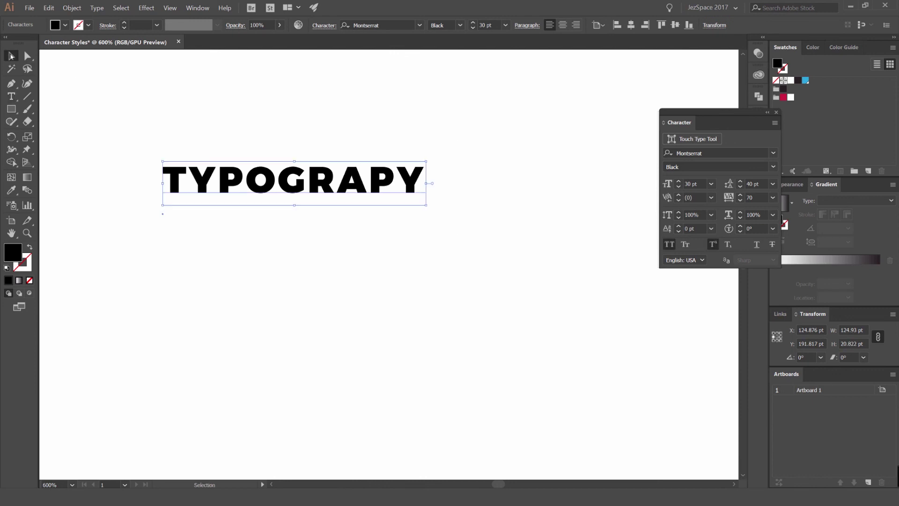
# Move the word about 23 pt to the right and about 2 pt down on the artboard
pyautogui.hotkey('ctrl', 'shift', 'a')
pyautogui.moveTo(397, 185); pyautogui.dragTo(446, 190)
pyautogui.click(517, 157)
pyautogui.scroll(1, 471, 197)
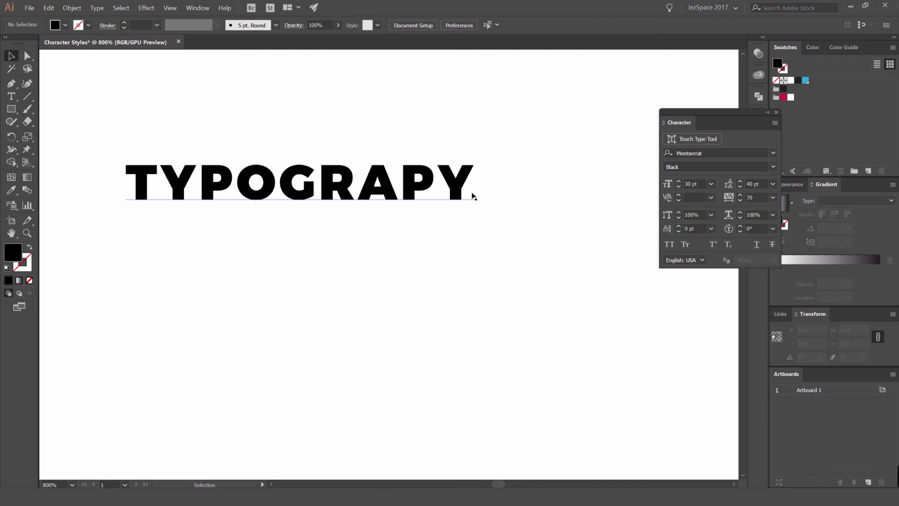
pyautogui.press('t')
pyautogui.click(14, 56)
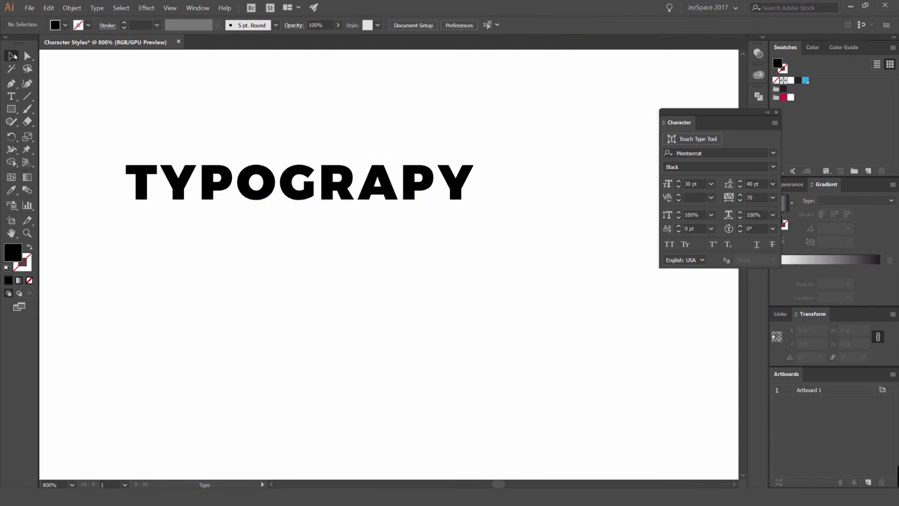
pyautogui.scroll(2, 476, 168)
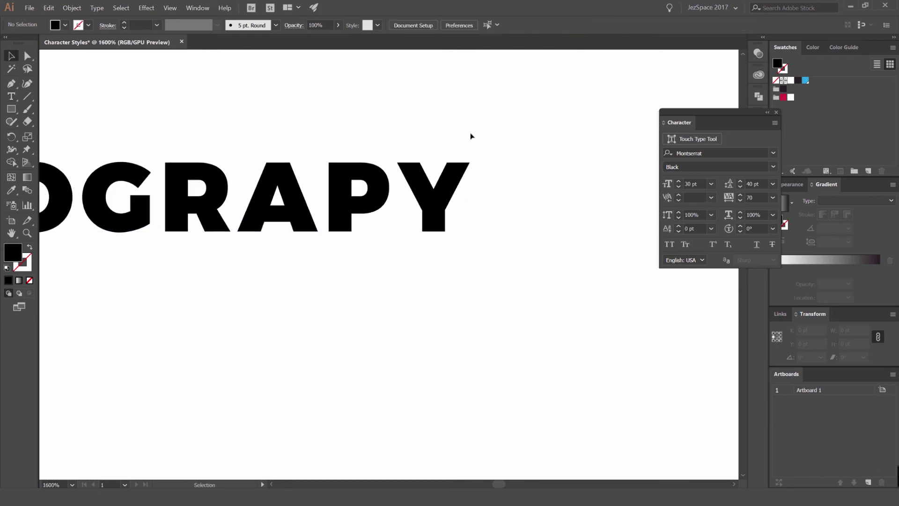
pyautogui.scroll(-1, 485, 143)
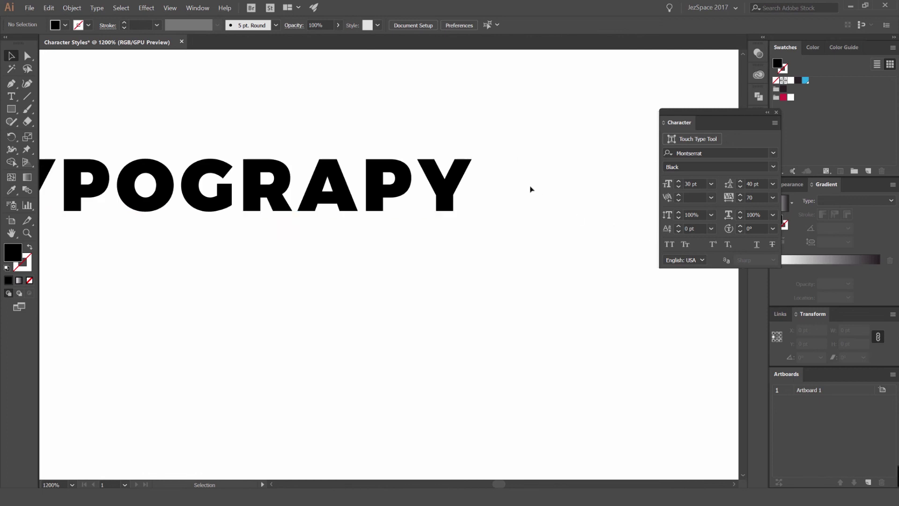
# Try Underline on the word, turn it off again, and apply Strikethrough
pyautogui.click(486, 192)
pyautogui.scroll(-1, 635, 214)
pyautogui.click(757, 244)
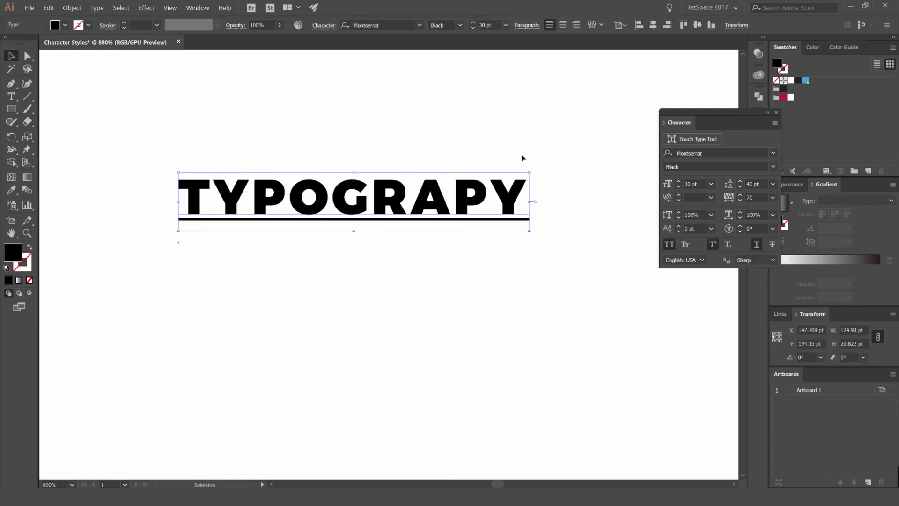
pyautogui.click(756, 244)
pyautogui.click(773, 244)
pyautogui.click(511, 148)
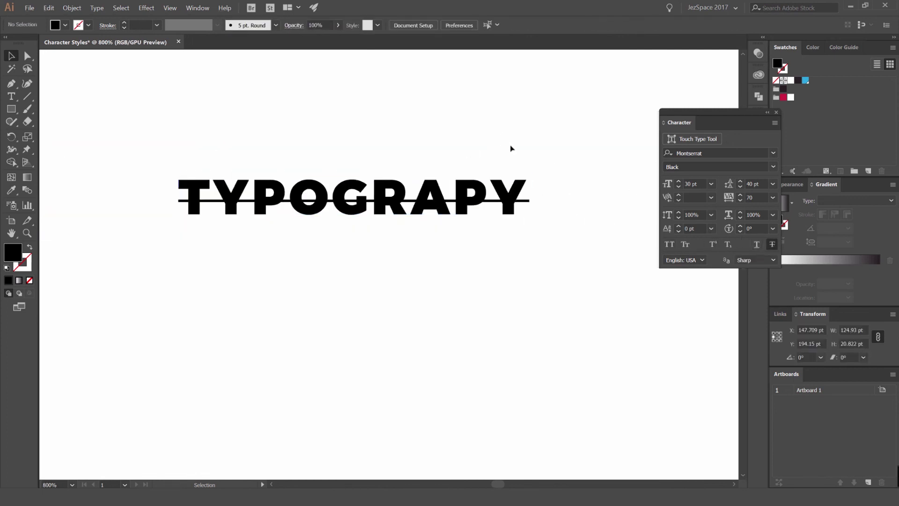
# Replace the struck-through word with LAZY
pyautogui.click(491, 197)
pyautogui.click(574, 169)
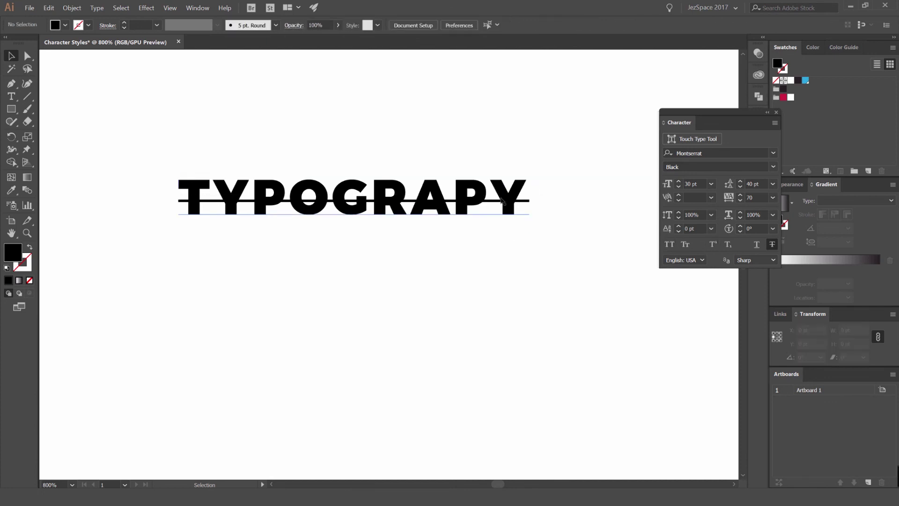
pyautogui.click(502, 201)
pyautogui.doubleClick(359, 202)
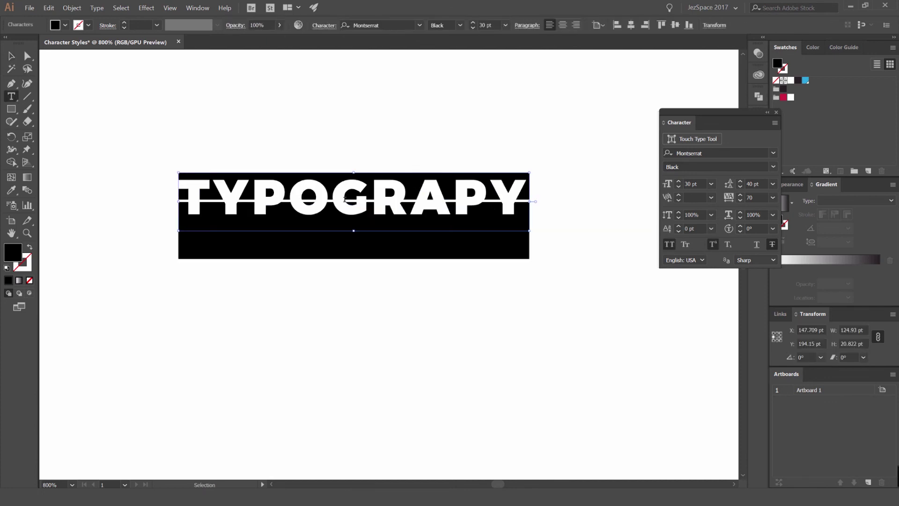
pyautogui.write('LAZY')
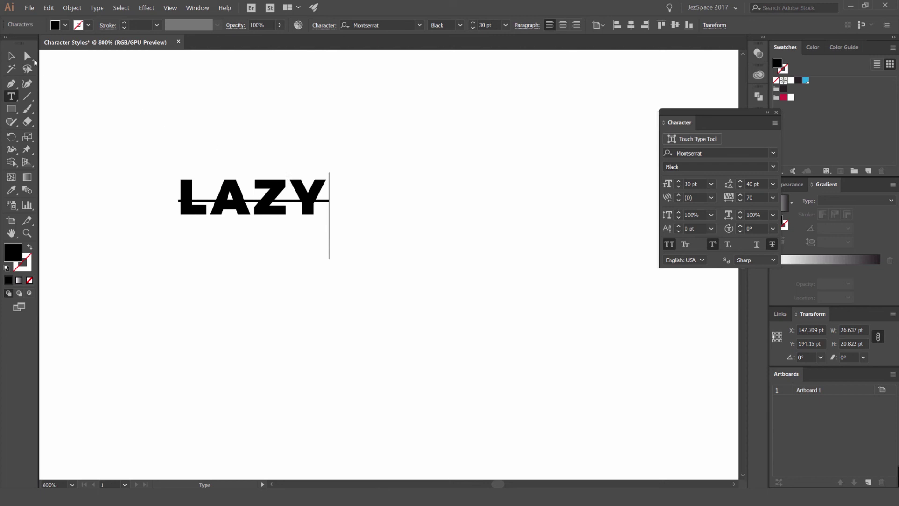
pyautogui.press('Escape')
# Fill LAZY with the crimson swatch and move it about 52 pt to the right
pyautogui.click(784, 97)
pyautogui.hotkey('ctrl', 'shift', 'a')
pyautogui.moveTo(282, 210); pyautogui.dragTo(425, 202)
pyautogui.hotkey('ctrl', 'shift', 'a')
pyautogui.scroll(2, 413, 216)
# Toggle Underline and Strikethrough on LAZY, leaving only Strikethrough applied
pyautogui.click(413, 213)
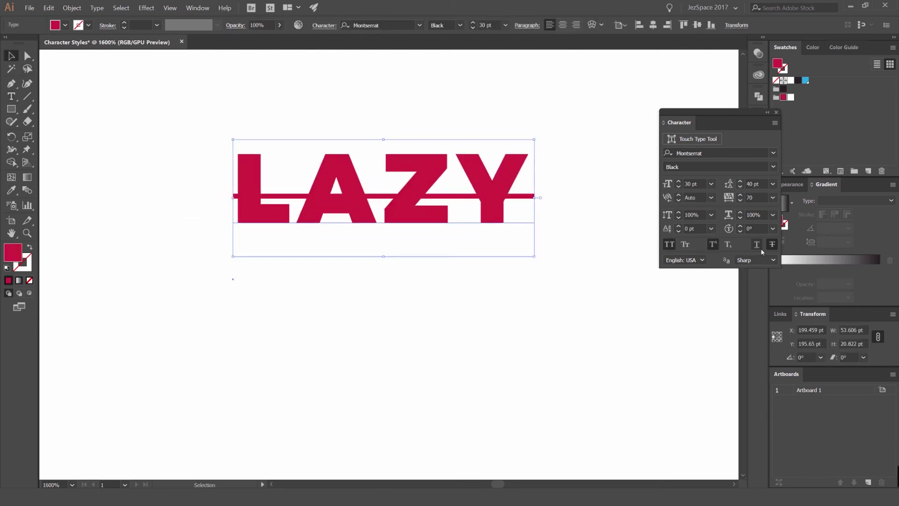
pyautogui.click(756, 244)
pyautogui.click(772, 244)
pyautogui.click(768, 244)
# Add a second line reading PRODUCTIVE beneath LAZY in the same text object
pyautogui.moveTo(546, 163); pyautogui.dragTo(508, 195)
pyautogui.doubleClick(490, 217)
pyautogui.press('Return')
pyautogui.write('P')
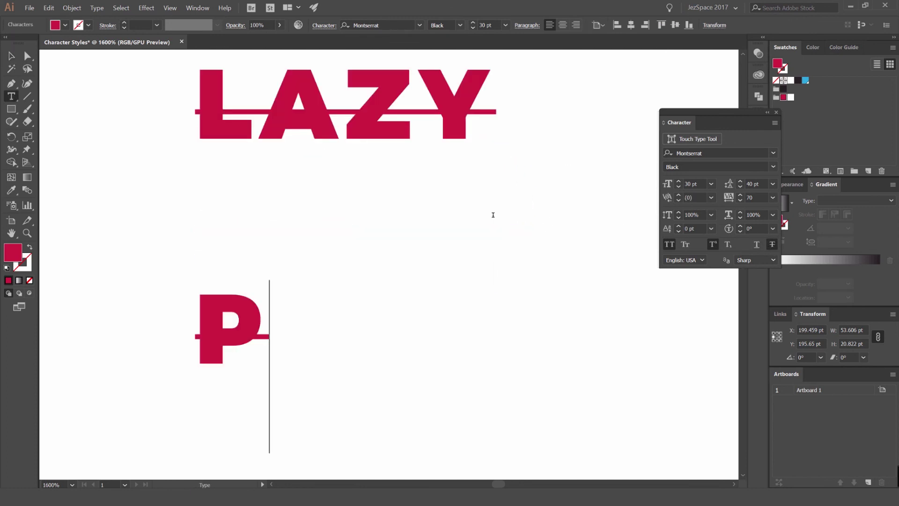
pyautogui.write('RODUCTIVE')
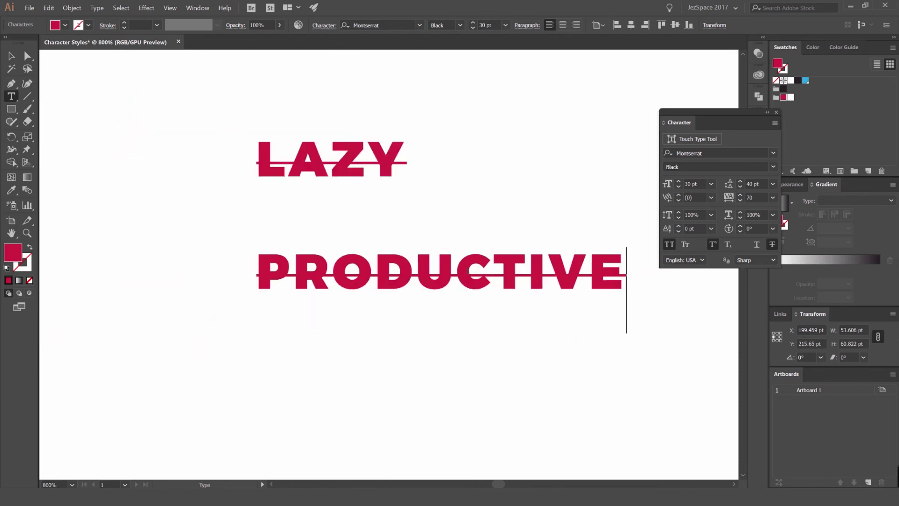
# Remove Strikethrough from PRODUCTIVE only
pyautogui.scroll(-2, 530, 218)
pyautogui.moveTo(407, 164); pyautogui.dragTo(305, 261)
pyautogui.moveTo(630, 265); pyautogui.dragTo(234, 284)
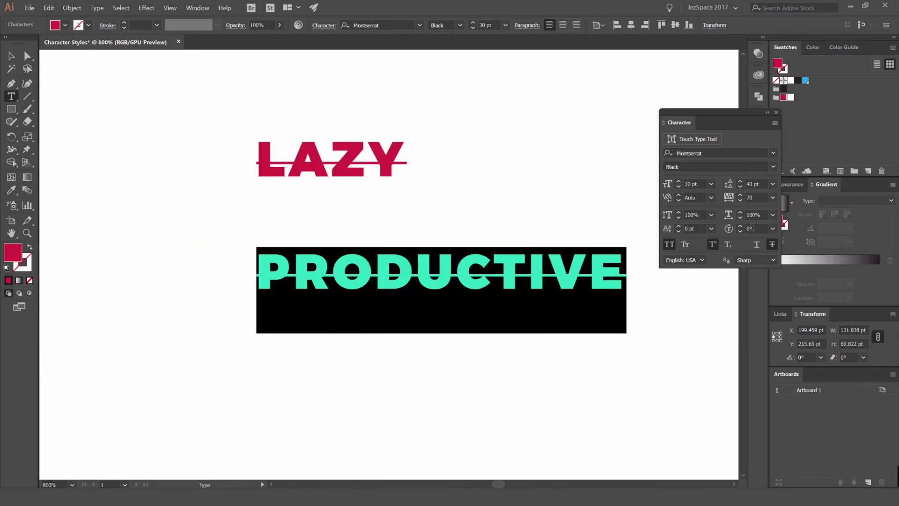
pyautogui.click(772, 244)
# Tighten the leading of both lines to 16 pt and deselect the text
pyautogui.hotkey('ctrl', 'a')
pyautogui.hotkey('alt', 'Up')
pyautogui.hotkey('alt', 'Up')
pyautogui.hotkey('alt', 'Up')
pyautogui.hotkey('alt', 'Up')
pyautogui.hotkey('alt', 'Up')
pyautogui.hotkey('alt', 'Up')
pyautogui.hotkey('alt', 'Up')
pyautogui.hotkey('alt', 'Up')
pyautogui.hotkey('alt', 'Up')
pyautogui.hotkey('alt', 'Up')
pyautogui.hotkey('alt', 'Up')
pyautogui.hotkey('alt', 'Up')
pyautogui.hotkey('alt', 'Up')
pyautogui.hotkey('alt', 'Up')
pyautogui.hotkey('alt', 'Up')
pyautogui.hotkey('alt', 'Up')
pyautogui.hotkey('alt', 'Up')
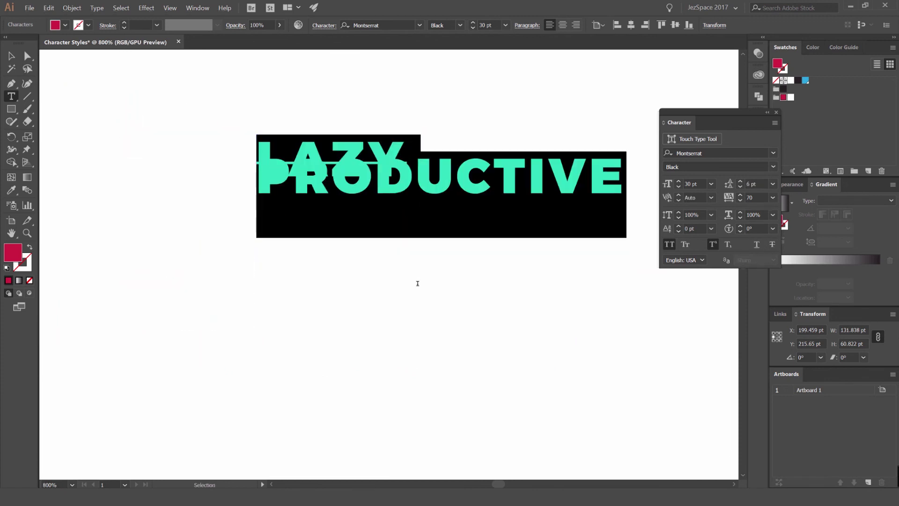
pyautogui.hotkey('alt', 'Down')
pyautogui.hotkey('alt', 'Down')
pyautogui.hotkey('alt', 'Down')
pyautogui.hotkey('alt', 'Down')
pyautogui.hotkey('alt', 'Down')
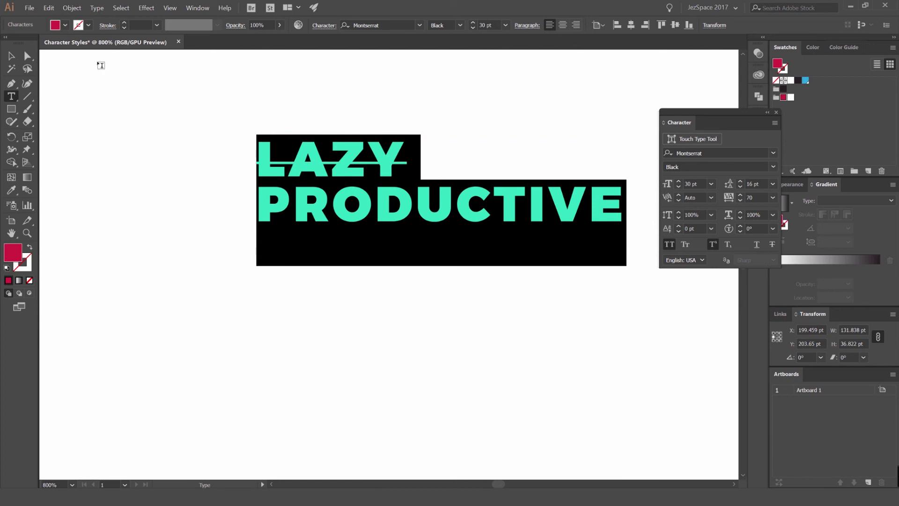
pyautogui.click(12, 56)
pyautogui.click(90, 72)
pyautogui.hscroll(3, 365, 160)
pyautogui.scroll(-2, 443, 120)
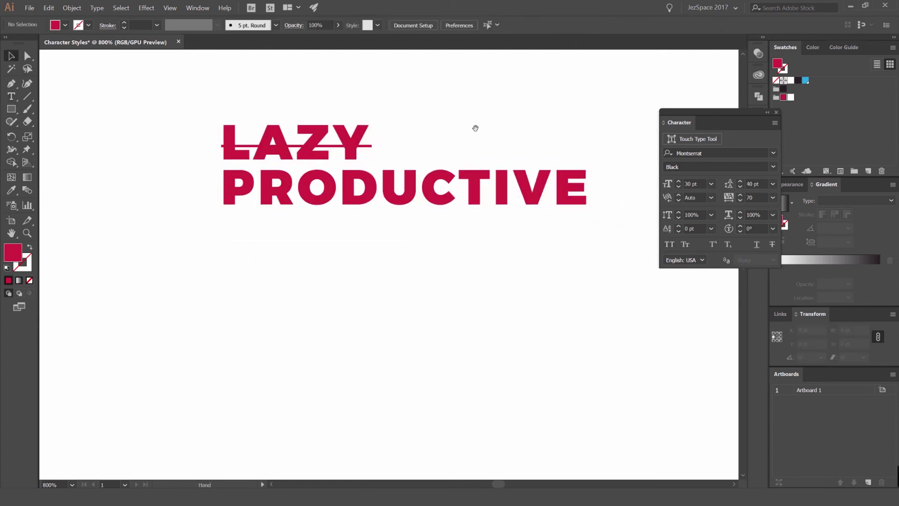
pyautogui.scroll(-2, 442, 162)
pyautogui.moveTo(475, 128); pyautogui.dragTo(400, 166)
pyautogui.scroll(4, 361, 162)
pyautogui.click(361, 162)
pyautogui.scroll(-2, 479, 161)
pyautogui.click(364, 148)
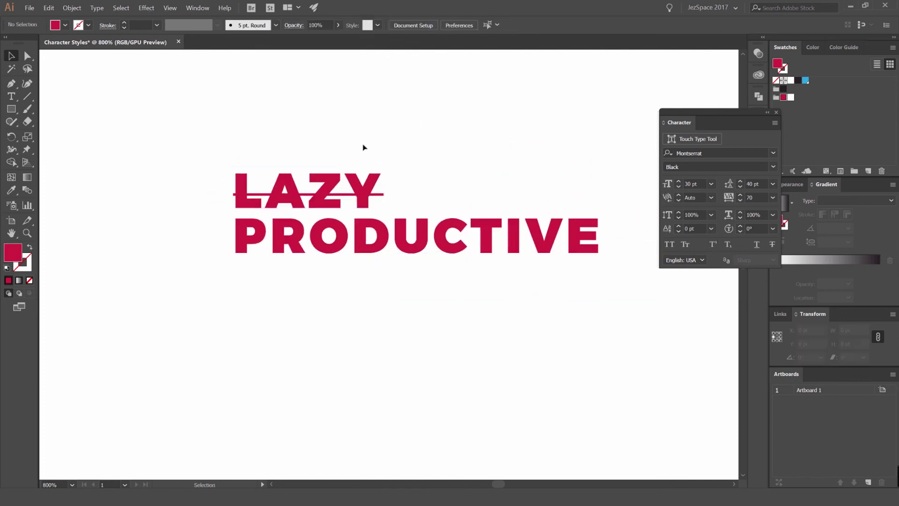
# Add a Lorem ipsum placeholder text object below the LAZY PRODUCTIVE text and shift it up and to the left
pyautogui.click(480, 219)
pyautogui.hotkey('ctrl', 'shift', 'a')
pyautogui.click(466, 234)
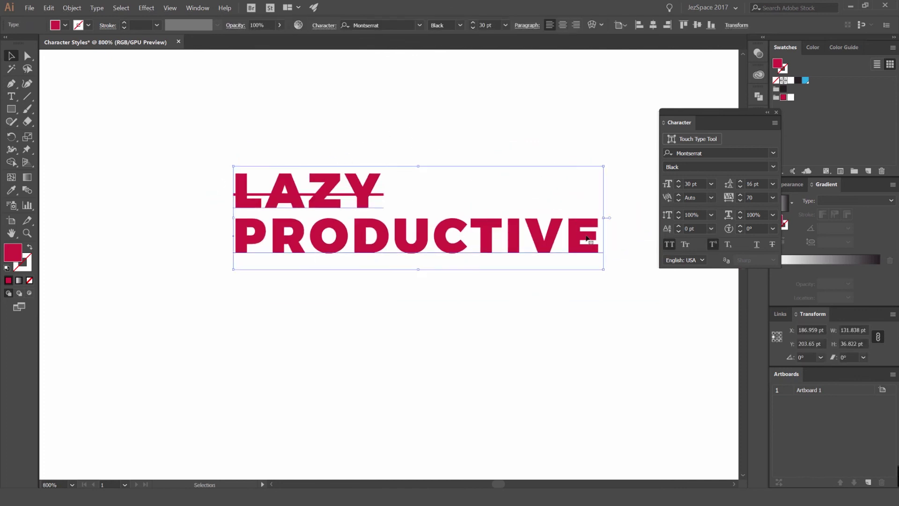
pyautogui.scroll(-3, 743, 266)
pyautogui.click(524, 229)
pyautogui.press('t')
pyautogui.click(359, 267)
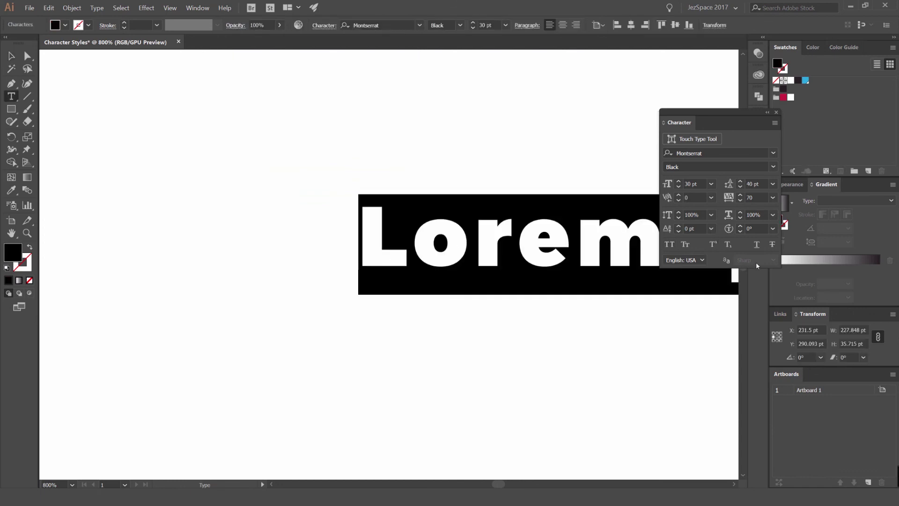
pyautogui.click(11, 55)
pyautogui.moveTo(504, 248); pyautogui.dragTo(232, 156)
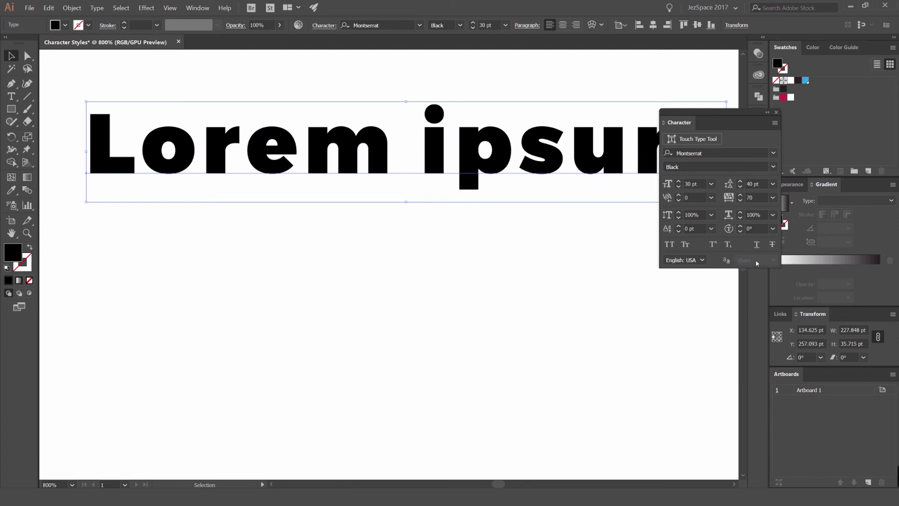
# Examine the language options available for the Lorem ipsum text, keep English: USA, and deselect the text
pyautogui.click(703, 260)
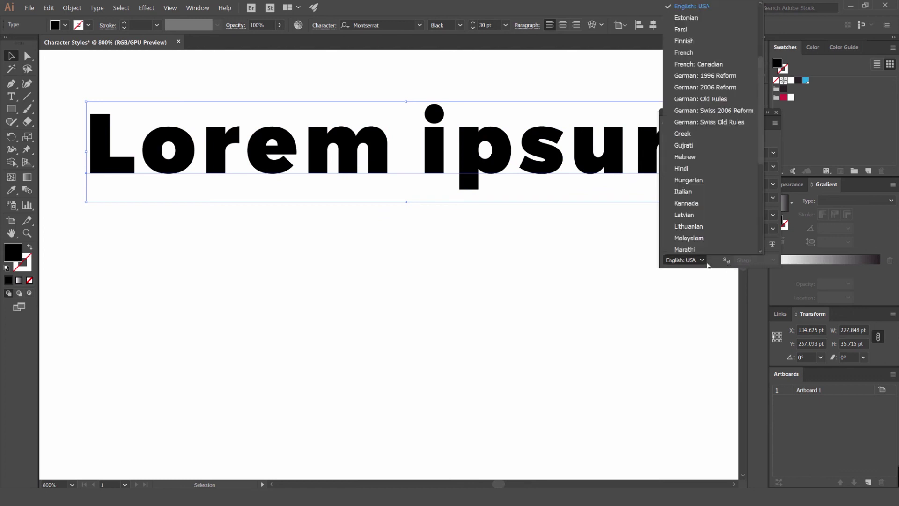
pyautogui.click(708, 266)
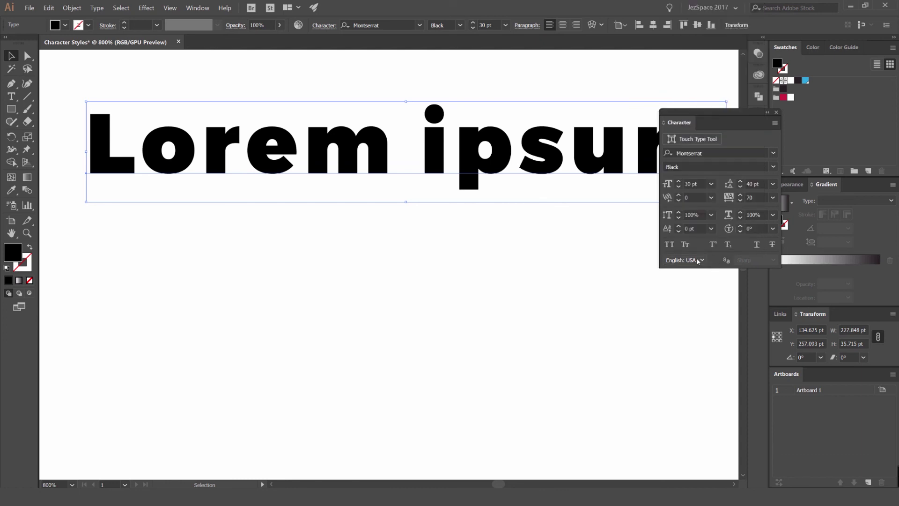
pyautogui.click(546, 221)
# Delete the Lorem ipsum text object and select the two-line LAZY PRODUCTIVE text
pyautogui.scroll(-2, 534, 107)
pyautogui.moveTo(536, 105); pyautogui.dragTo(476, 179)
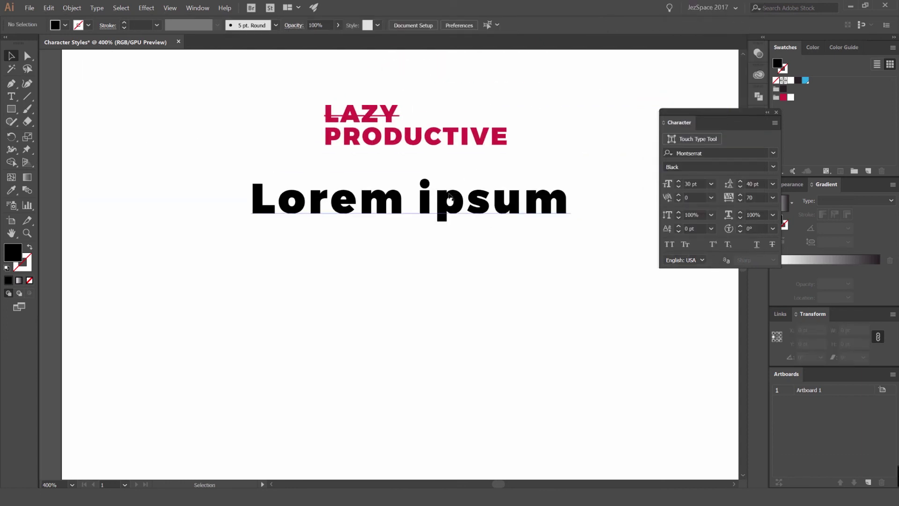
pyautogui.click(450, 195)
pyautogui.press('Delete')
pyautogui.click(500, 132)
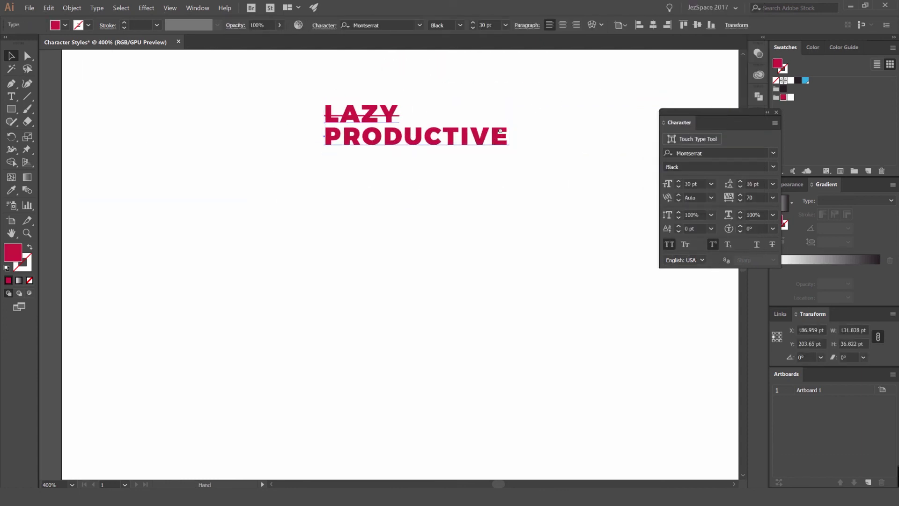
pyautogui.hotkey('ctrl', '+')
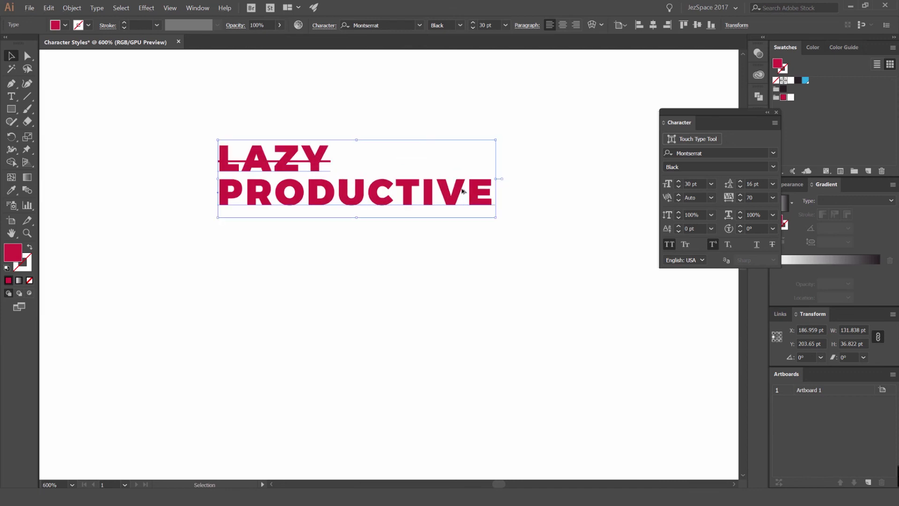